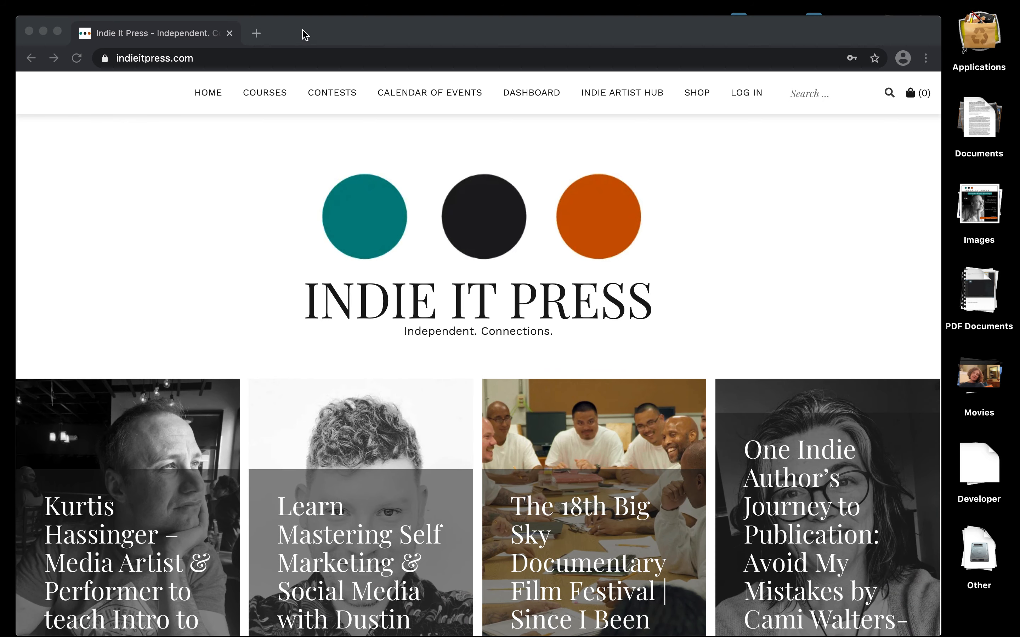
- Submit the Artist Hub Login form on the home page with the prefilled credentials
mouse_move(306, 34)
left_mouse_down()
mouse_move(346, 36)
mouse_move(313, 30)
left_mouse_up()
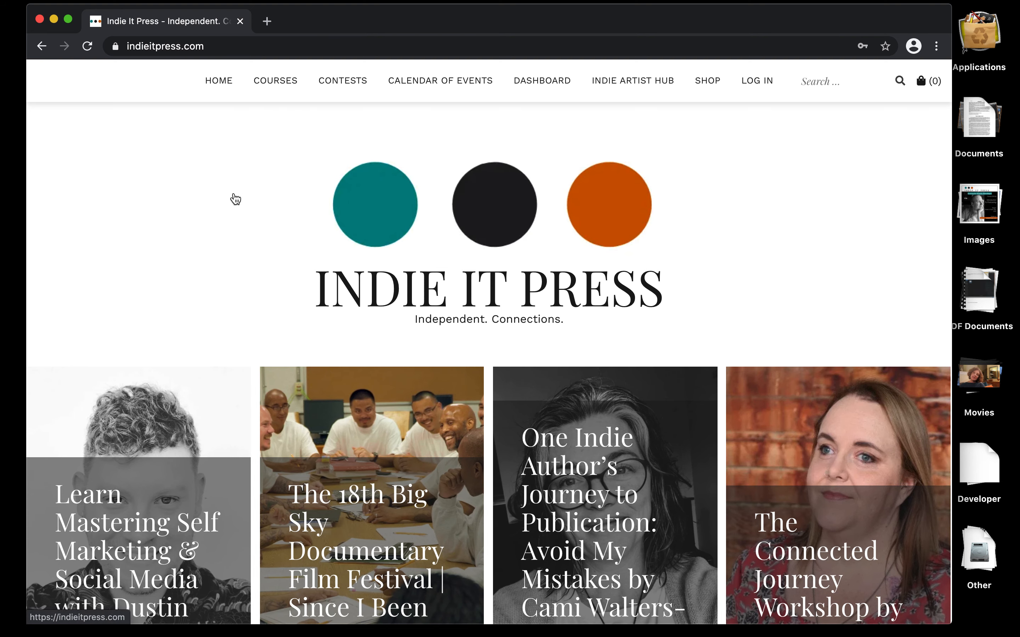
scroll(233, 191, "down", 10)
scroll(235, 198, "down", 6)
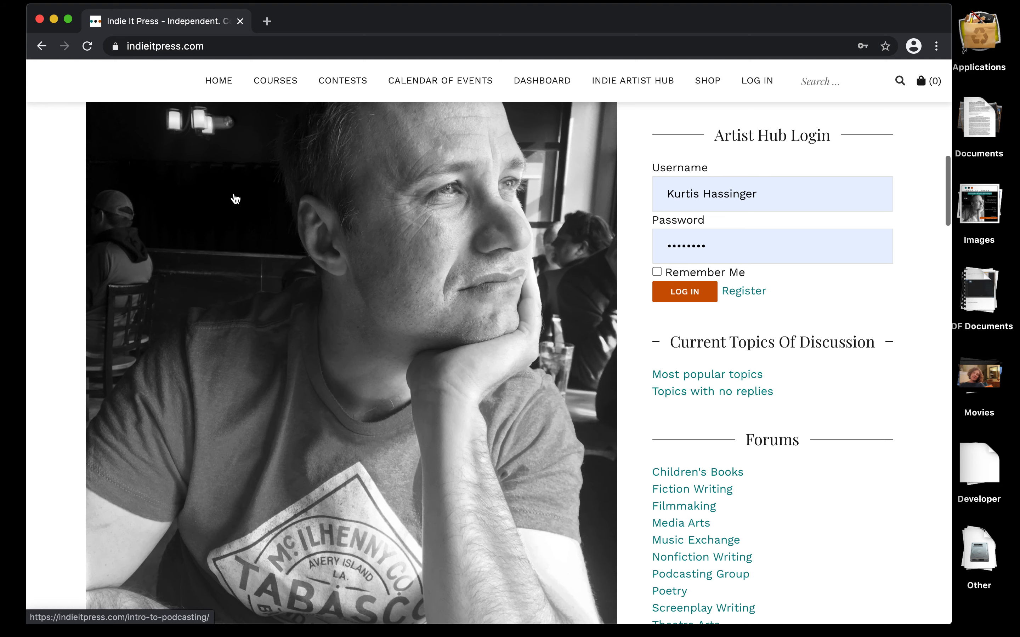
scroll(234, 198, "up", 2)
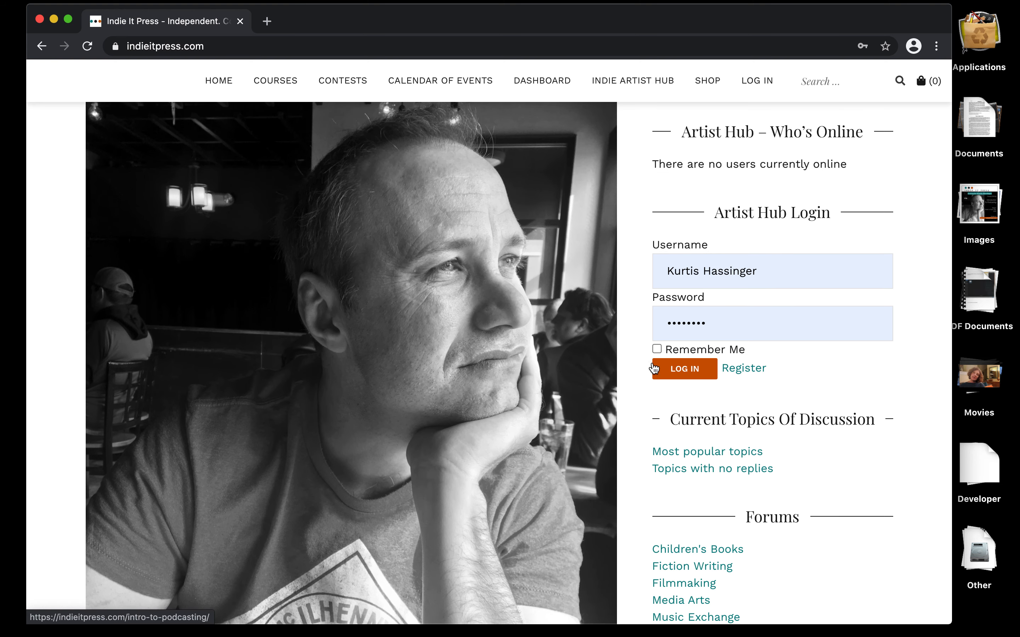
left_click(676, 373)
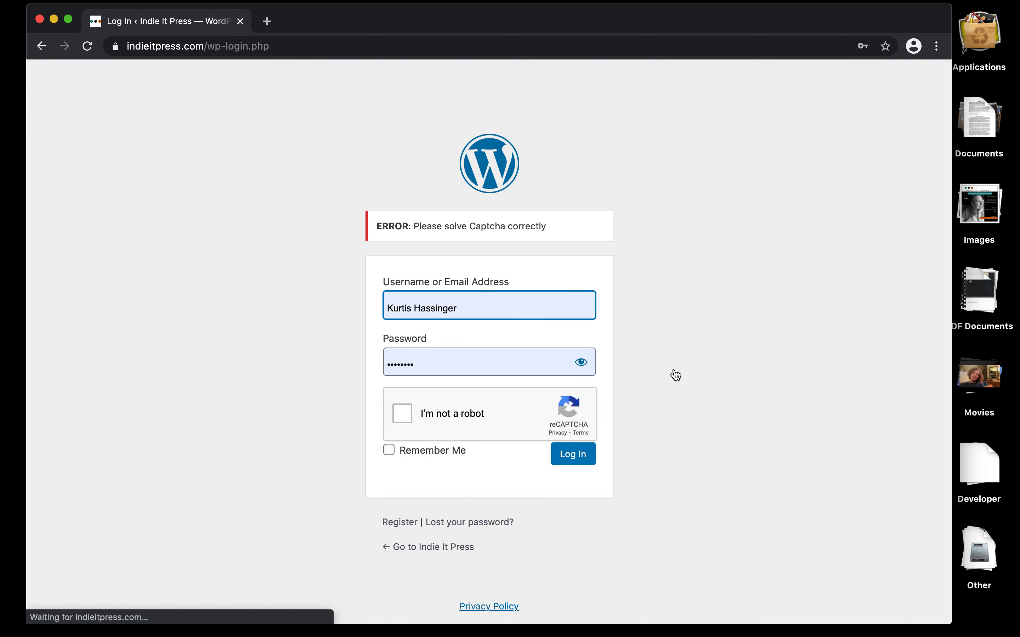
- Complete the reCAPTCHA by selecting all motorcycle squares, and log in to the site
left_click(401, 414)
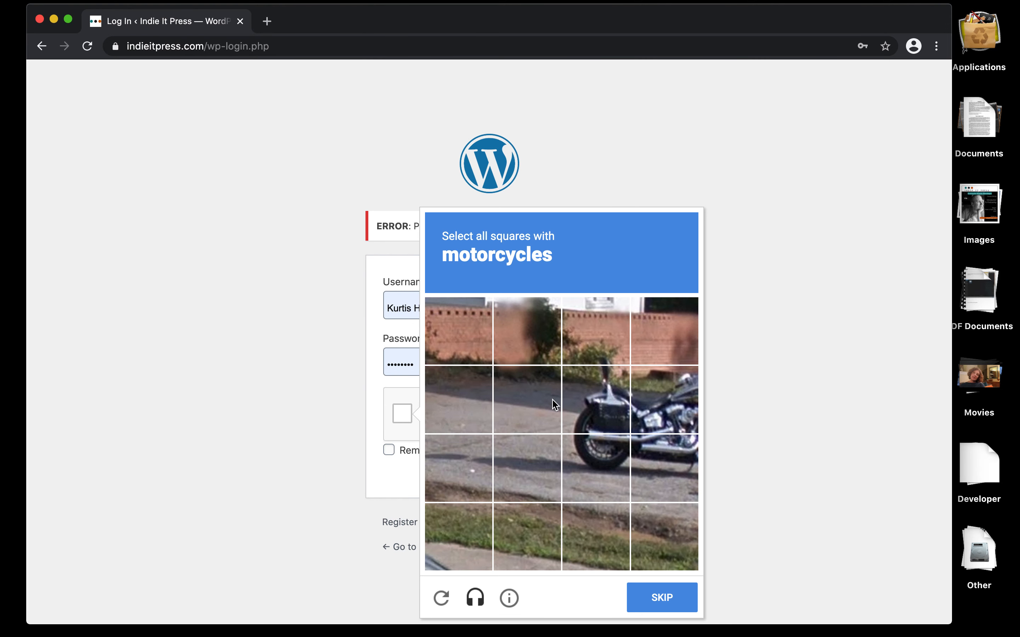
left_click(602, 402)
left_click(600, 463)
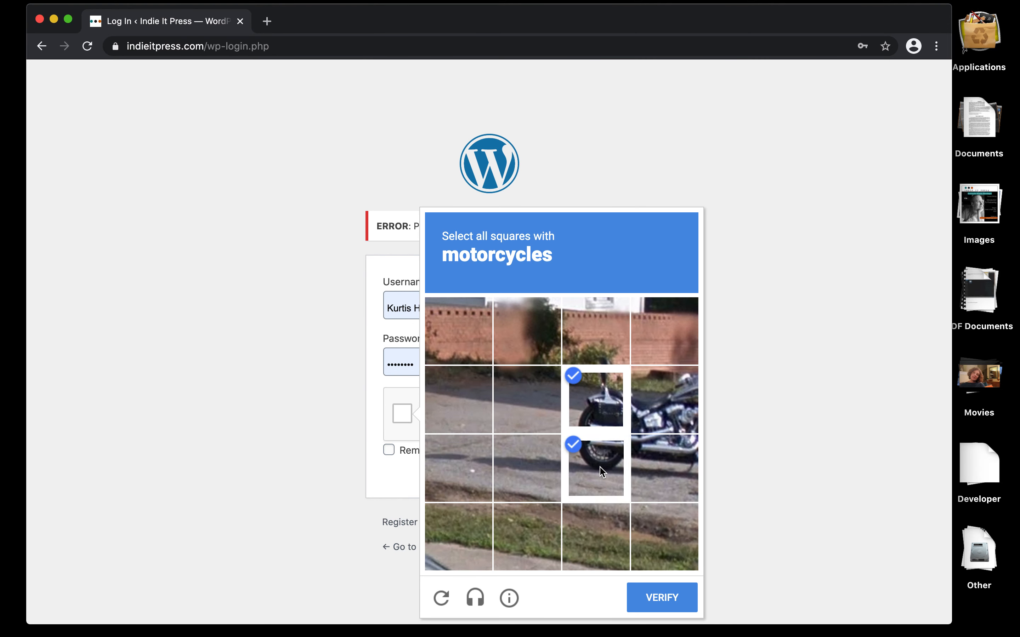
left_click(653, 471)
left_click(670, 408)
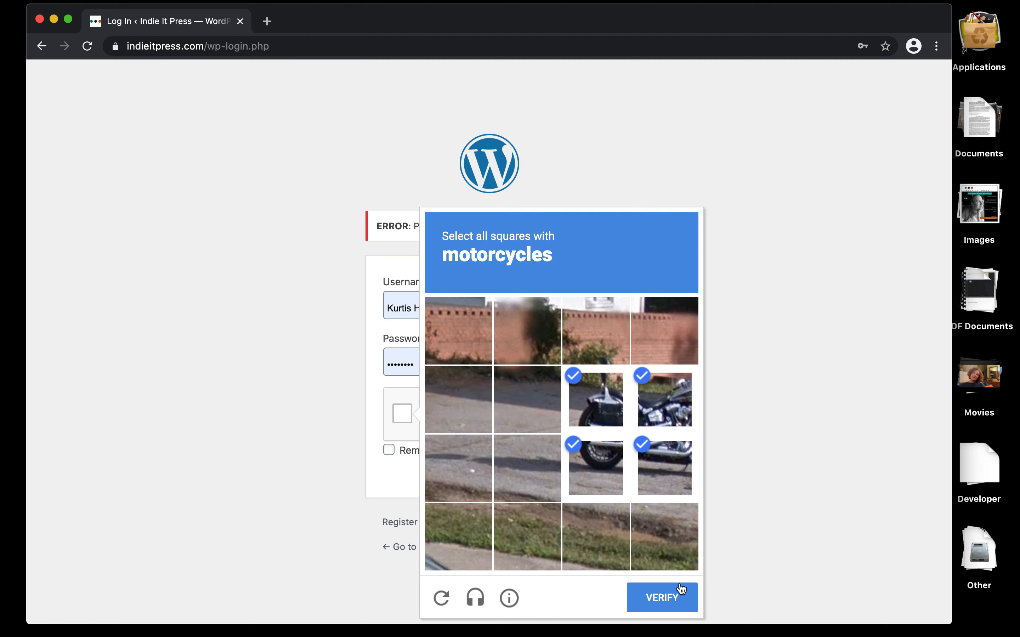
left_click(668, 599)
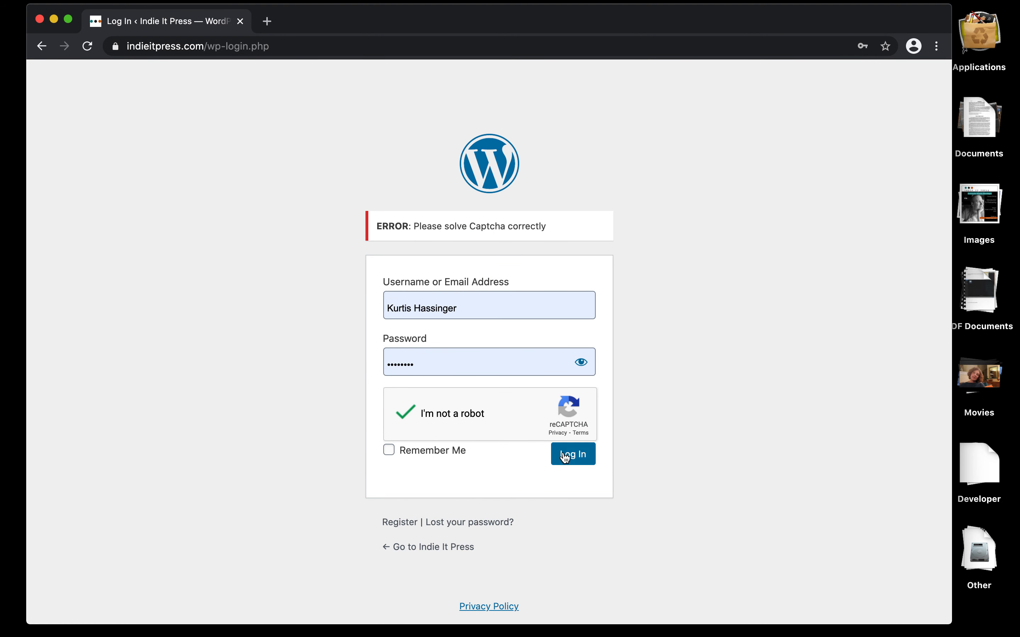
left_click(579, 458)
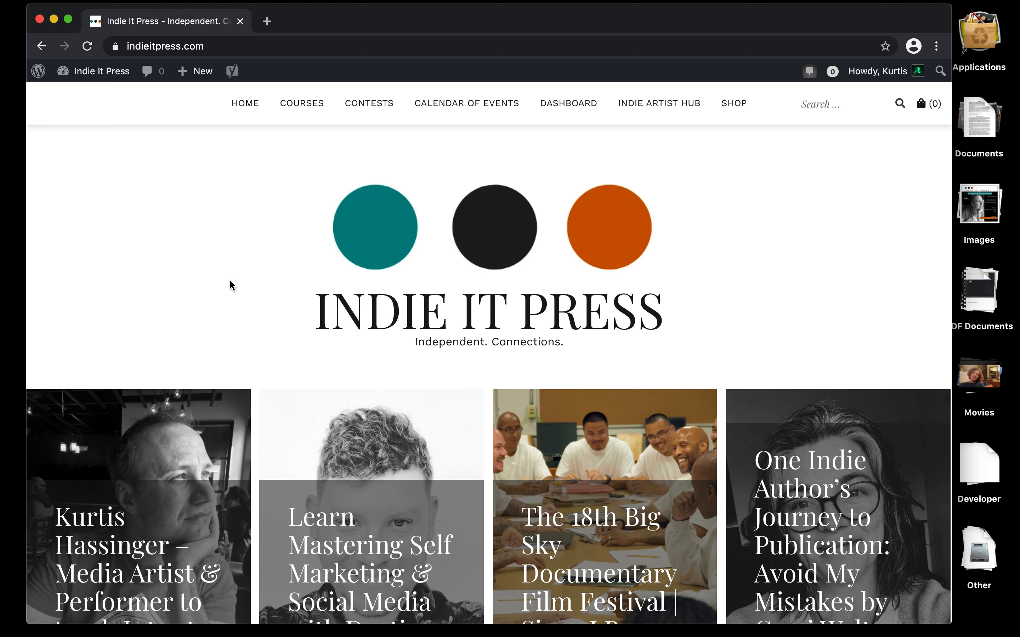
- Open the Dashboard page and review its profile completion notice, course statistics and Most Popular Courses list
mouse_move(565, 105)
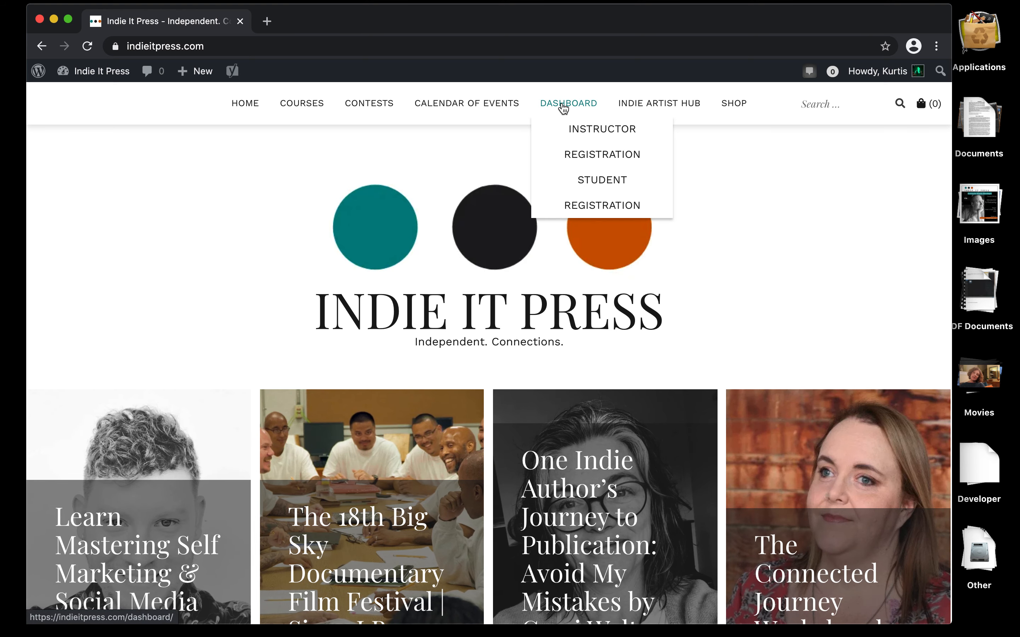
left_click(564, 109)
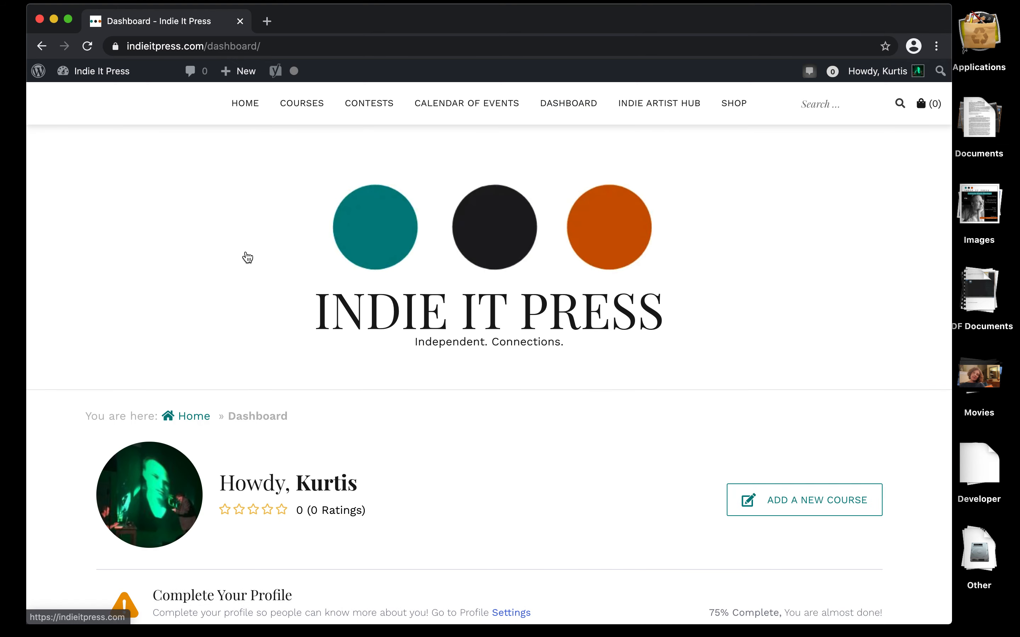
scroll(248, 258, "down", 4)
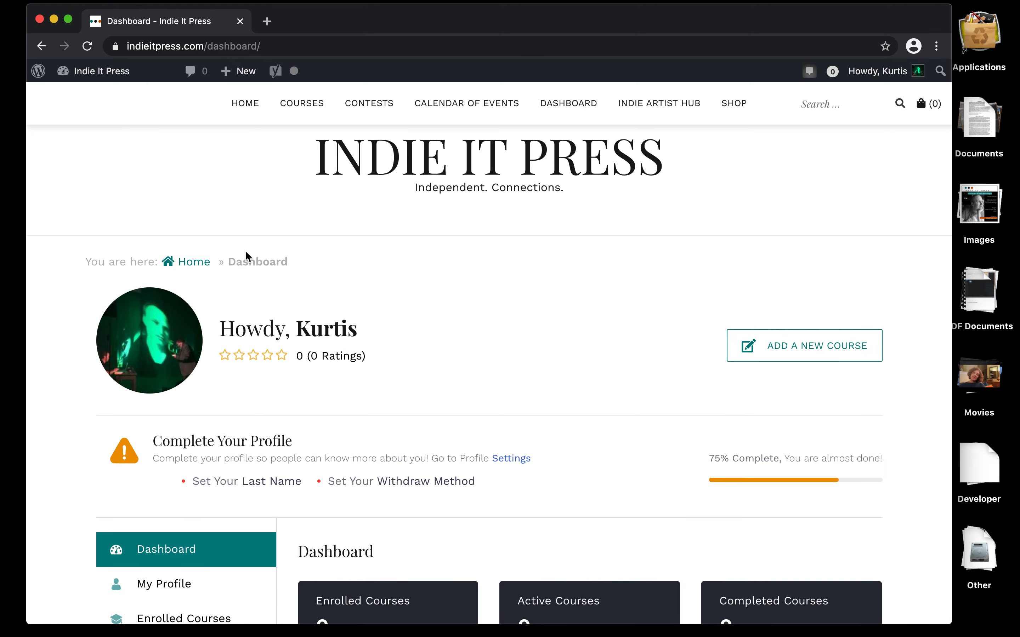
scroll(248, 258, "down", 4)
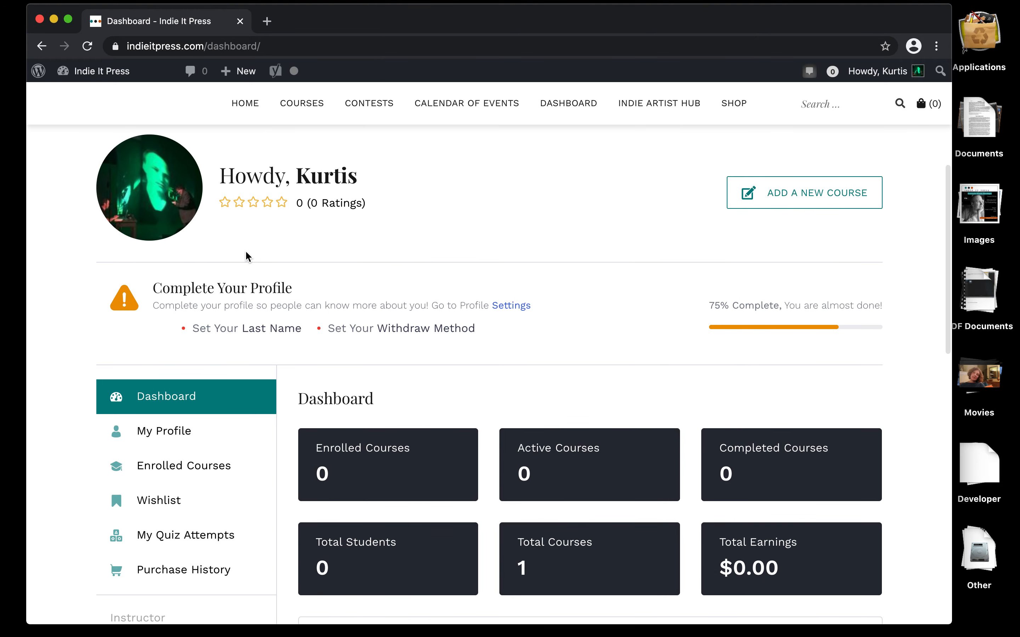
scroll(246, 252, "down", 2)
scroll(246, 255, "down", 3)
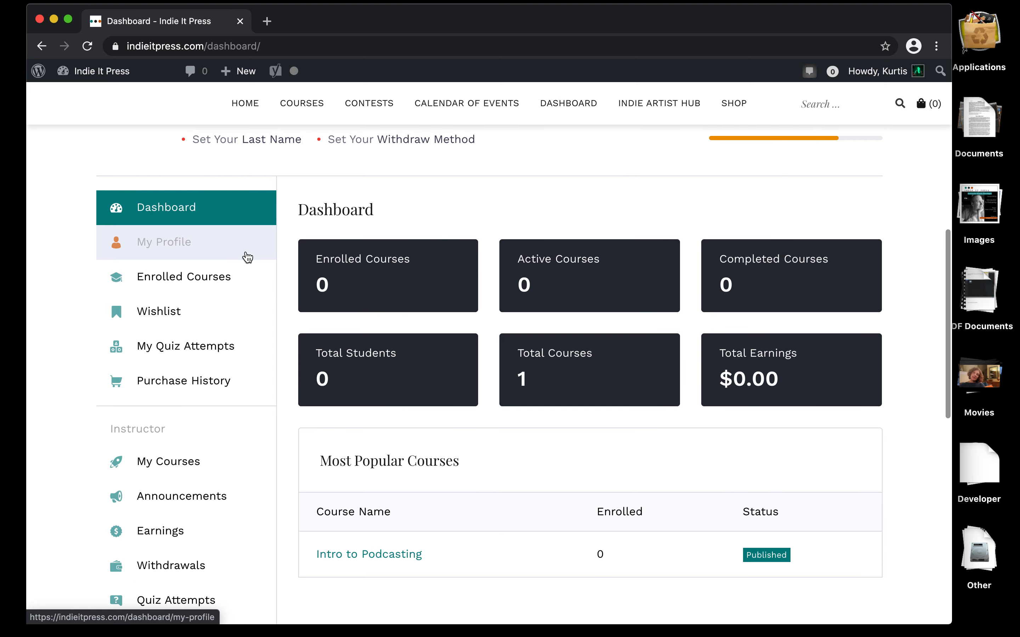
scroll(247, 258, "up", 4)
scroll(247, 257, "up", 3)
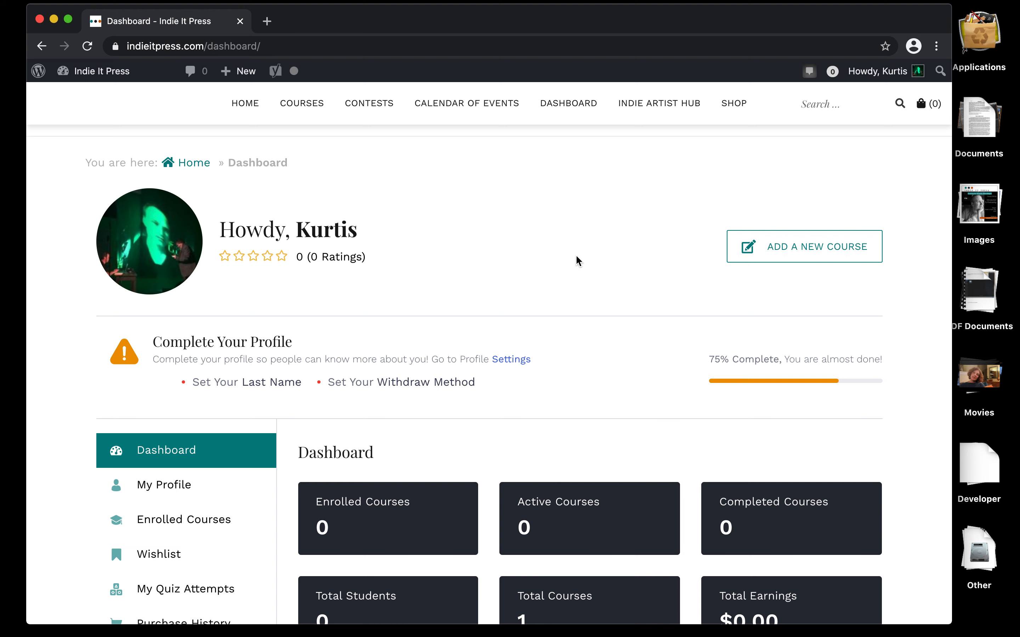
scroll(577, 259, "down", 1)
scroll(577, 258, "down", 4)
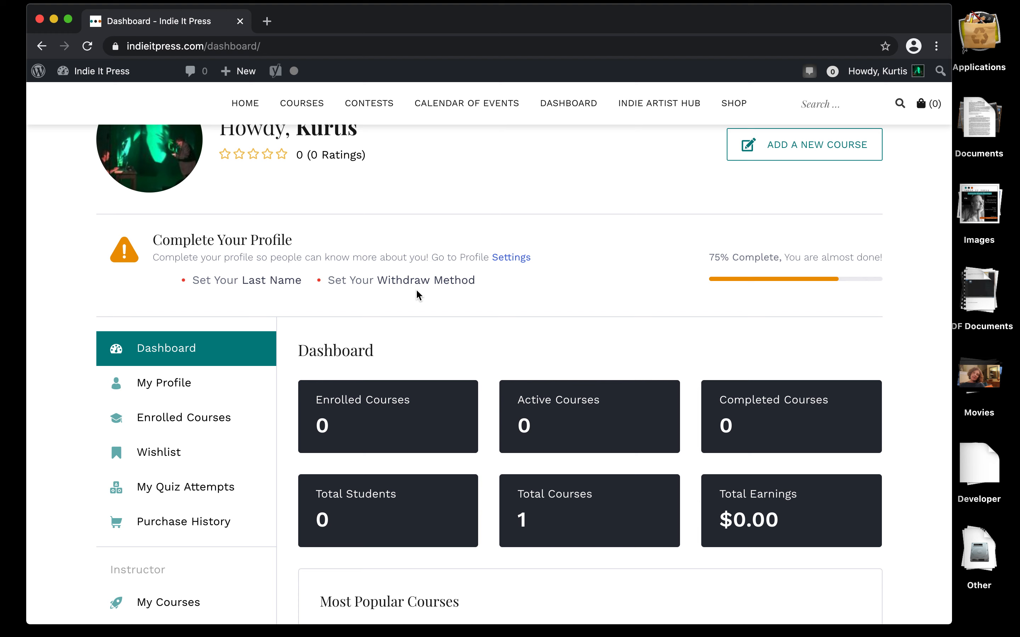
- Open the profile Settings from the Complete Your Profile notice and look over the cover and profile photo area
left_click(514, 262)
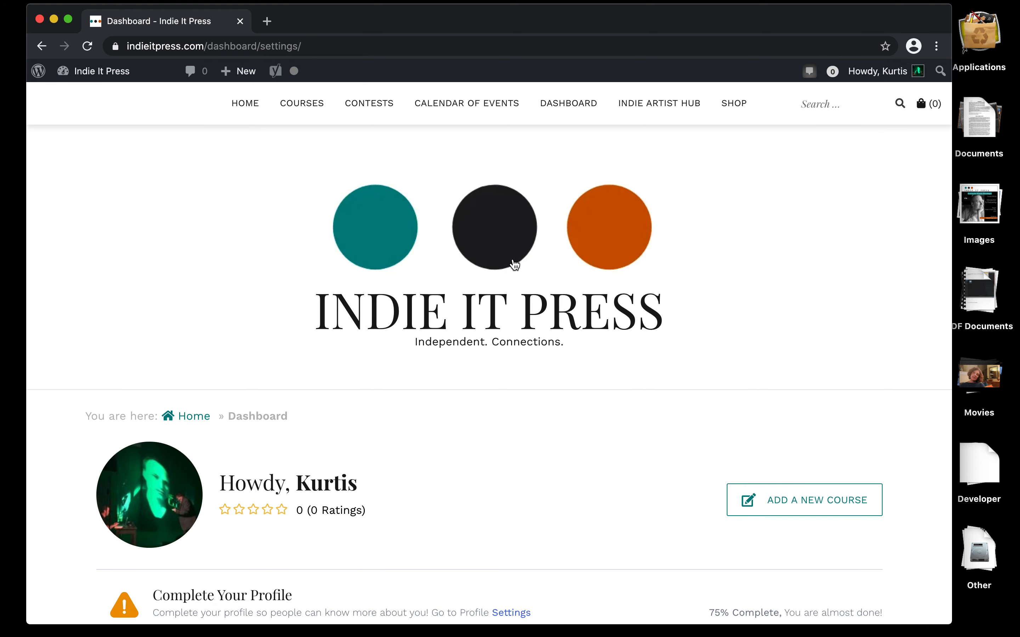
scroll(514, 264, "down", 8)
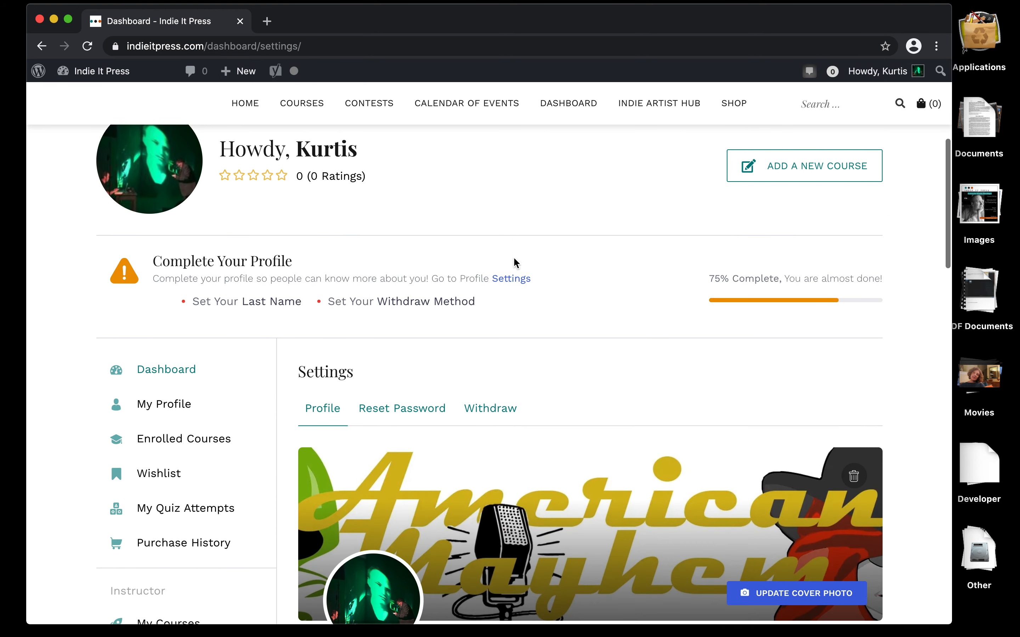
scroll(513, 259, "down", 1)
scroll(514, 259, "down", 2)
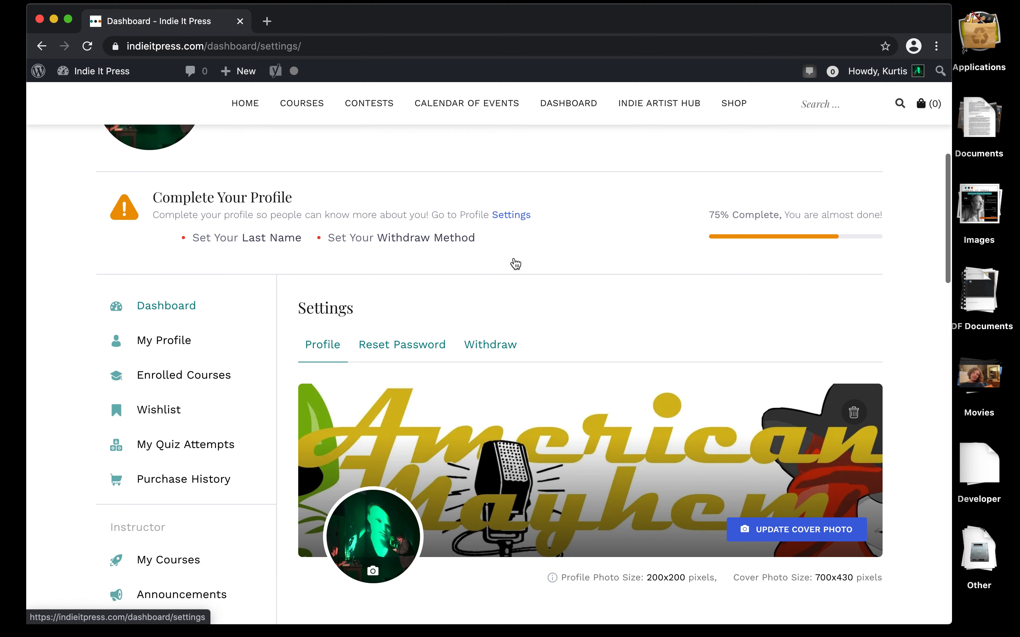
scroll(514, 261, "up", 3)
scroll(514, 261, "up", 2)
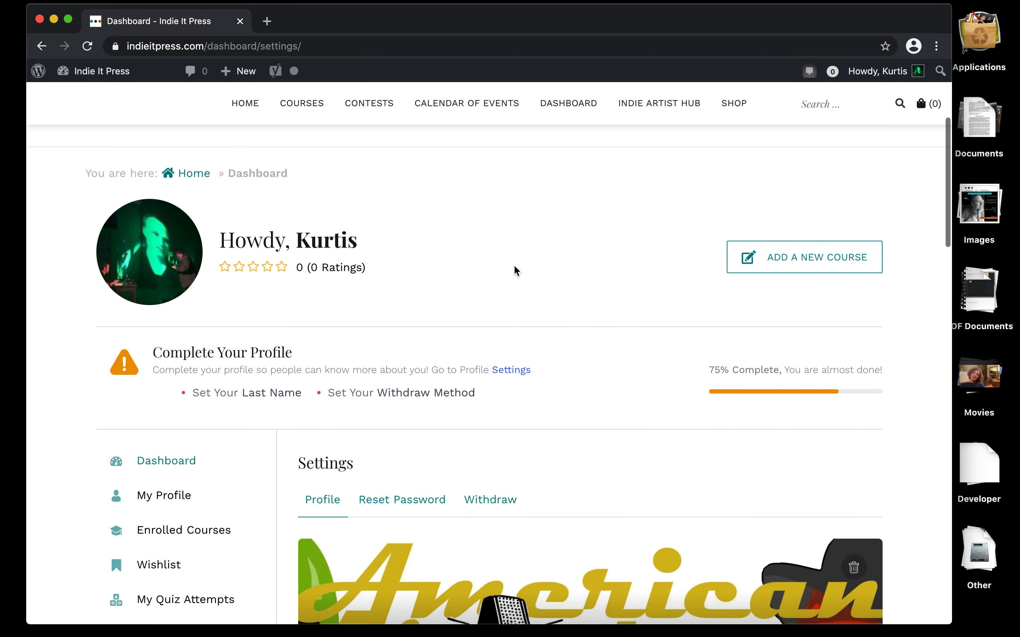
scroll(514, 265, "down", 6)
scroll(515, 270, "down", 1)
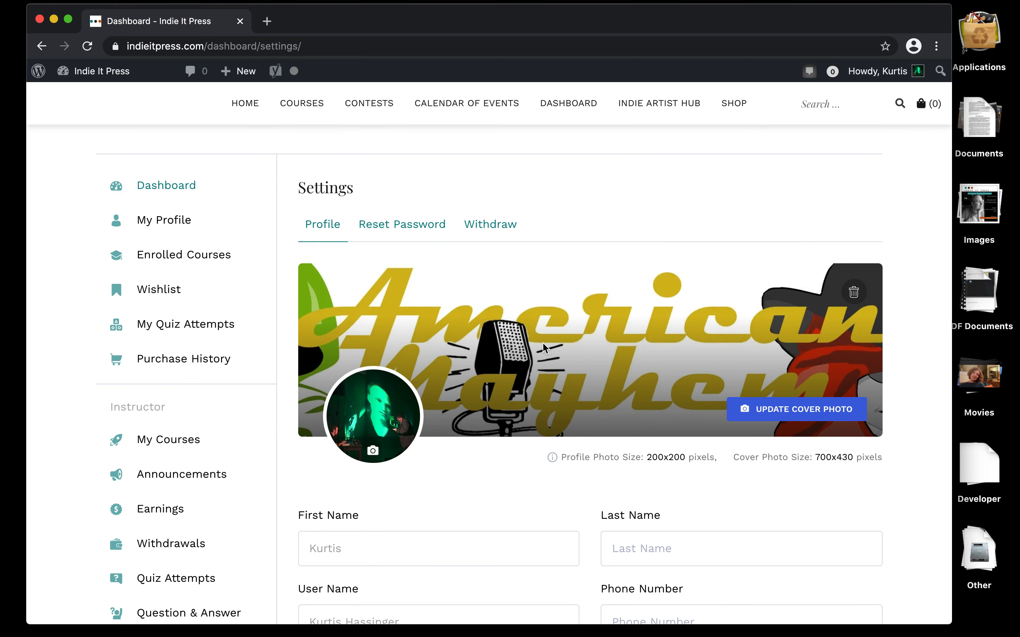
- Examine the profile form's fields, from the names and bio through display name, certificate signature, website and social URLs
scroll(543, 344, "down", 2)
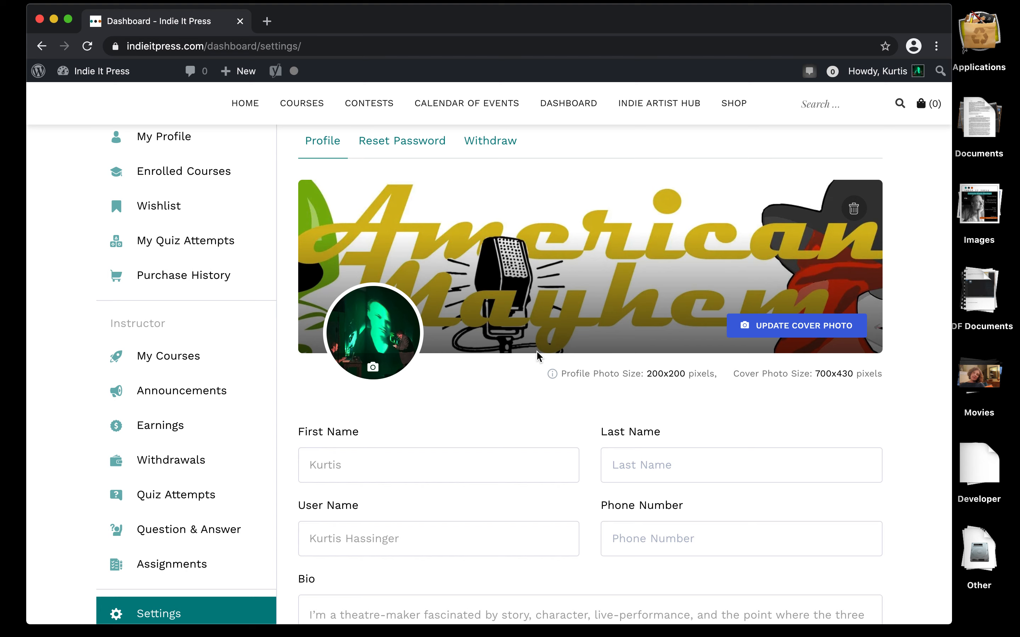
scroll(536, 350, "down", 1)
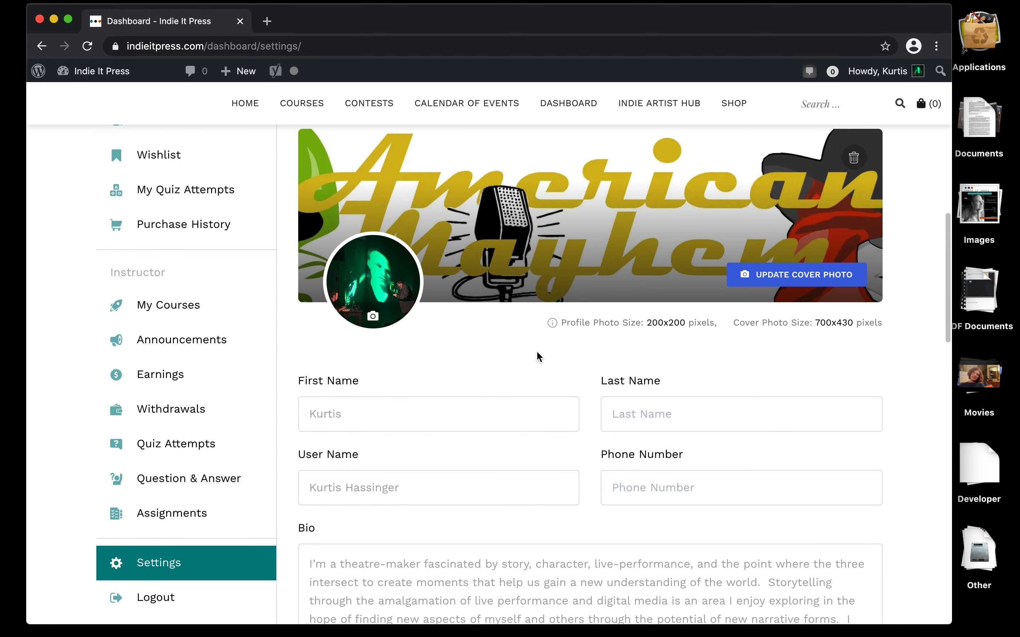
scroll(537, 352, "down", 4)
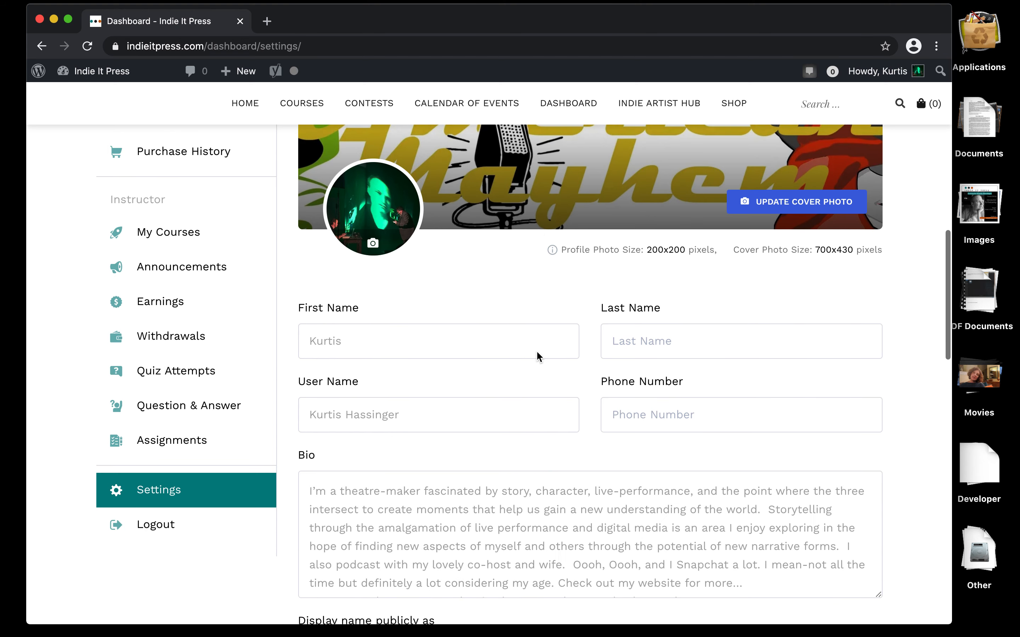
scroll(537, 356, "down", 3)
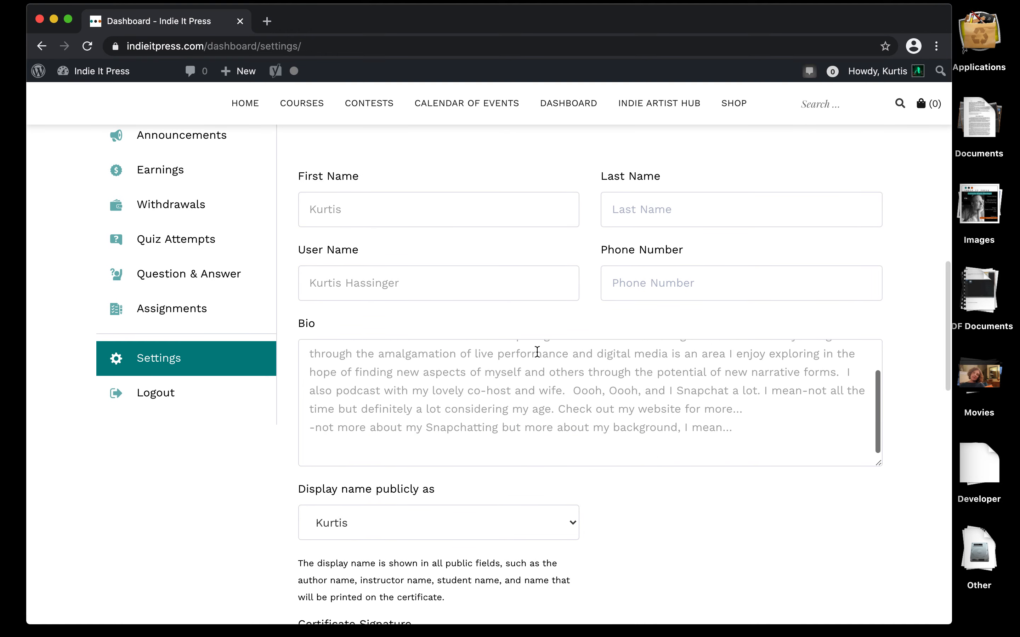
scroll(617, 481, "down", 5)
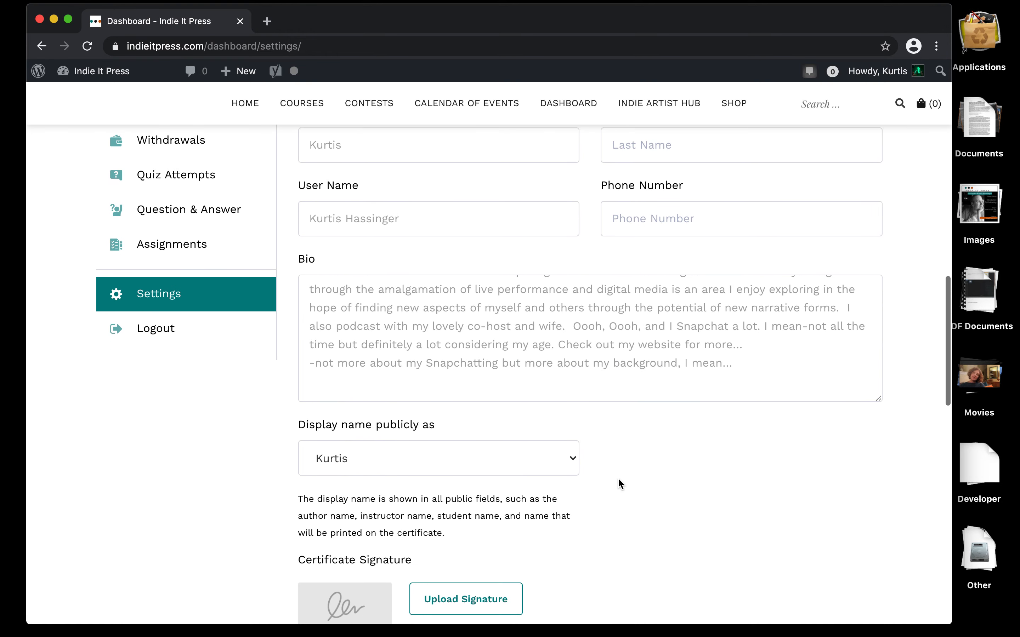
scroll(617, 477, "down", 1)
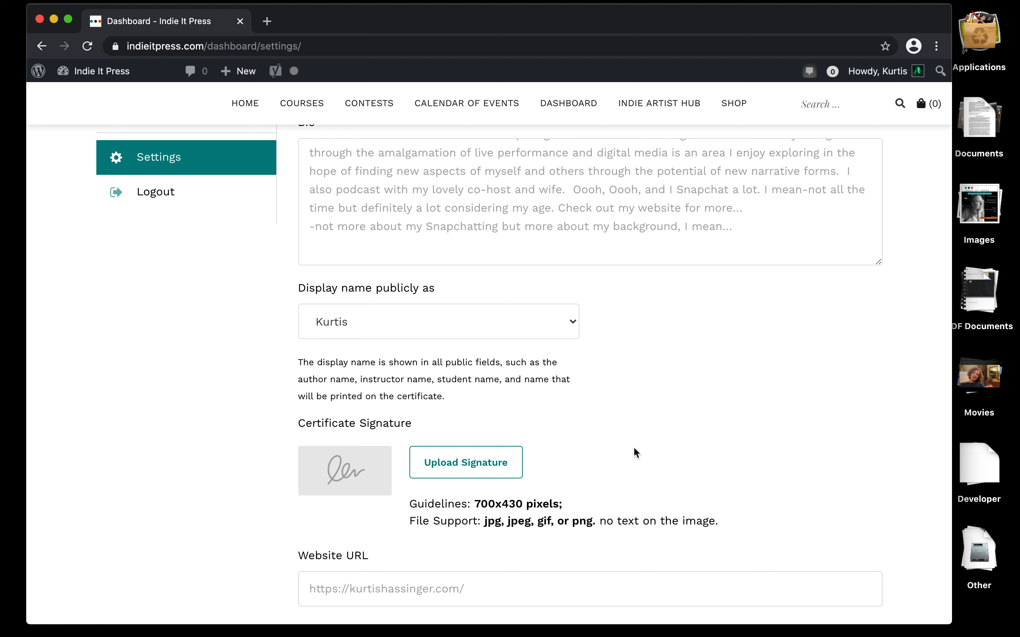
scroll(635, 450, "down", 5)
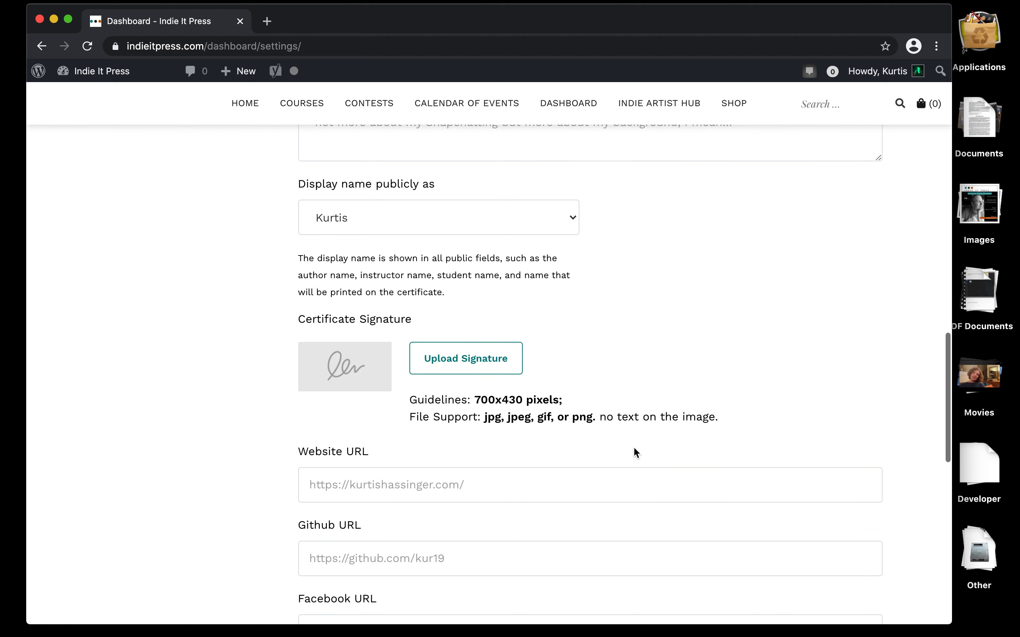
scroll(633, 447, "down", 2)
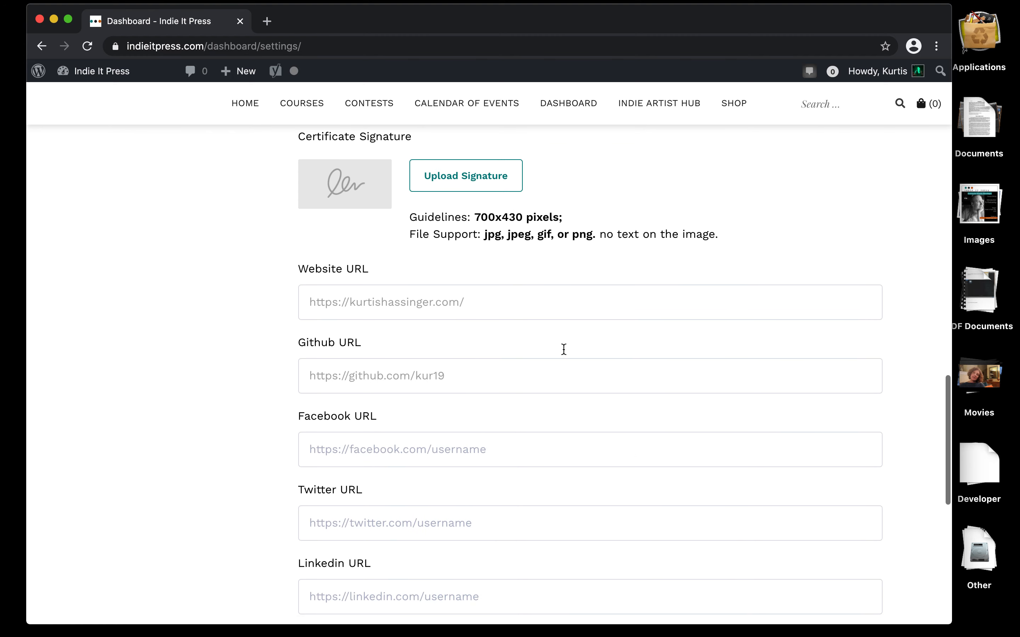
scroll(521, 387, "down", 3)
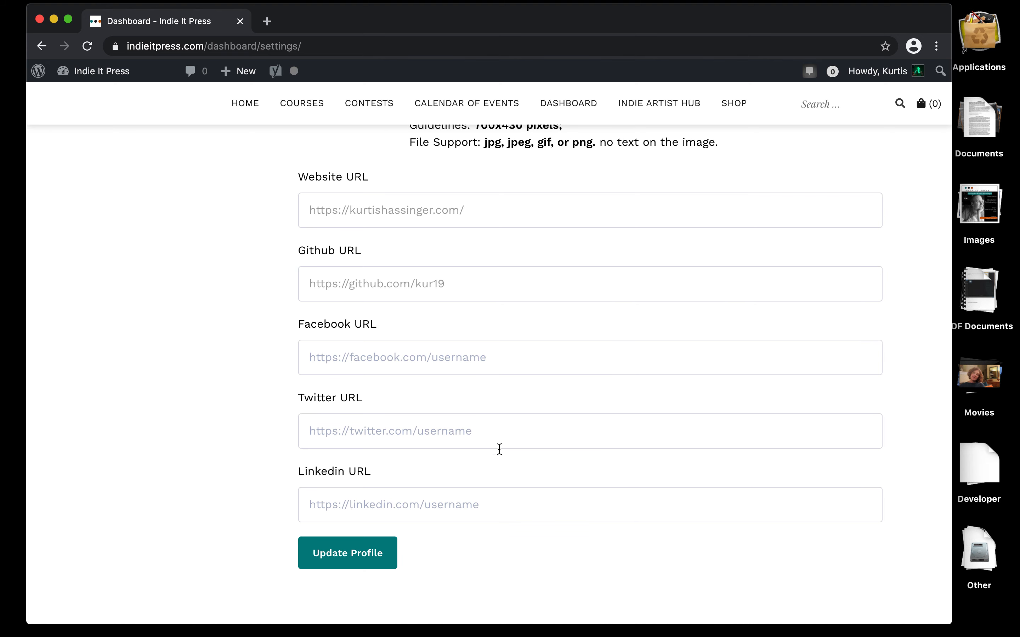
- Go back through the profile settings and look over the general and Instructor sections of the dashboard navigation
scroll(532, 511, "up", 2)
scroll(533, 511, "up", 20)
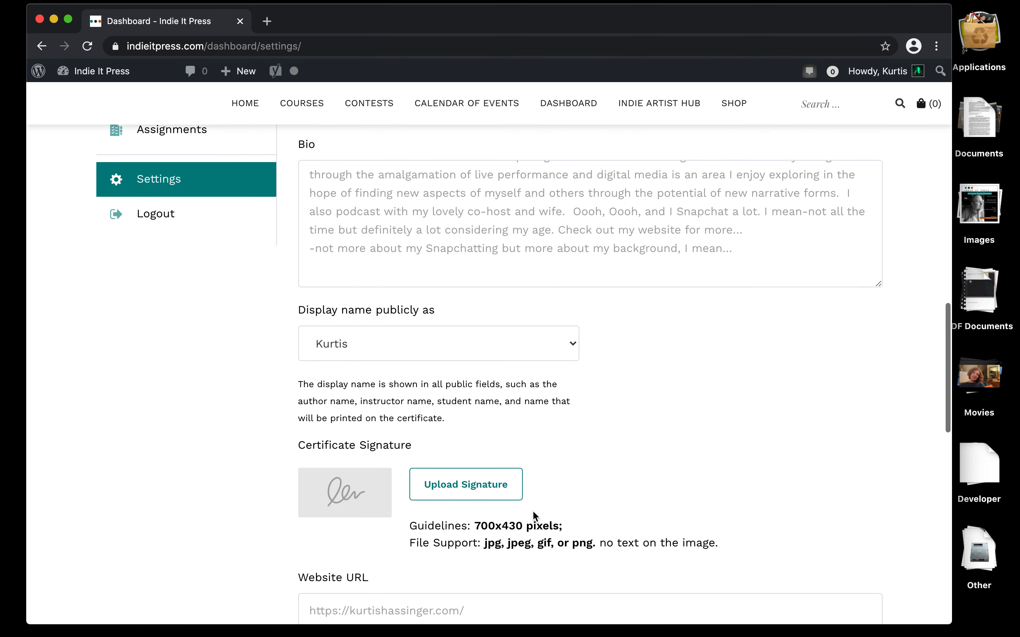
scroll(532, 510, "up", 8)
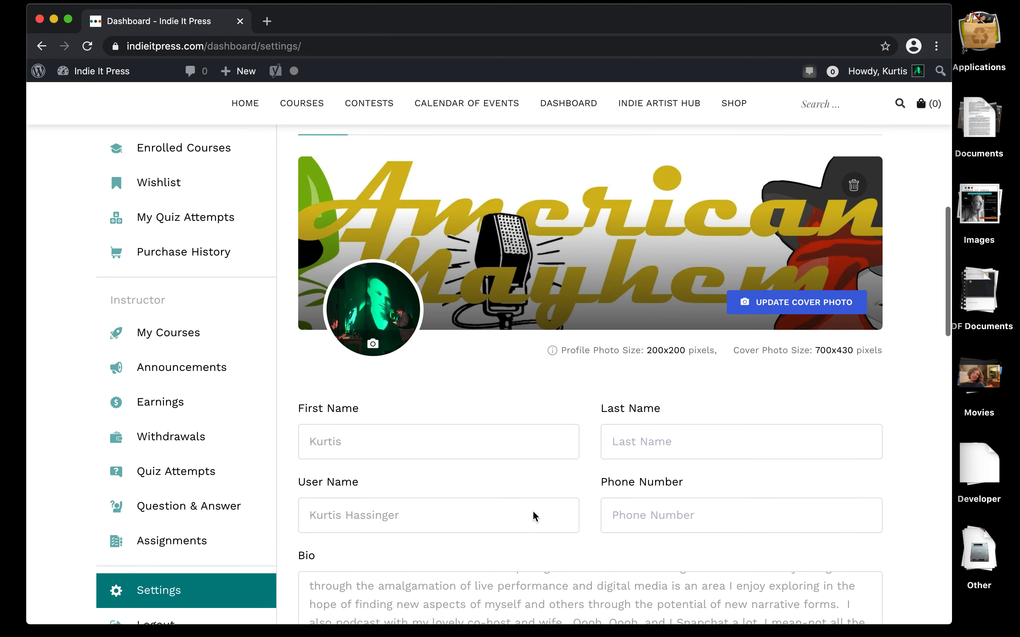
scroll(532, 510, "up", 1)
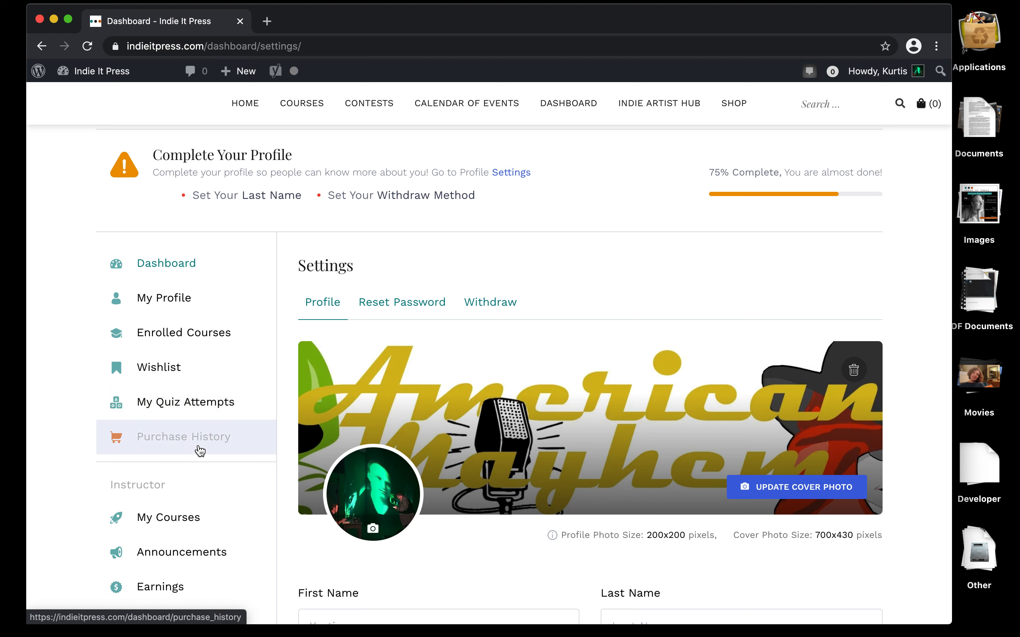
scroll(200, 451, "down", 5)
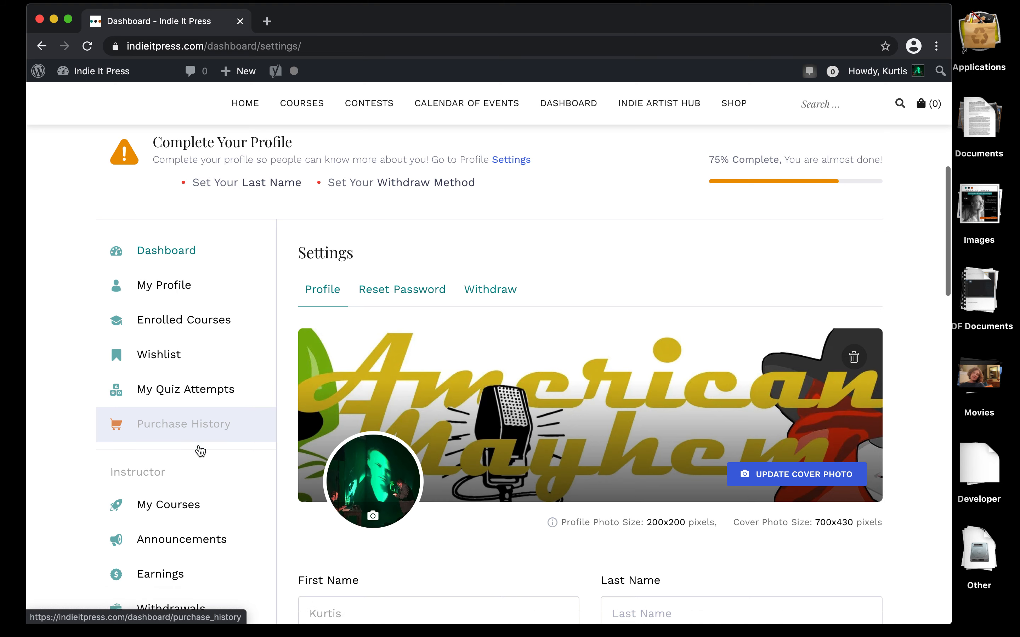
scroll(200, 451, "down", 2)
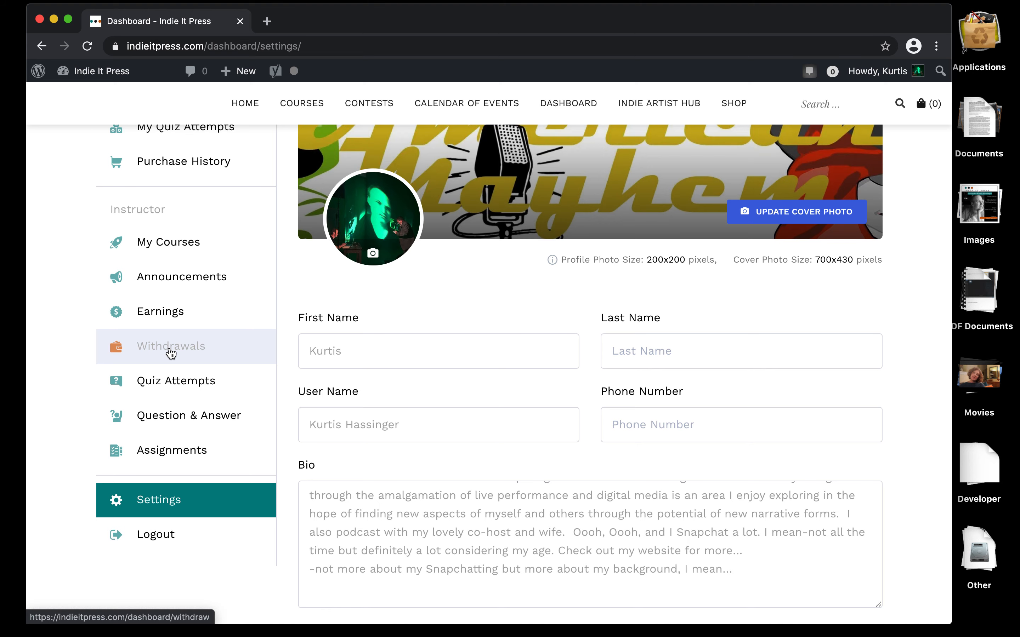
- Look over the remaining Instructor entries of the dashboard navigation, from Withdrawals down to Assignments, Settings and Logout
scroll(171, 354, "down", 2)
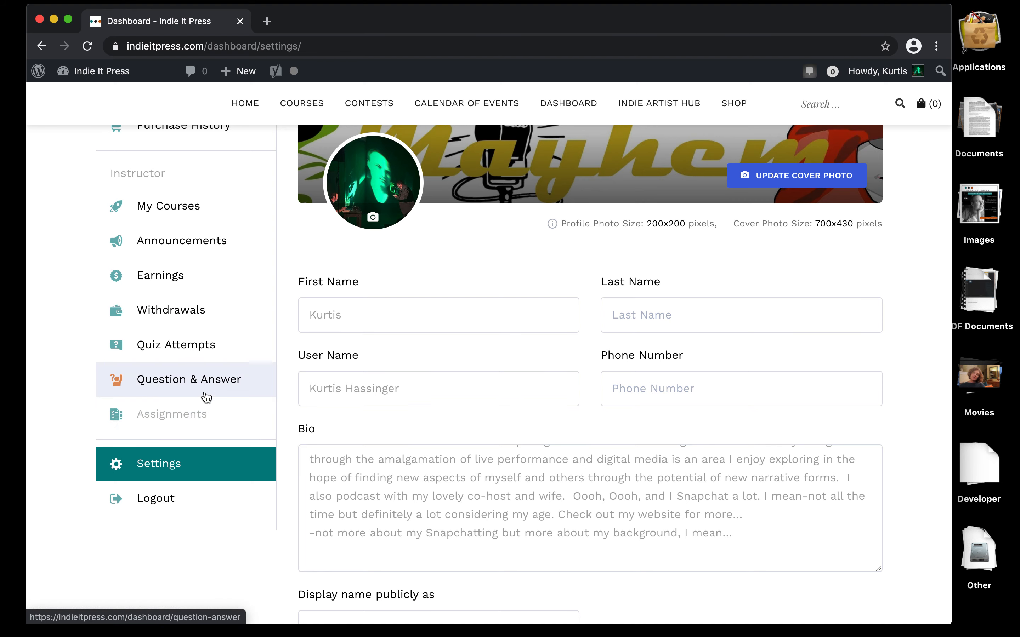
scroll(197, 385, "down", 2)
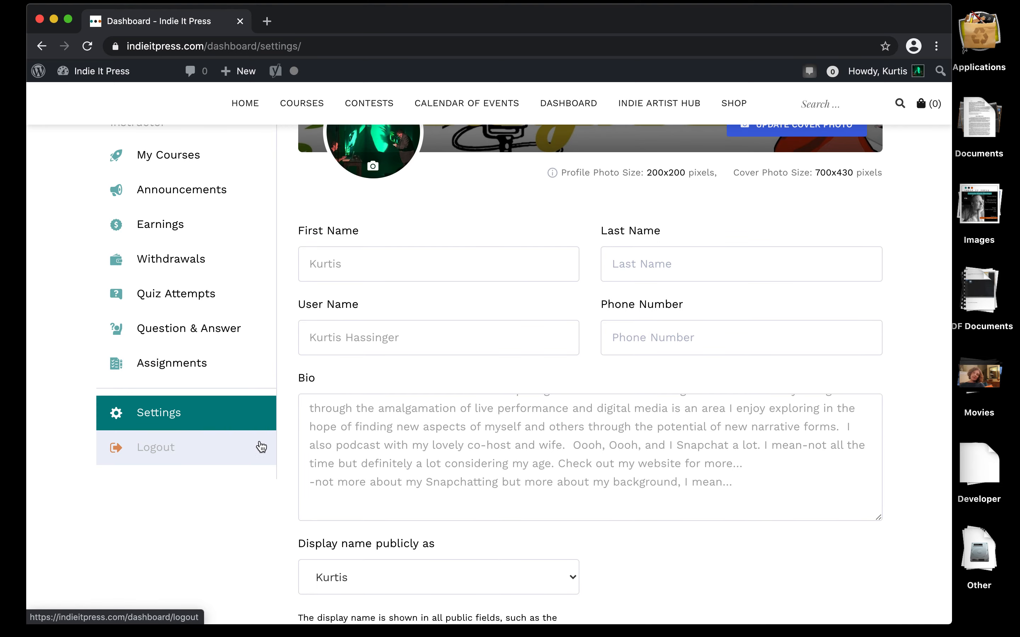
scroll(322, 433, "up", 2)
scroll(312, 362, "up", 15)
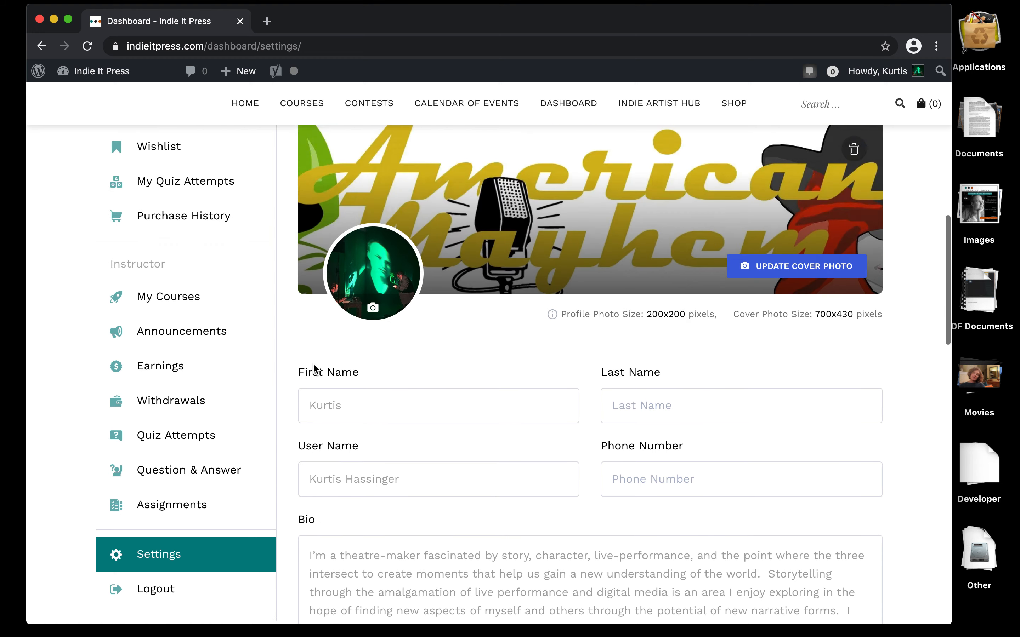
- Open the Withdraw settings and review the available withdrawal methods and their minimum amounts
scroll(313, 365, "down", 4)
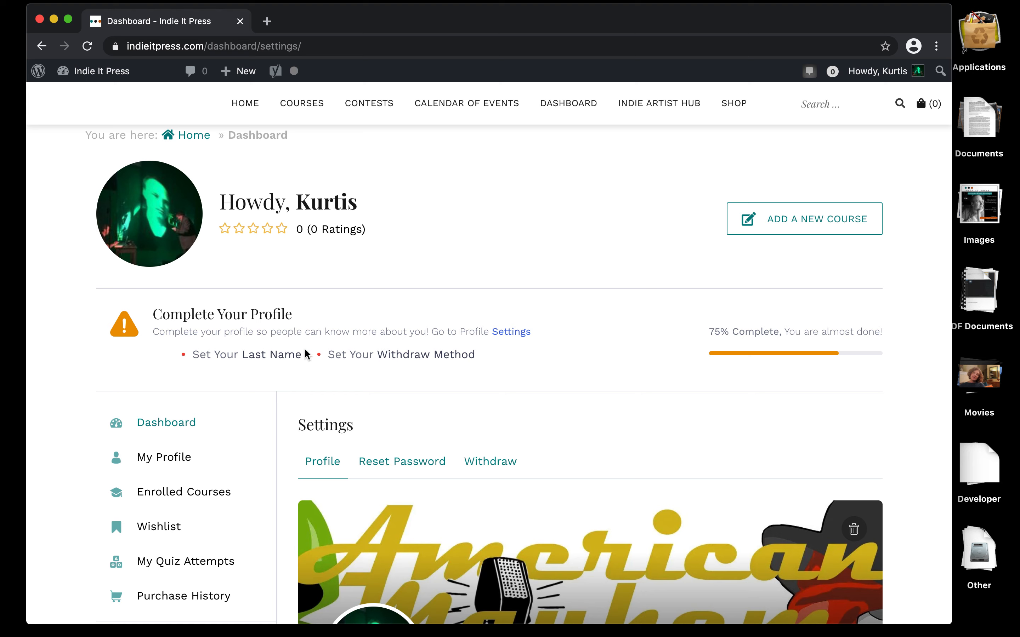
scroll(371, 387, "down", 2)
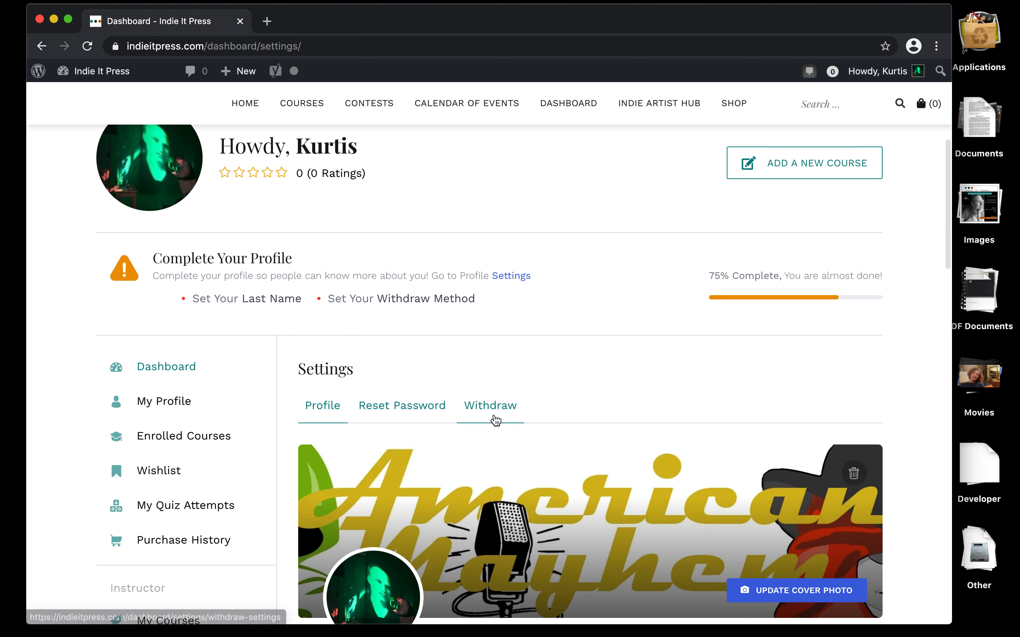
left_click(494, 412)
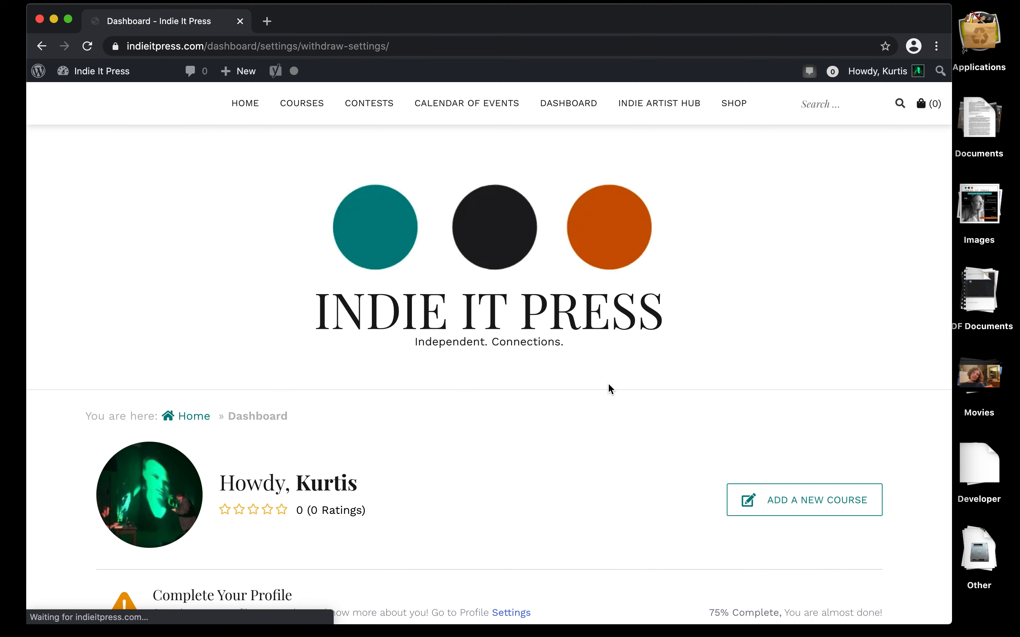
scroll(608, 383, "down", 10)
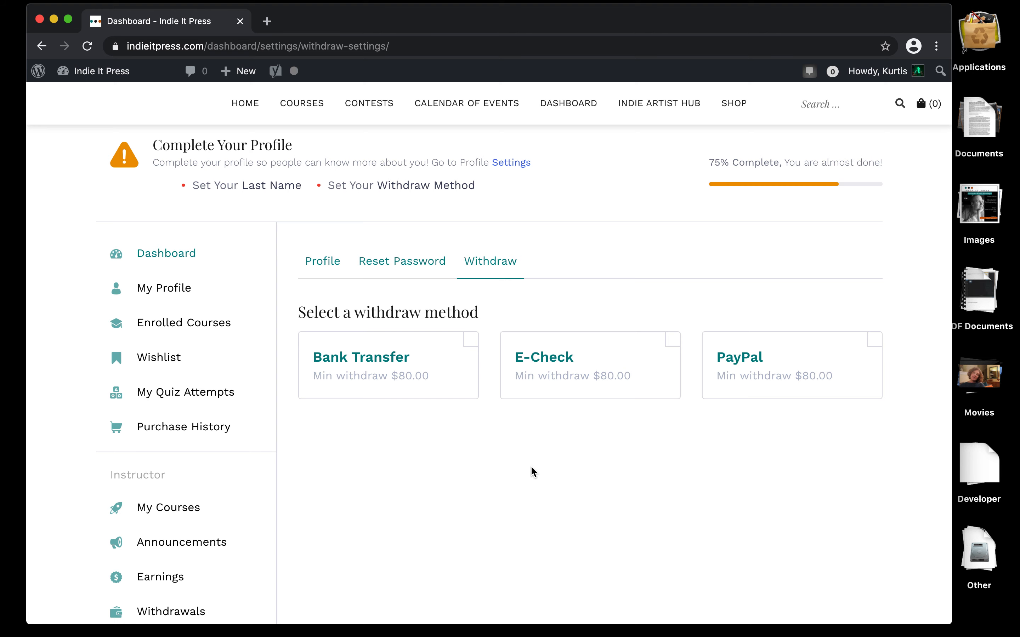
scroll(532, 471, "up", 5)
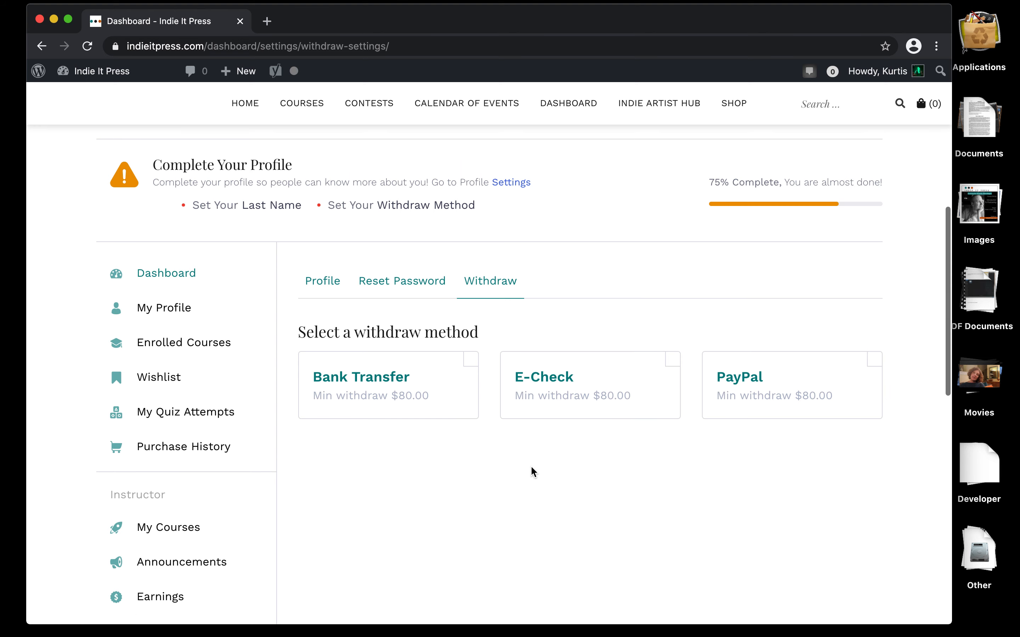
scroll(530, 466, "up", 1)
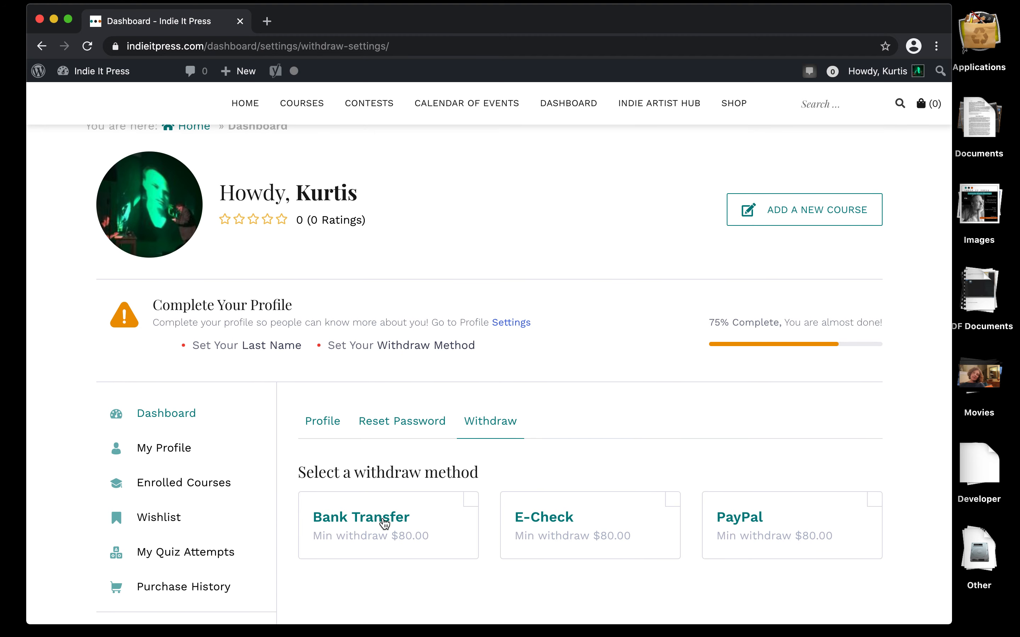
- Select Bank Transfer as the withdraw method and look over the account fields it requires
left_click(384, 522)
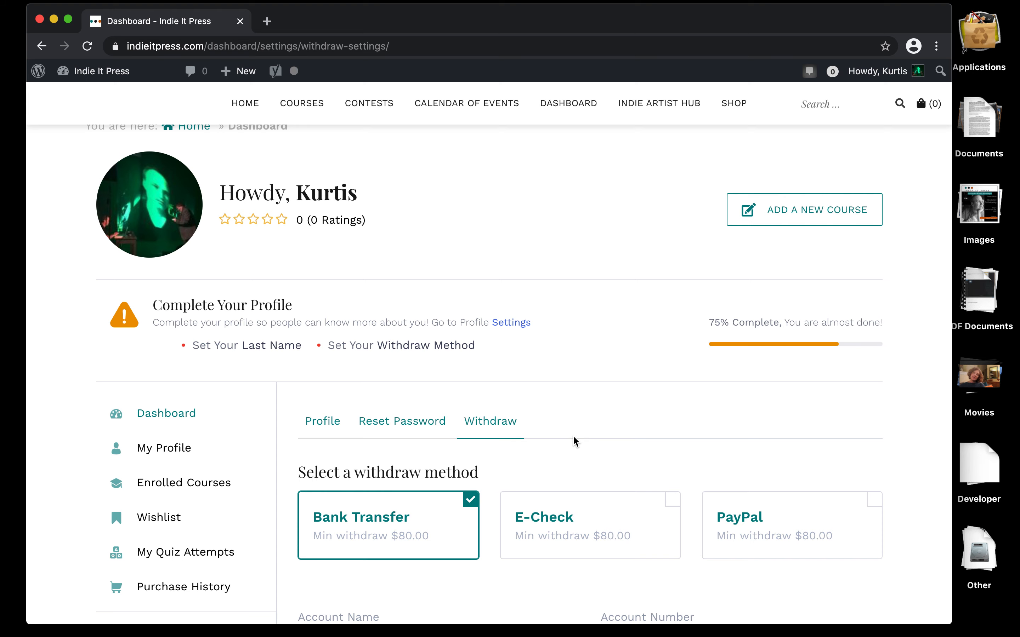
scroll(574, 440, "down", 3)
scroll(569, 404, "down", 5)
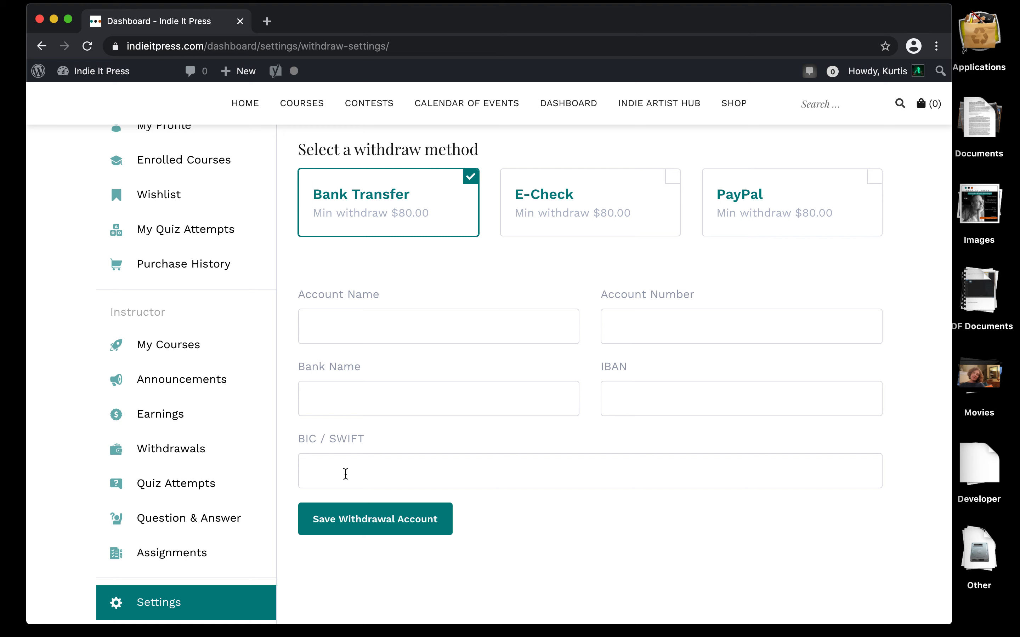
scroll(595, 507, "down", 5)
scroll(595, 507, "up", 2)
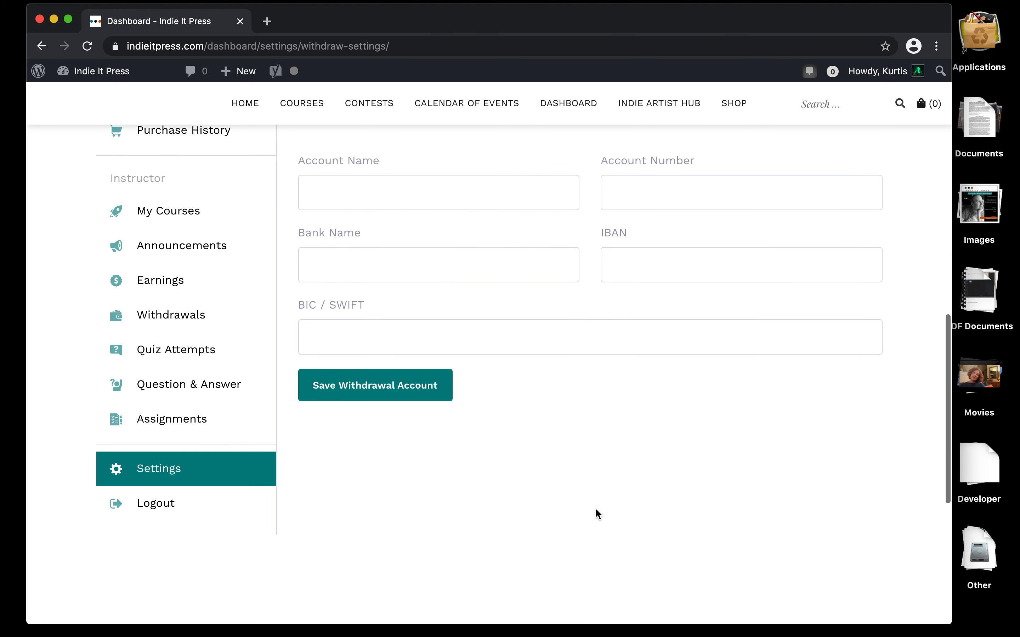
scroll(595, 507, "up", 5)
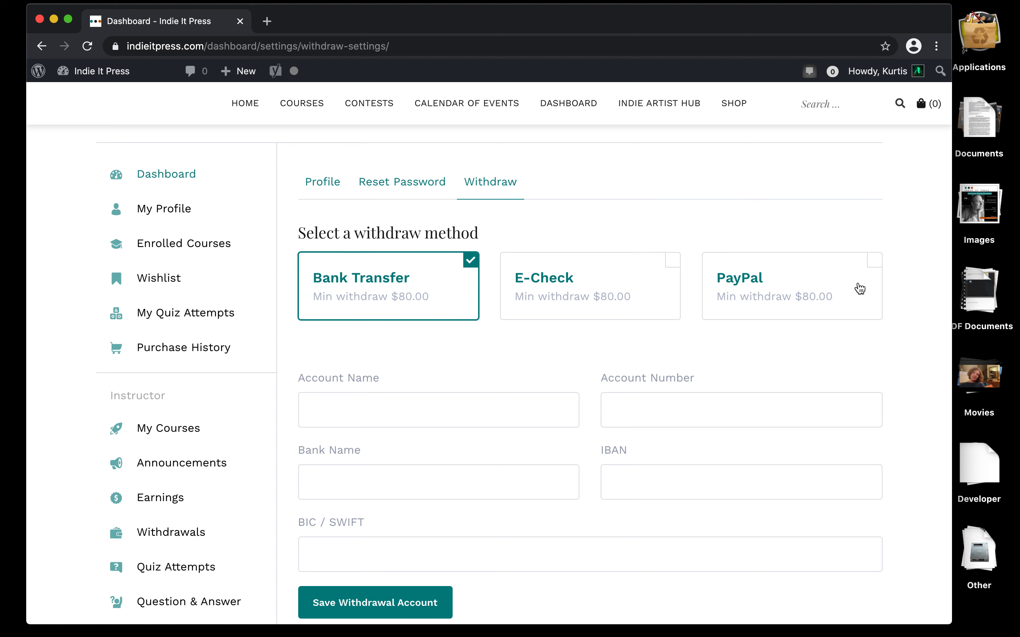
- Select PayPal as the withdraw method and look over its e-mail address field
left_click(880, 267)
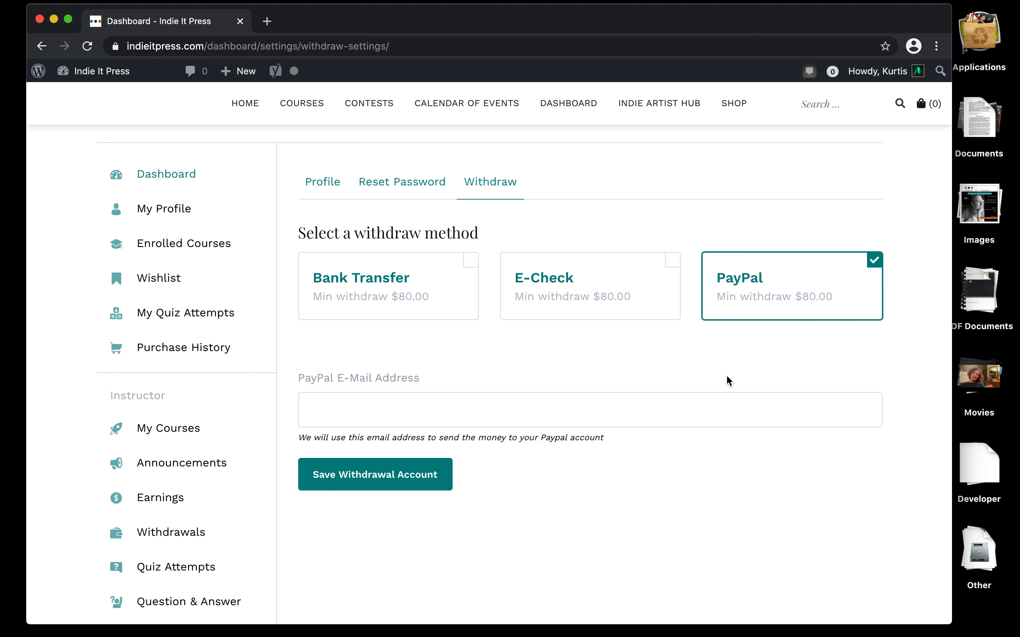
scroll(729, 381, "down", 2)
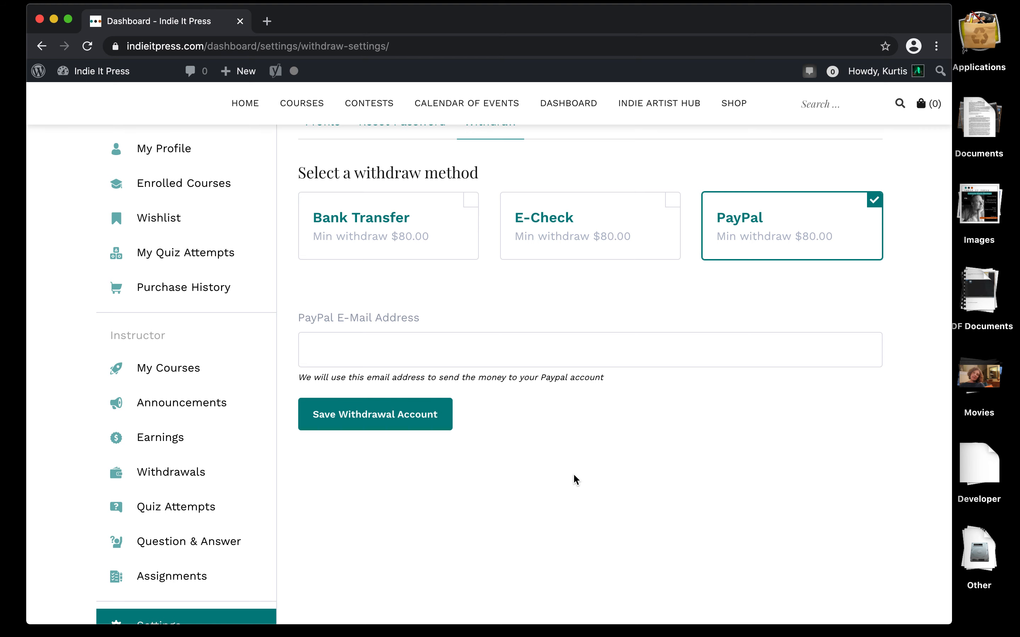
scroll(573, 475, "up", 10)
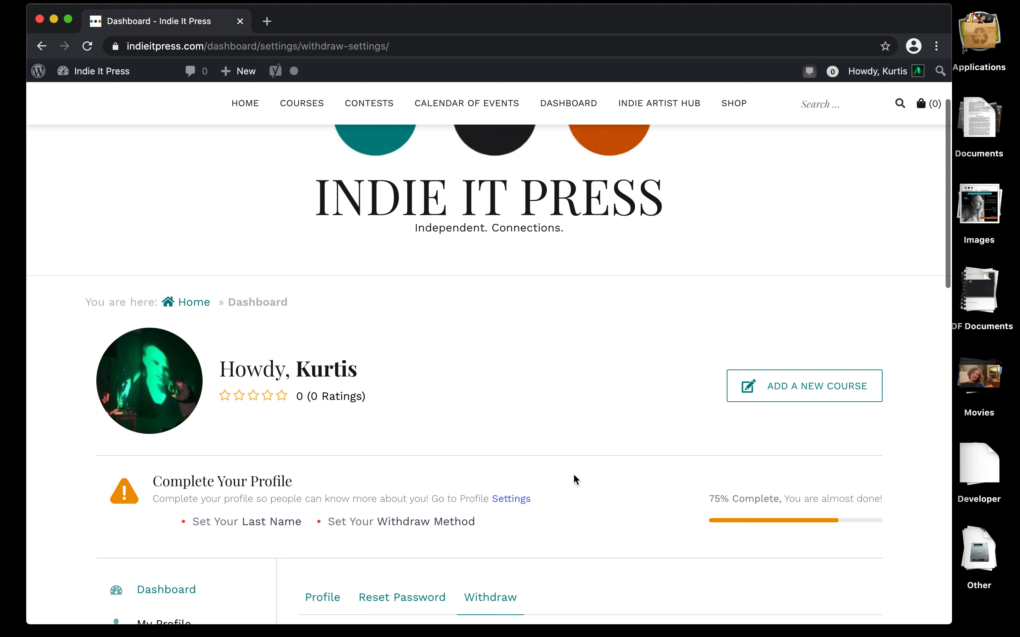
- Return to the Dashboard overview and review the course statistics and Most Popular Courses list
scroll(574, 477, "down", 5)
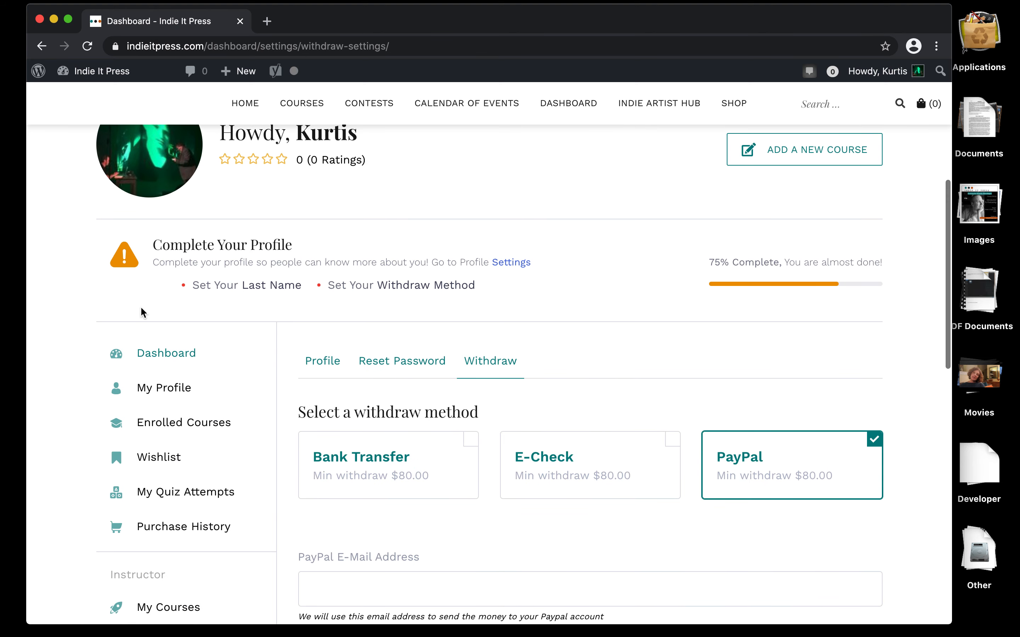
left_click(160, 356)
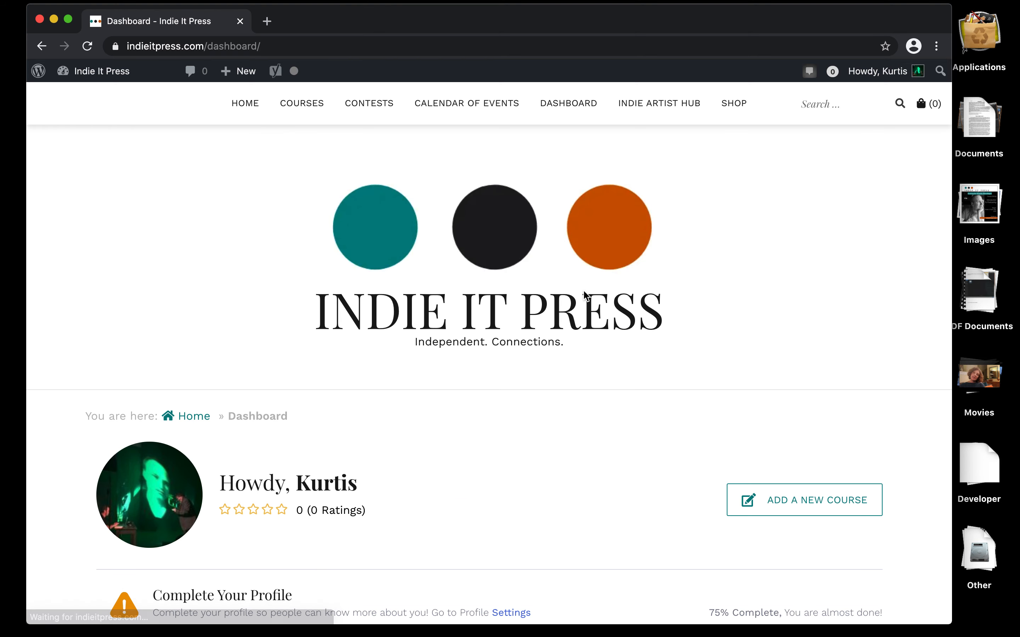
scroll(584, 296, "down", 6)
scroll(584, 296, "down", 5)
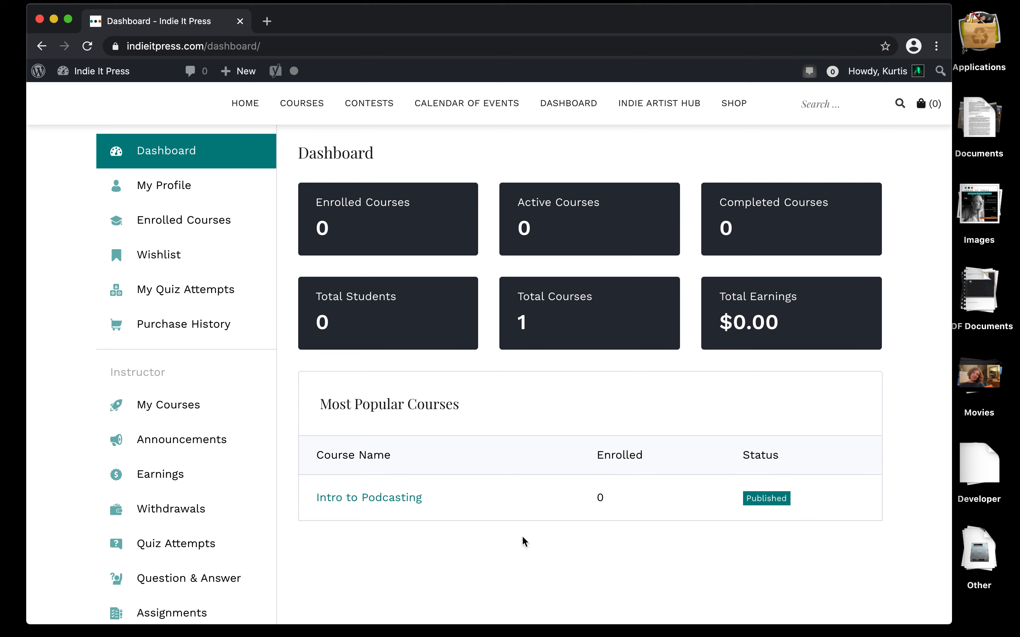
scroll(522, 538, "down", 2)
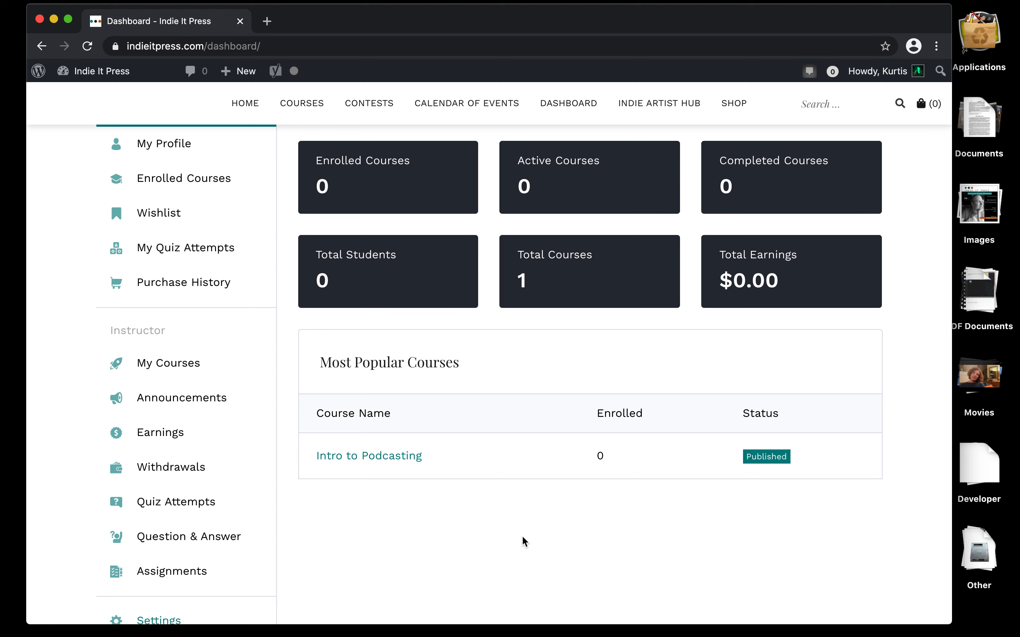
- Examine the dashboard overview again, including the Complete Your Profile notice, the statistics cards and the option for adding a new course
scroll(521, 541, "up", 5)
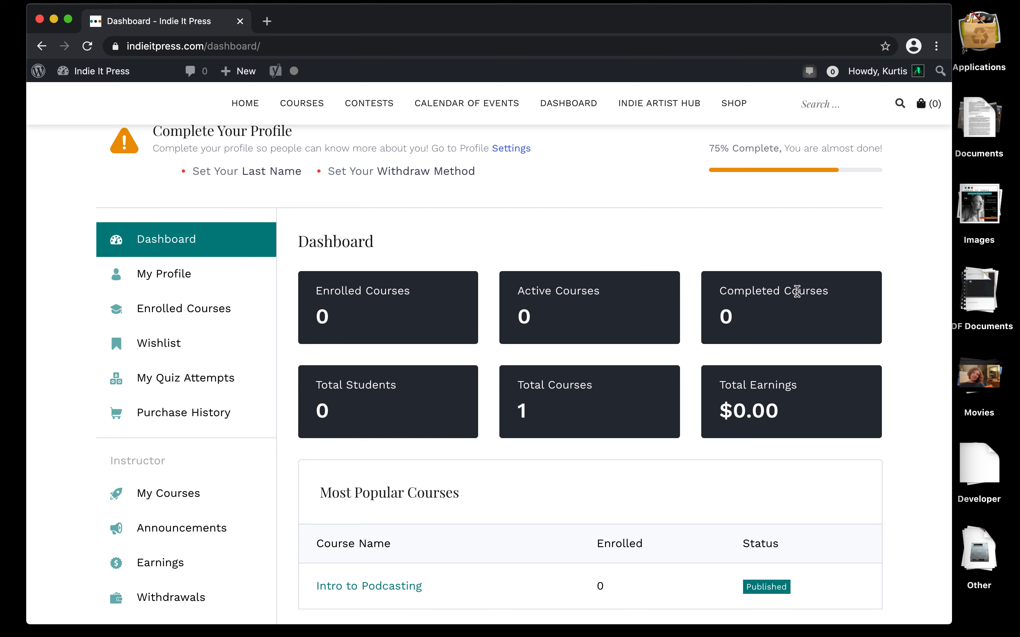
scroll(797, 291, "up", 2)
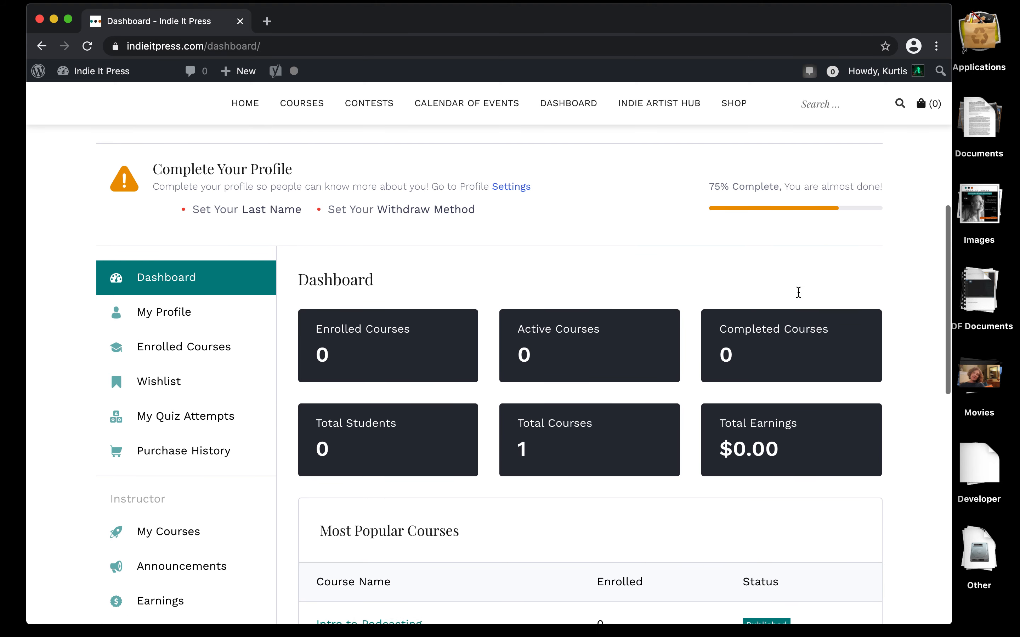
scroll(798, 292, "down", 3)
scroll(798, 291, "down", 8)
scroll(798, 285, "up", 10)
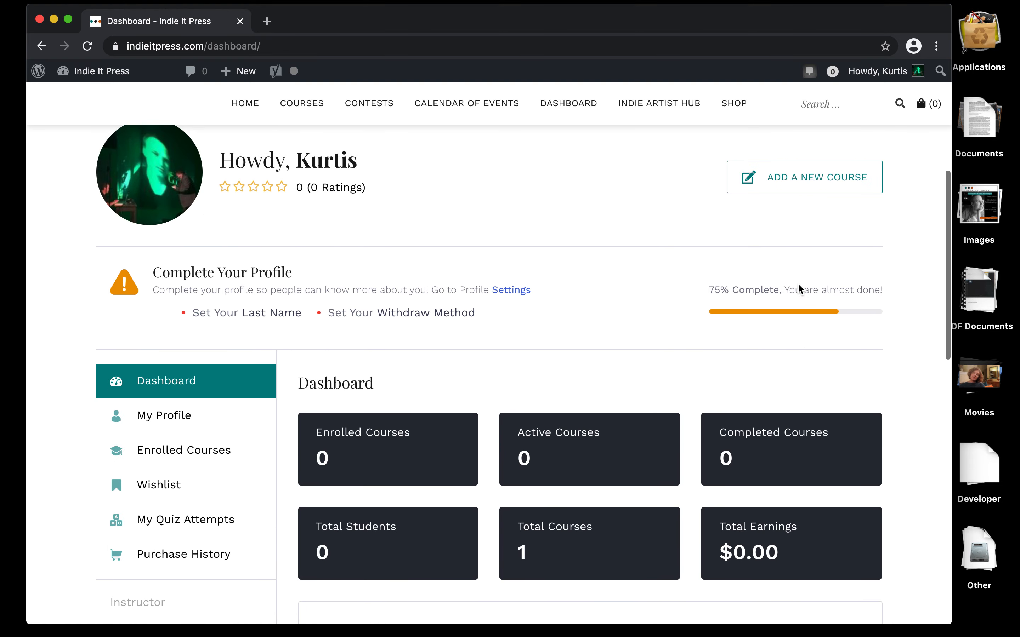
scroll(798, 283, "up", 2)
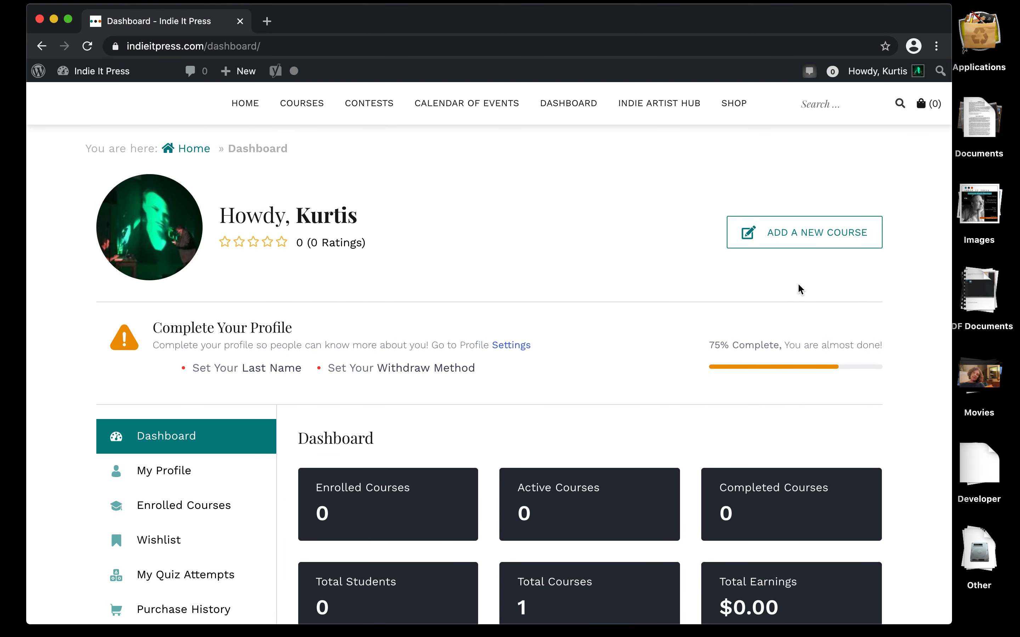
scroll(797, 283, "up", 2)
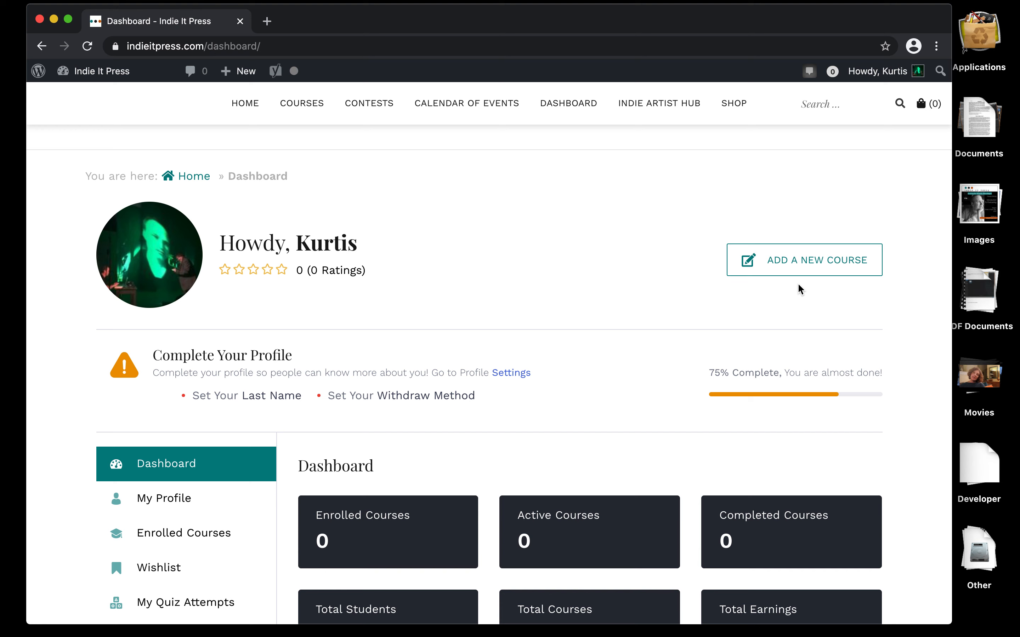
scroll(797, 282, "down", 2)
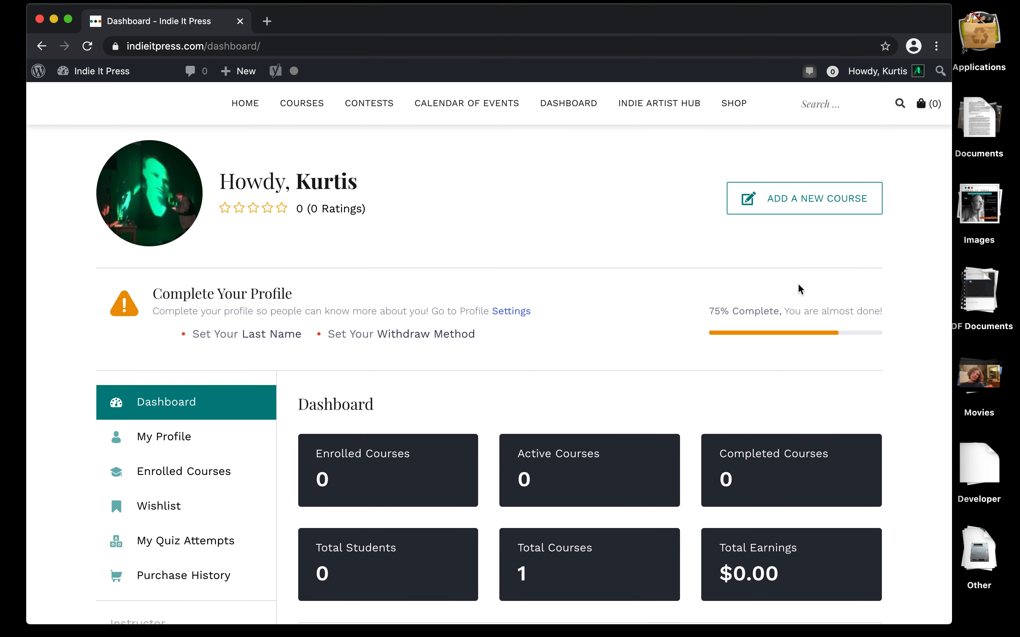
- Open the instructor's My Courses page and review the Intro to Podcasting entry with its available actions
scroll(797, 283, "down", 8)
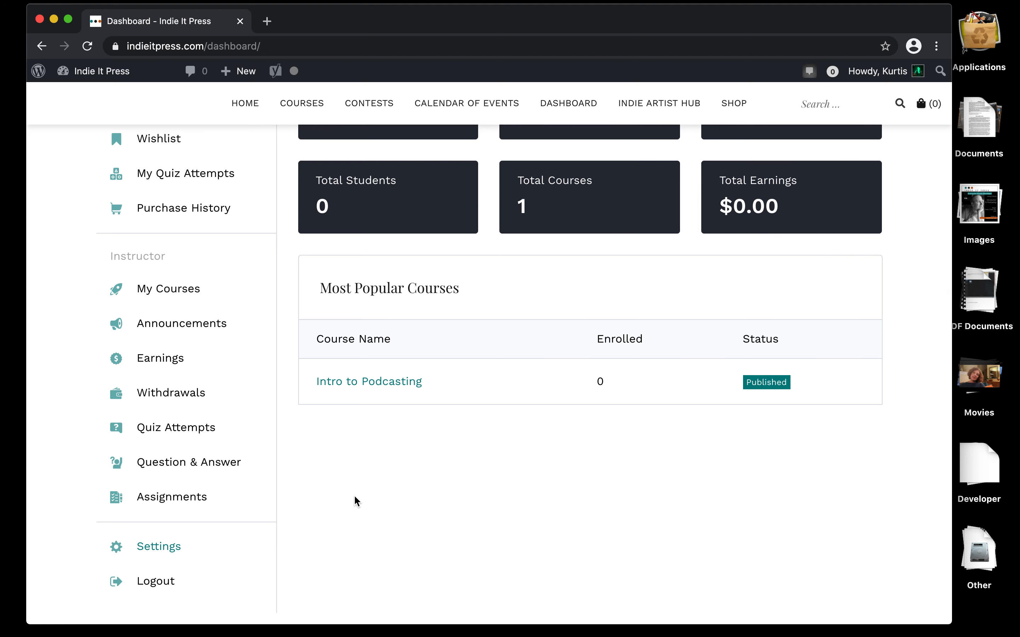
left_click(169, 287)
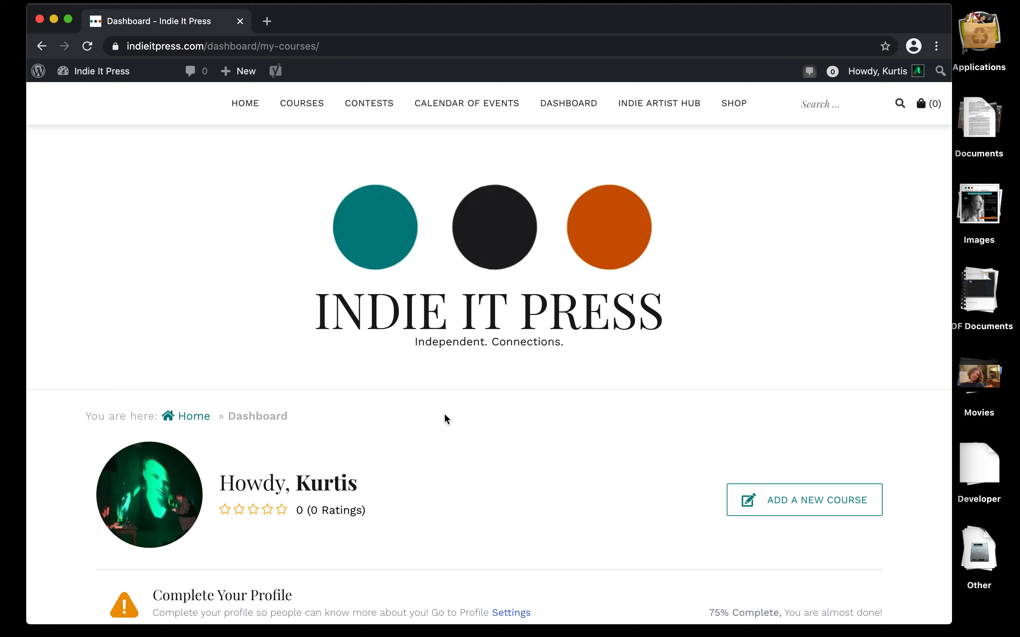
scroll(444, 413, "down", 1)
scroll(447, 420, "down", 10)
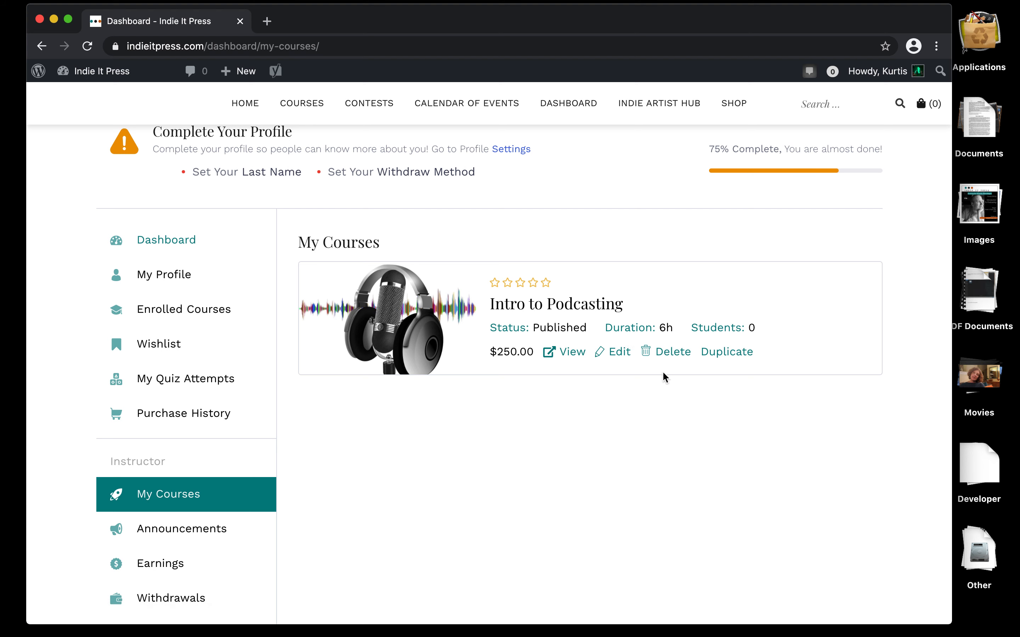
- Open the Intro to Podcasting course for editing and look over its title, description, general settings, category and price
left_click(618, 354)
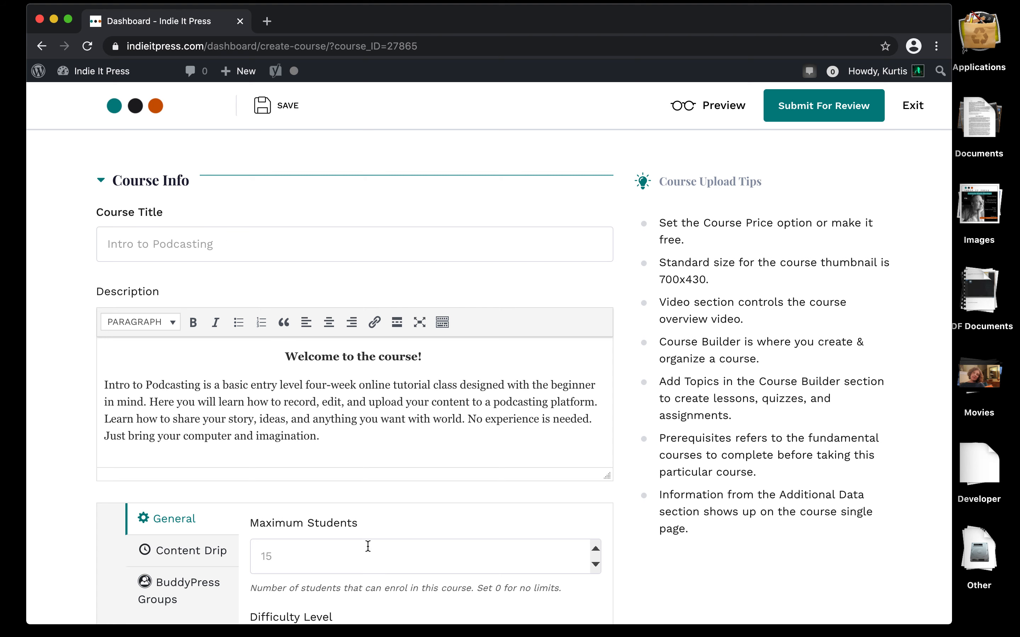
scroll(364, 546, "down", 3)
scroll(368, 546, "down", 6)
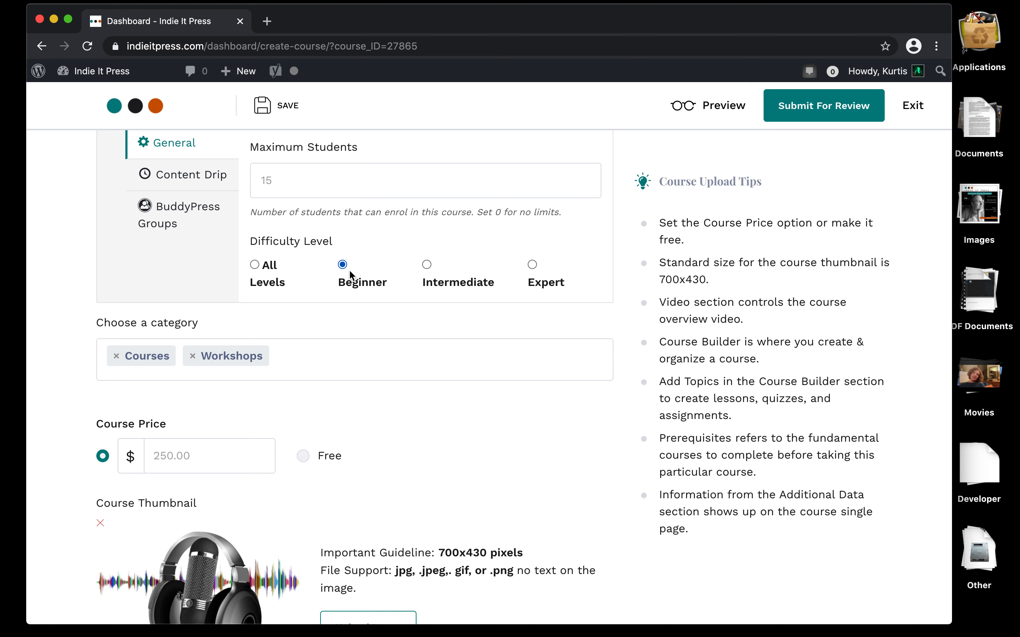
scroll(350, 273, "up", 2)
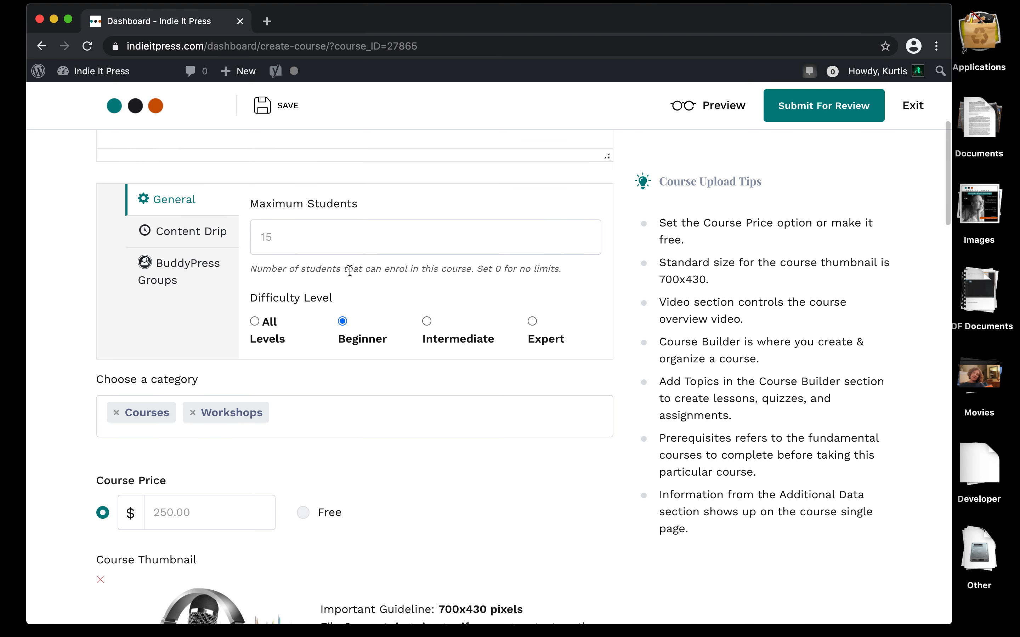
- Examine the course's Content Drip options, its General settings again and its BuddyPress Groups assignment
left_click(175, 239)
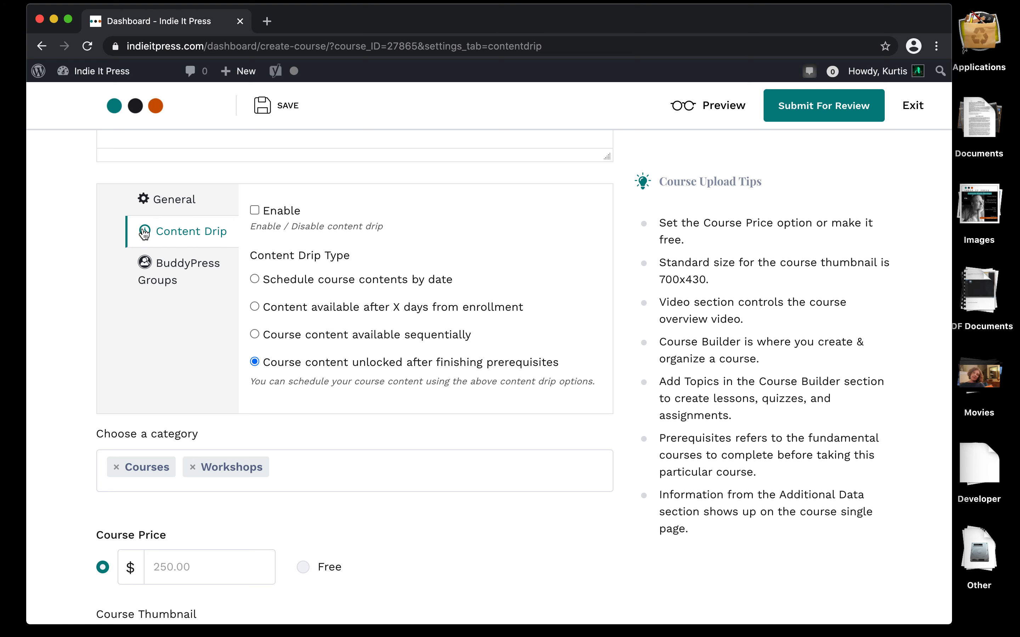
left_click(171, 202)
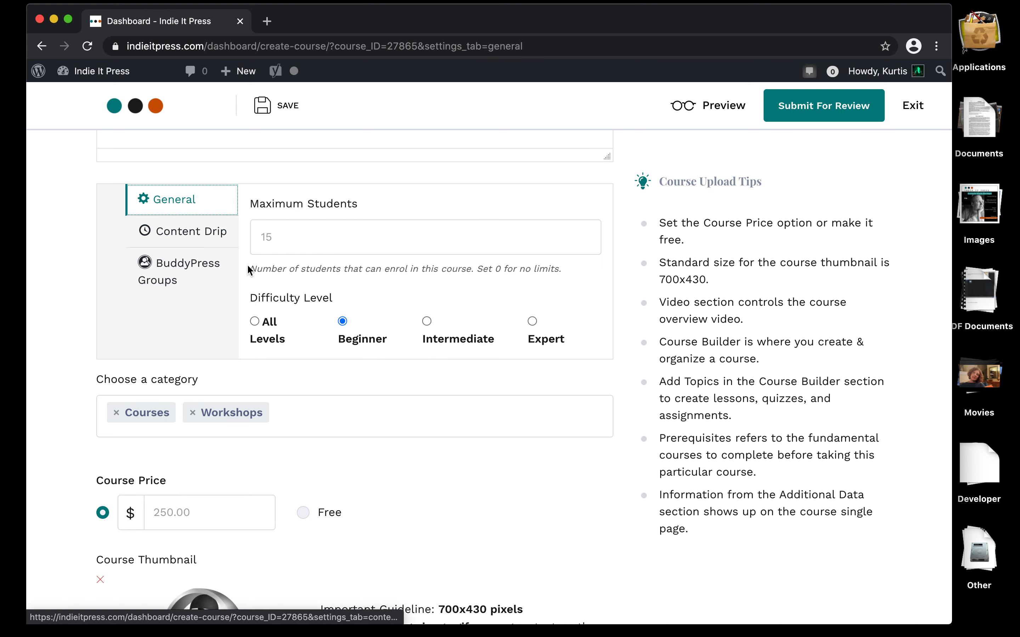
left_click(177, 274)
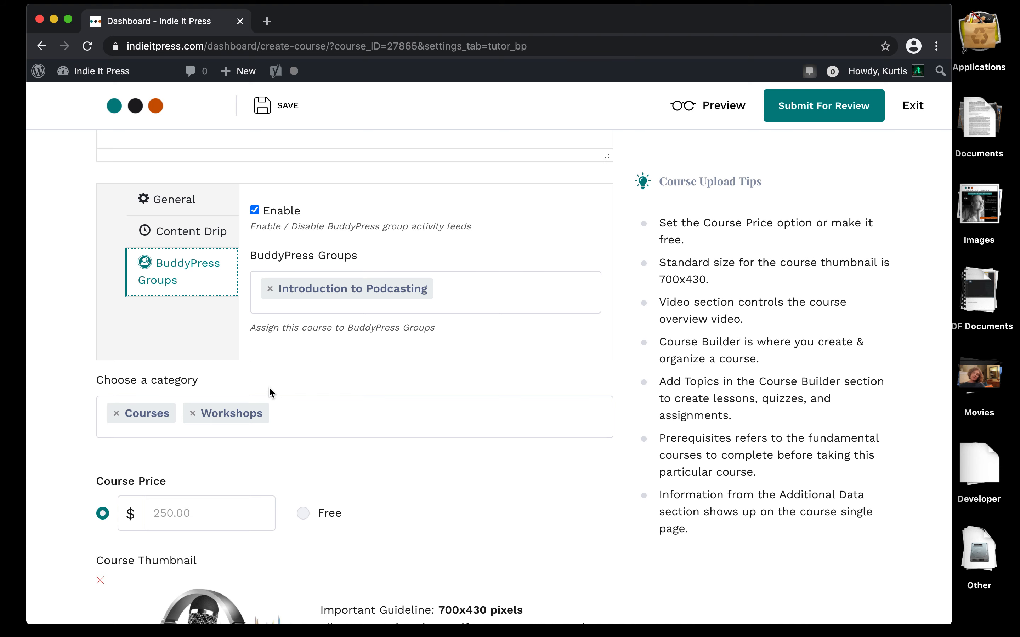
- Review the course price and thumbnail guidelines, and look through the source options for the course intro video
scroll(269, 389, "down", 7)
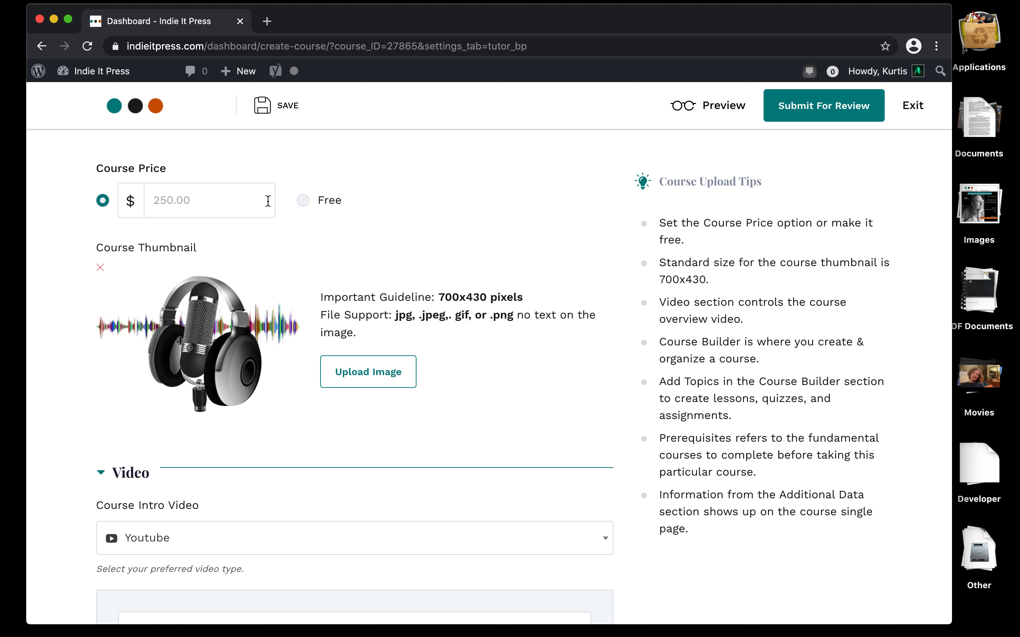
left_click(242, 203)
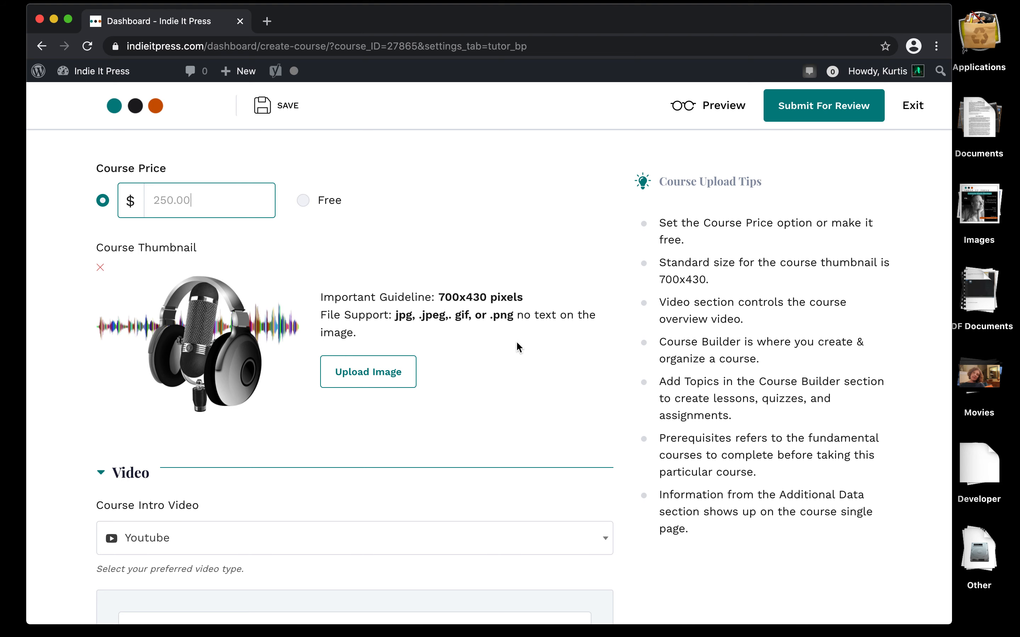
scroll(516, 343, "down", 3)
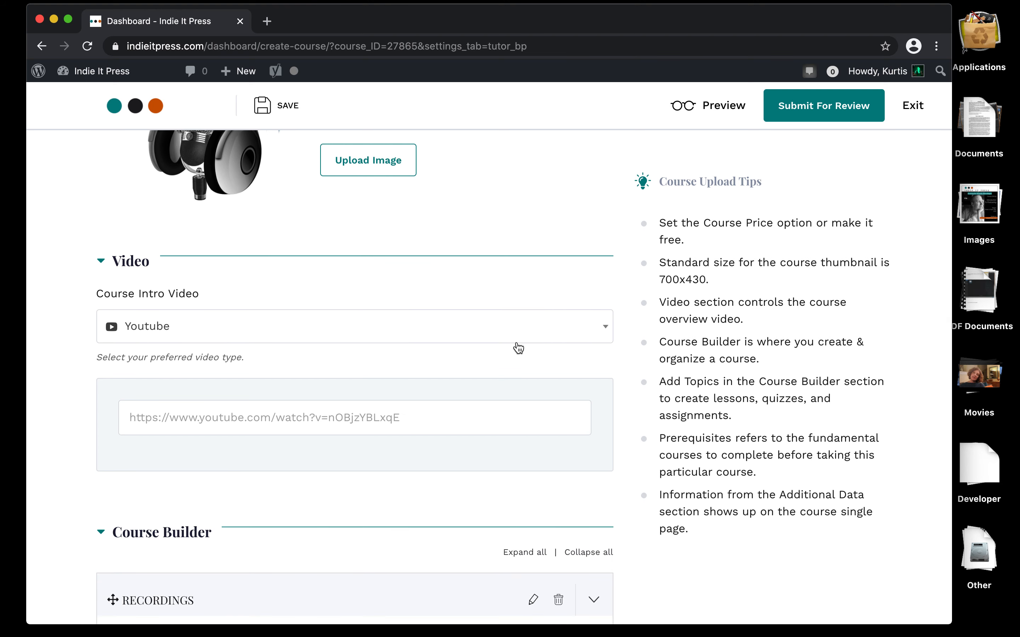
left_click(606, 327)
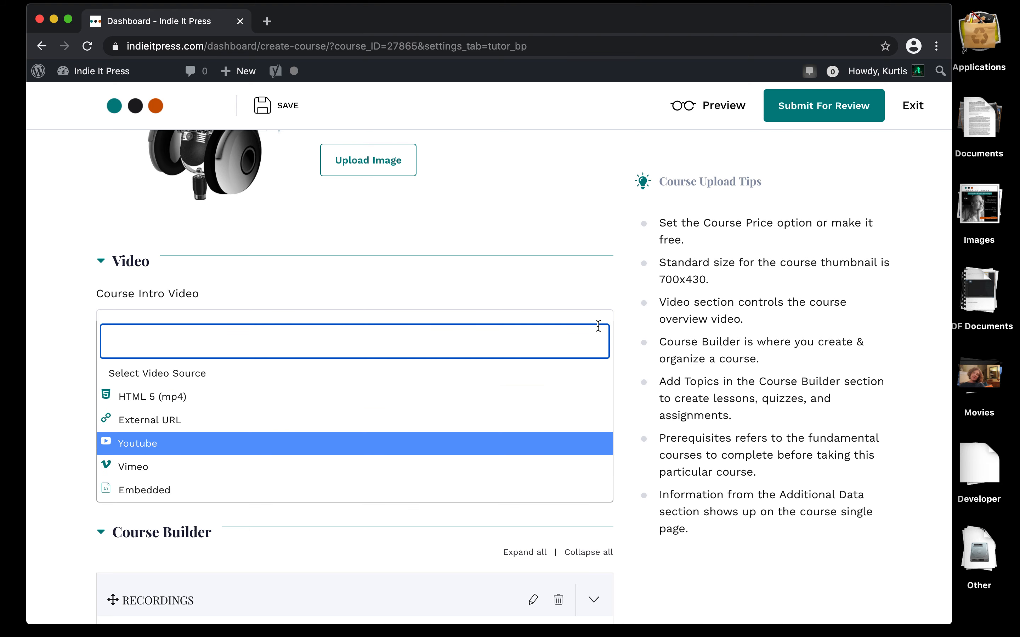
left_click(598, 291)
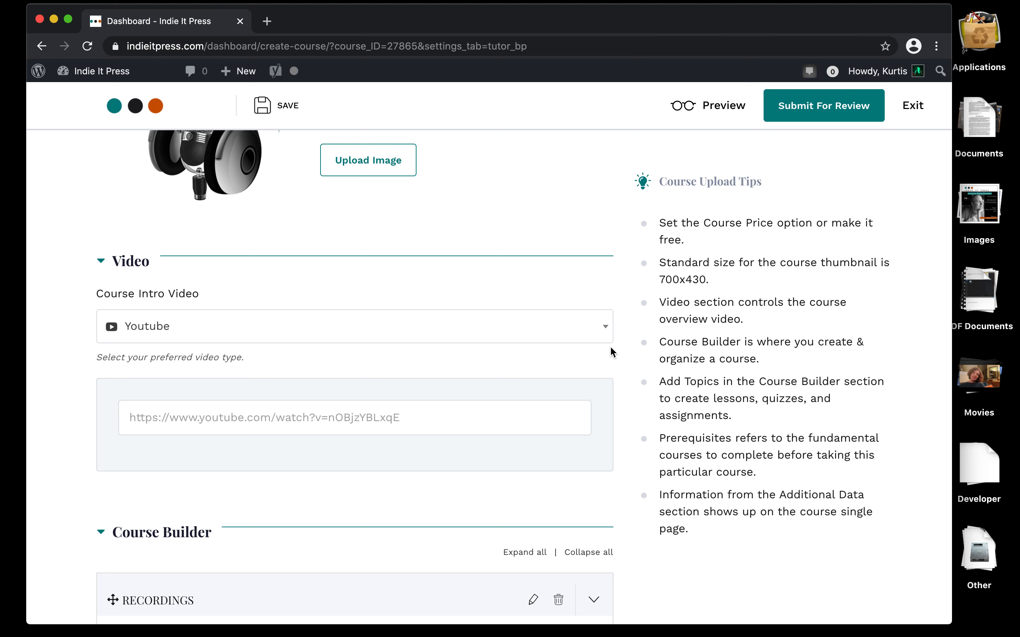
left_click(606, 327)
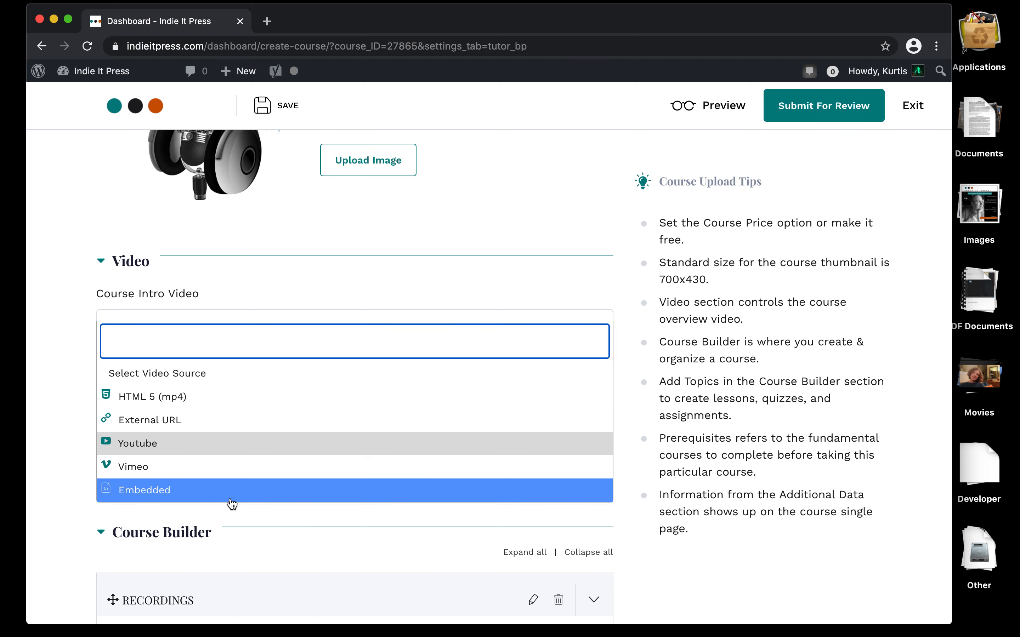
left_click(437, 281)
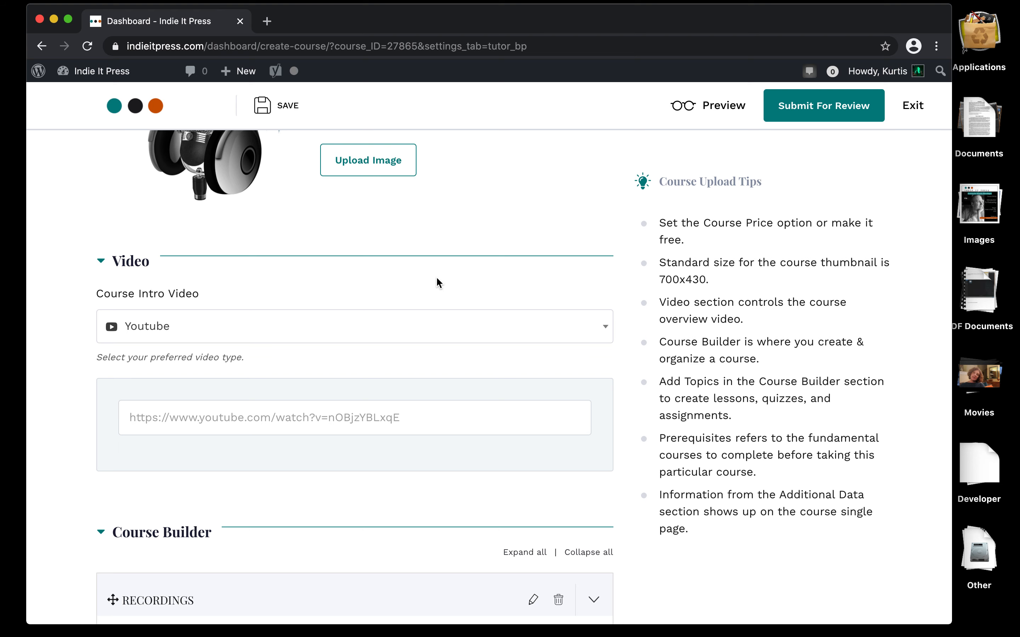
- Expand the RECORDINGS topic in the Course Builder and review its tutorials and the options for adding lessons, quizzes and assignments
scroll(436, 278, "down", 5)
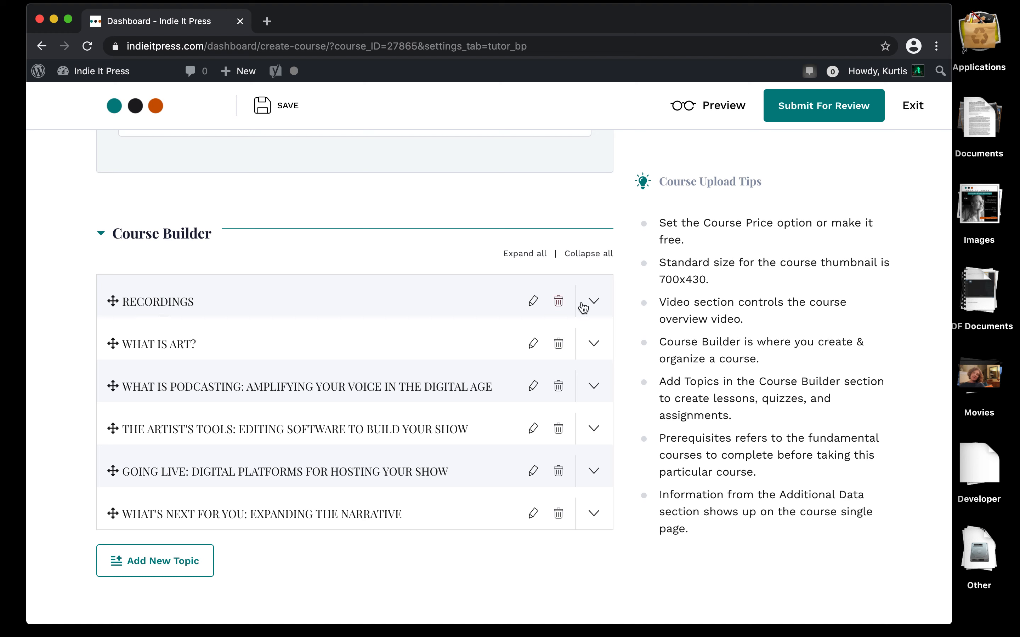
left_click(599, 303)
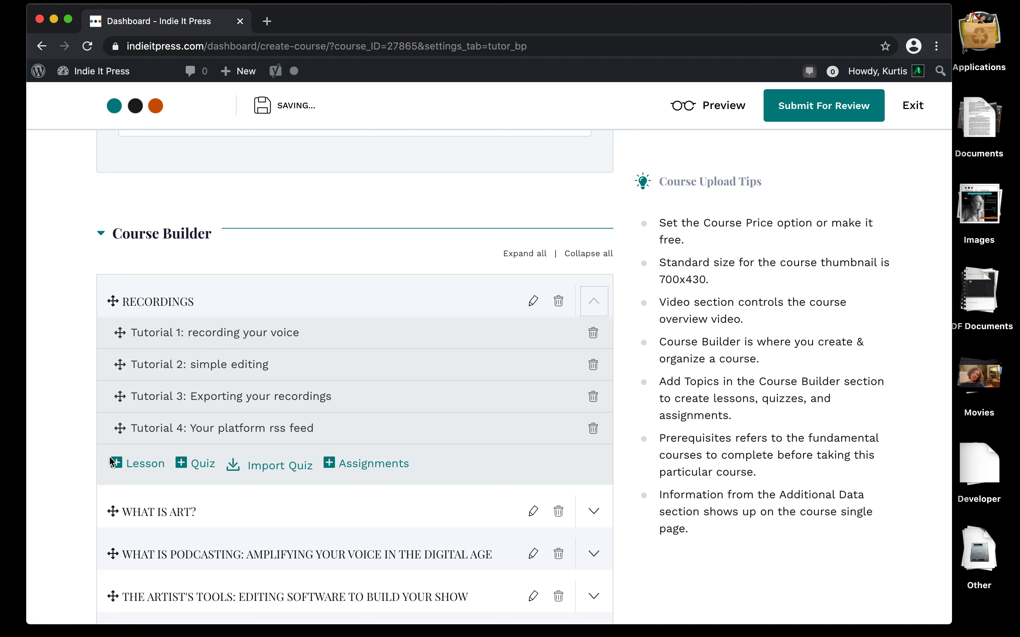
scroll(135, 523, "down", 5)
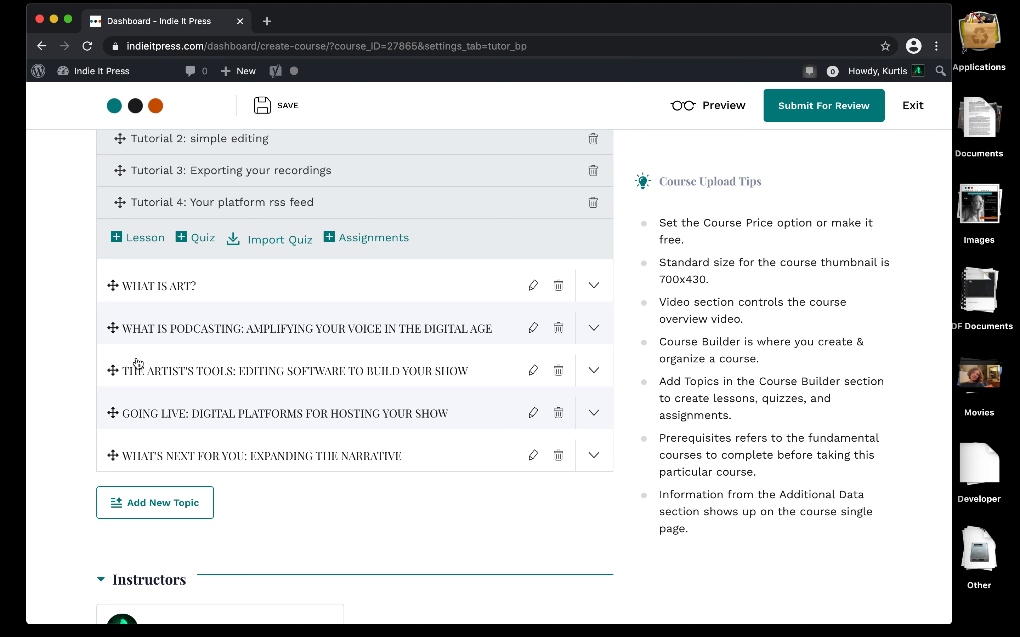
scroll(138, 363, "up", 4)
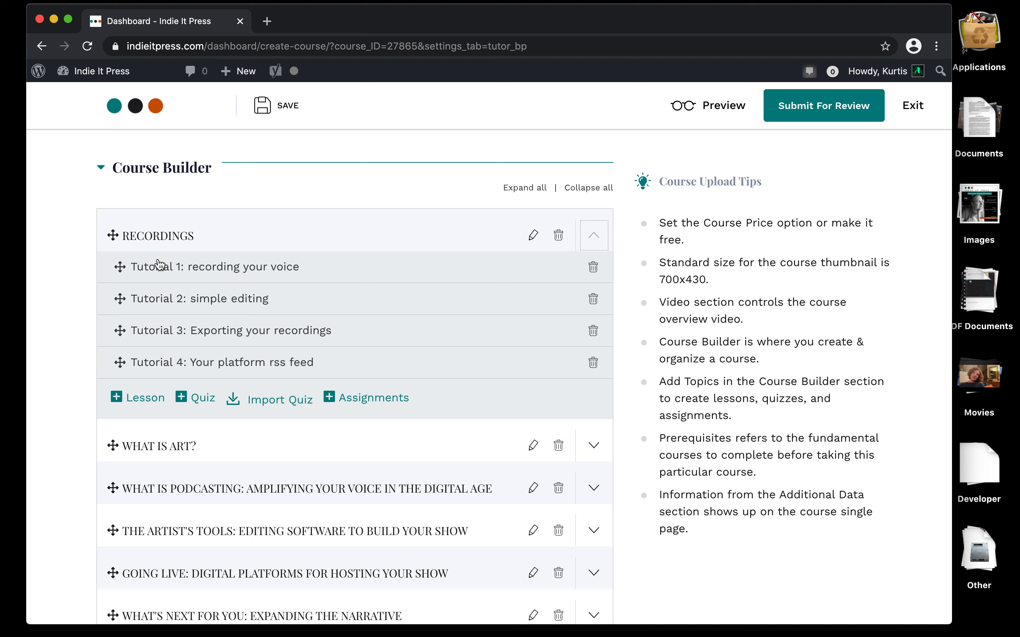
left_click(145, 401)
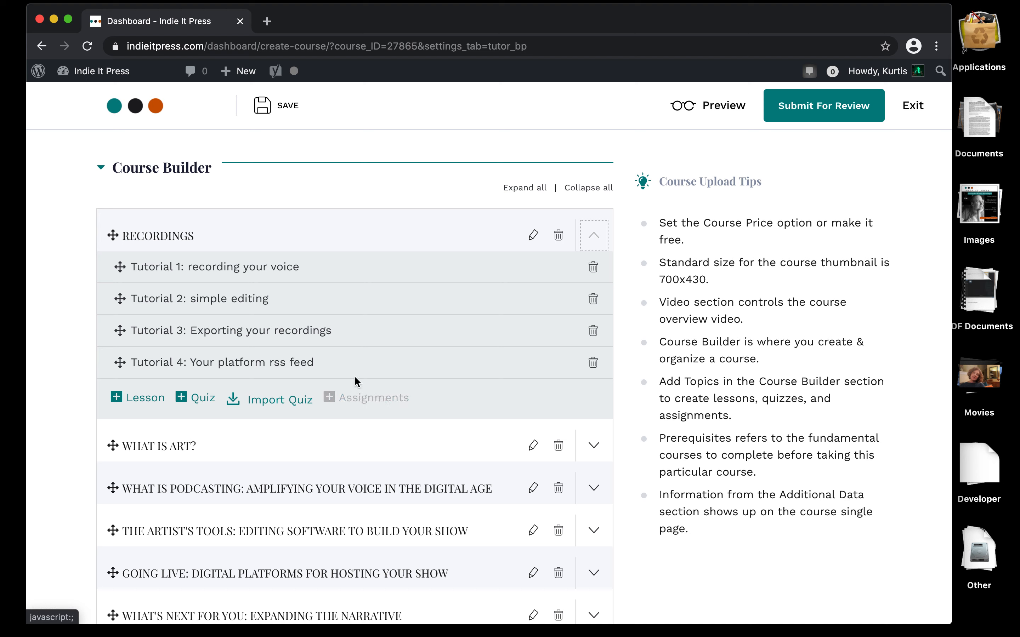
- Open the lesson Tutorial 1: recording your voice, review its content, video and attachment settings, and update the lesson
left_click(215, 270)
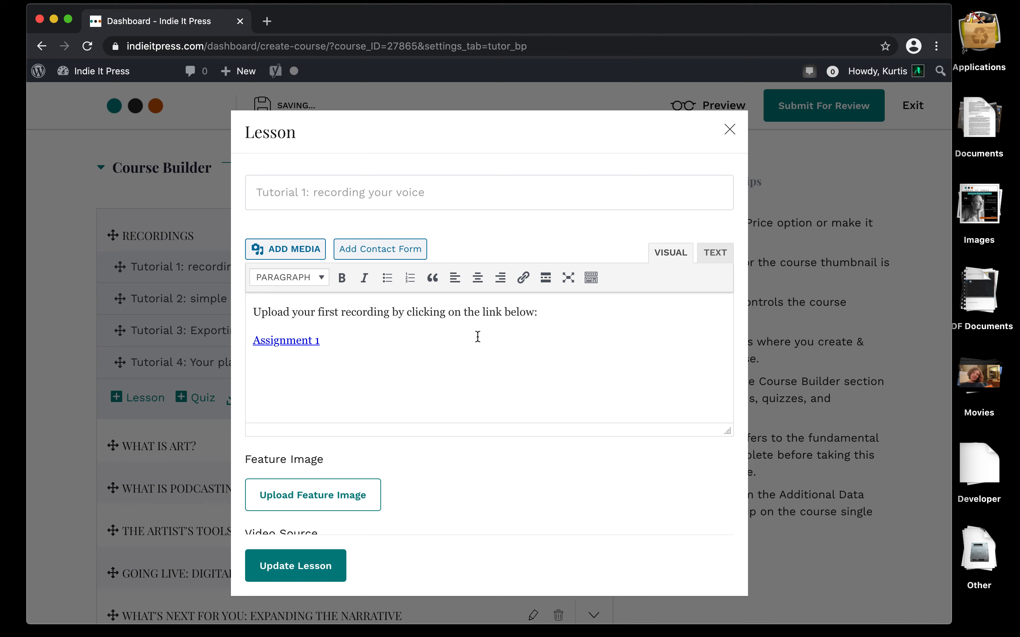
scroll(477, 337, "down", 5)
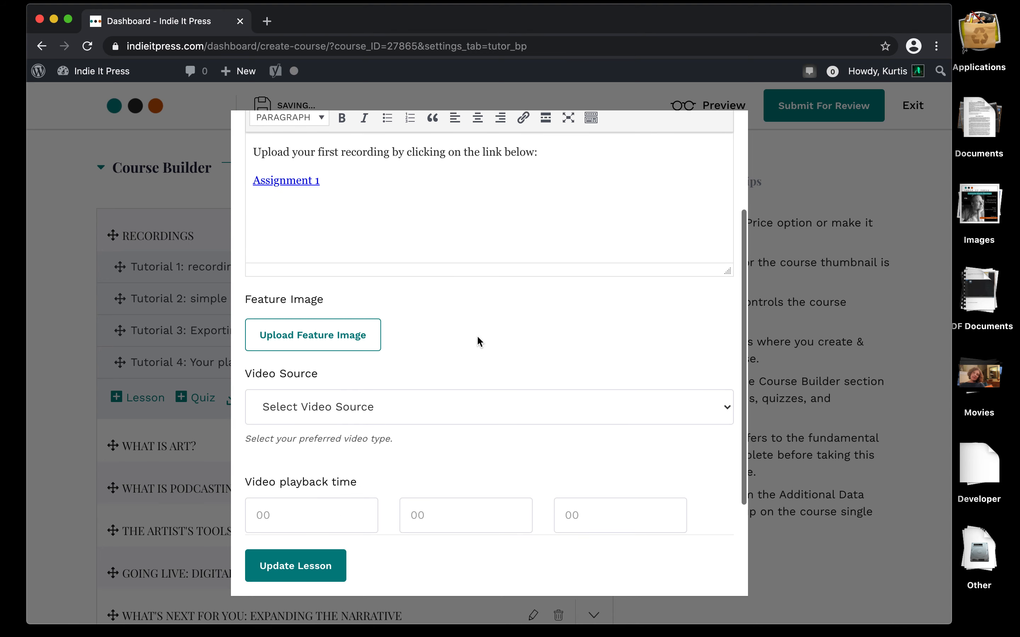
scroll(477, 337, "down", 2)
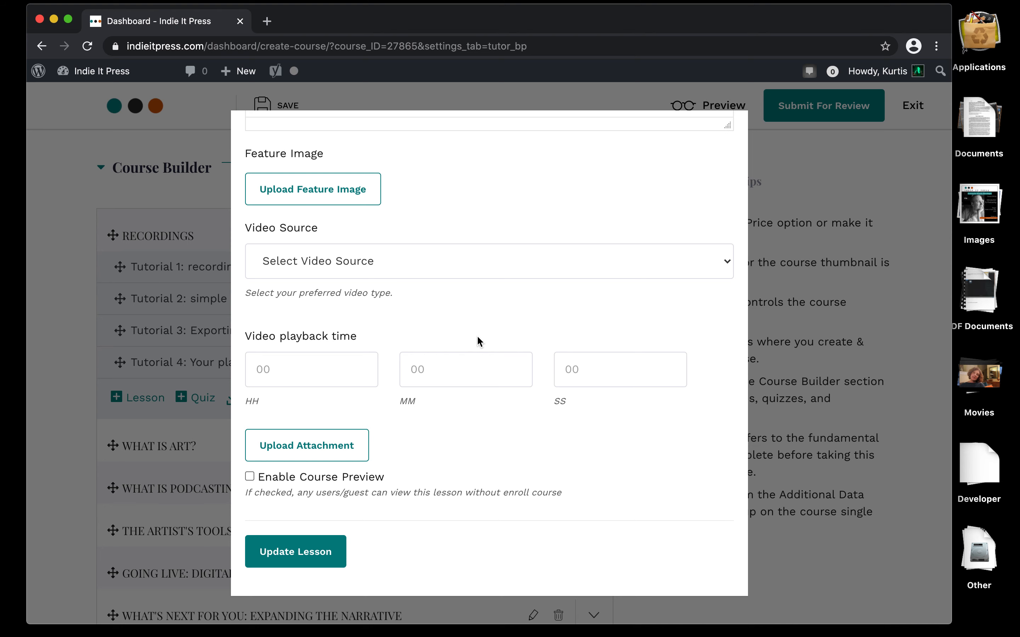
scroll(476, 334, "up", 7)
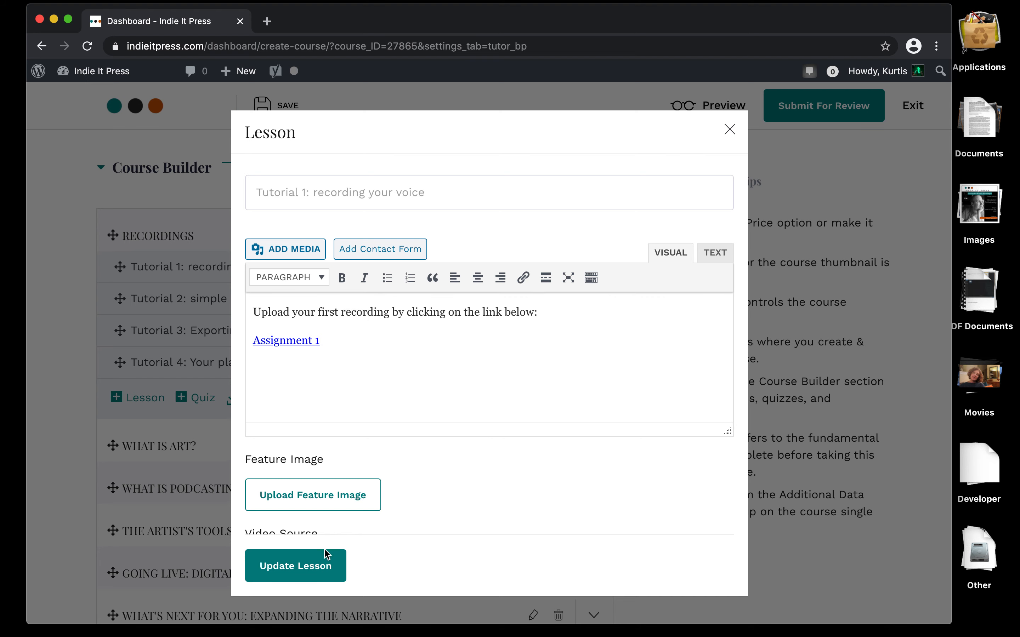
left_click(314, 573)
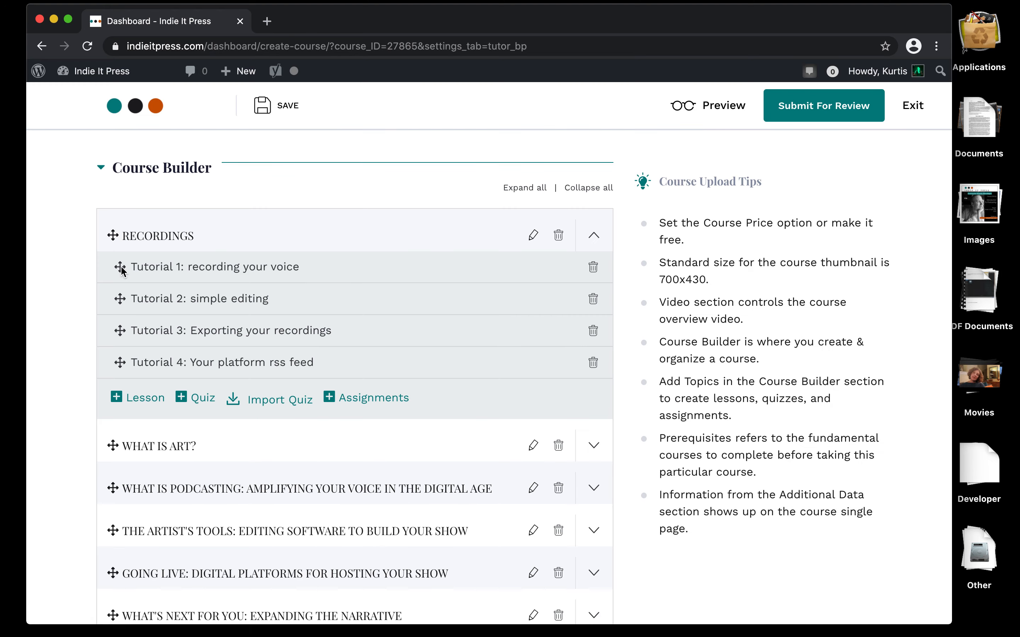
- Collapse the RECORDINGS topic and look over the remaining course topics, the Instructors section and the Additional Data section
left_click(603, 235)
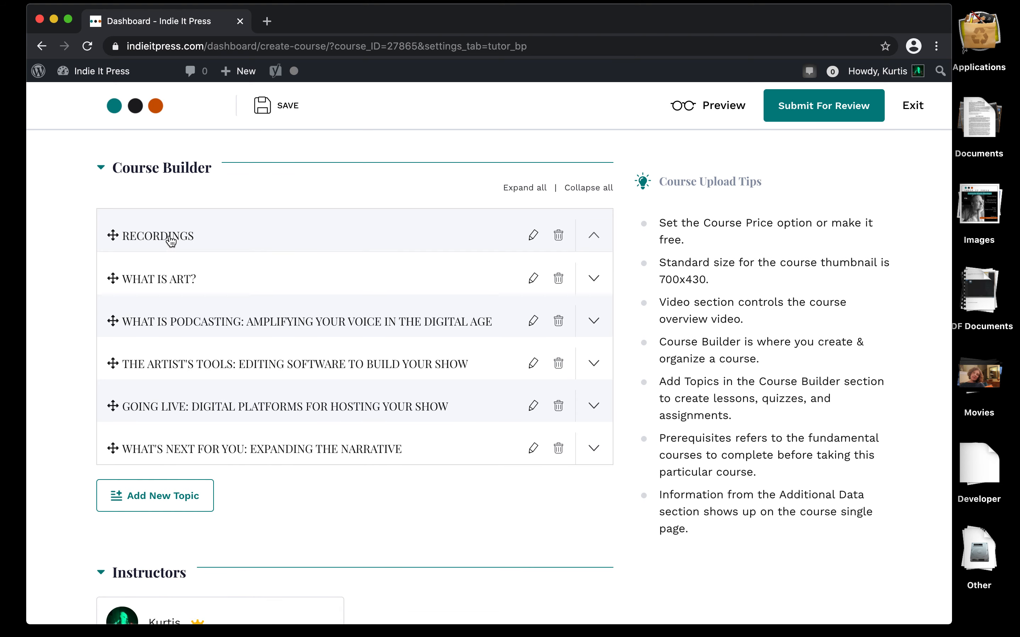
left_click(171, 240)
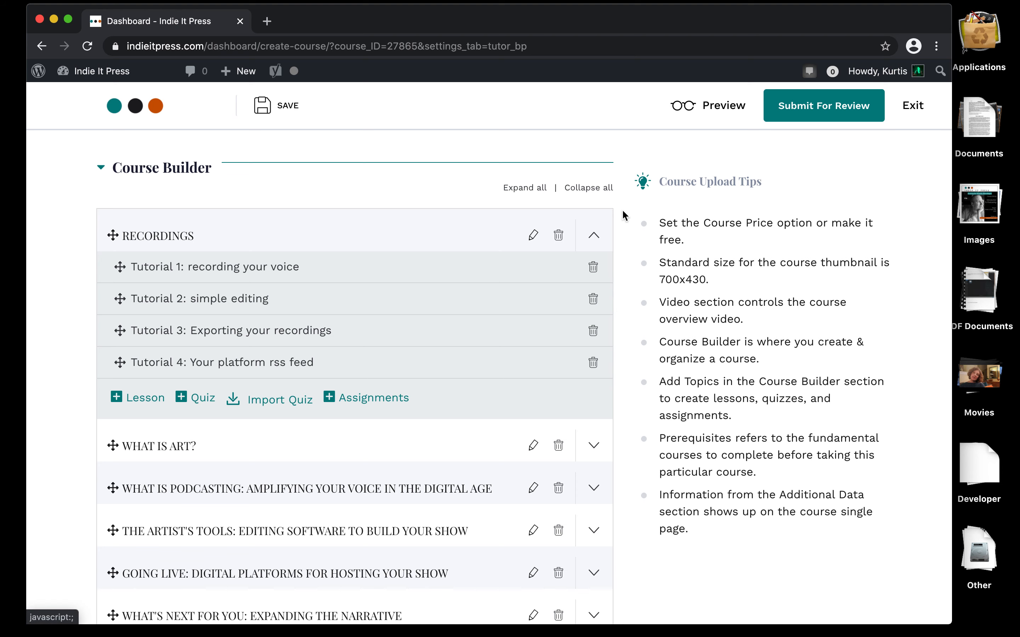
left_click(592, 236)
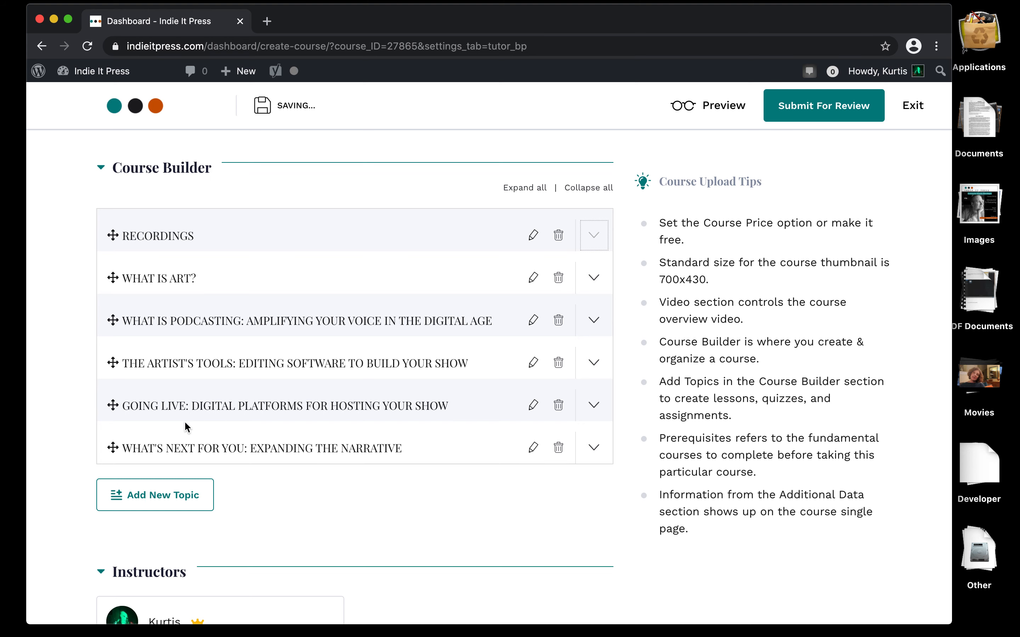
scroll(185, 423, "down", 7)
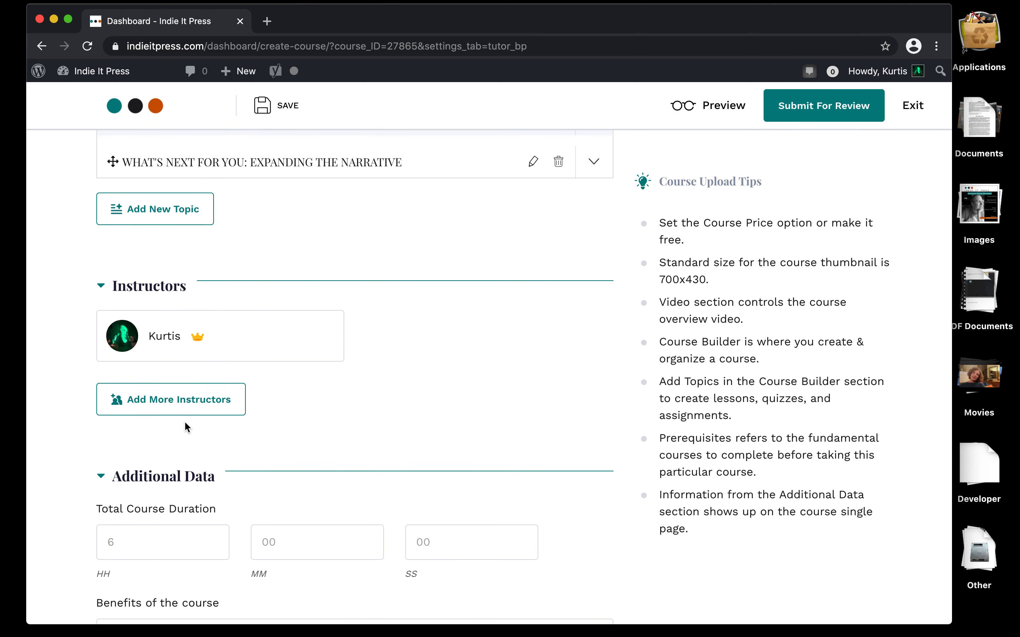
scroll(184, 421, "up", 10)
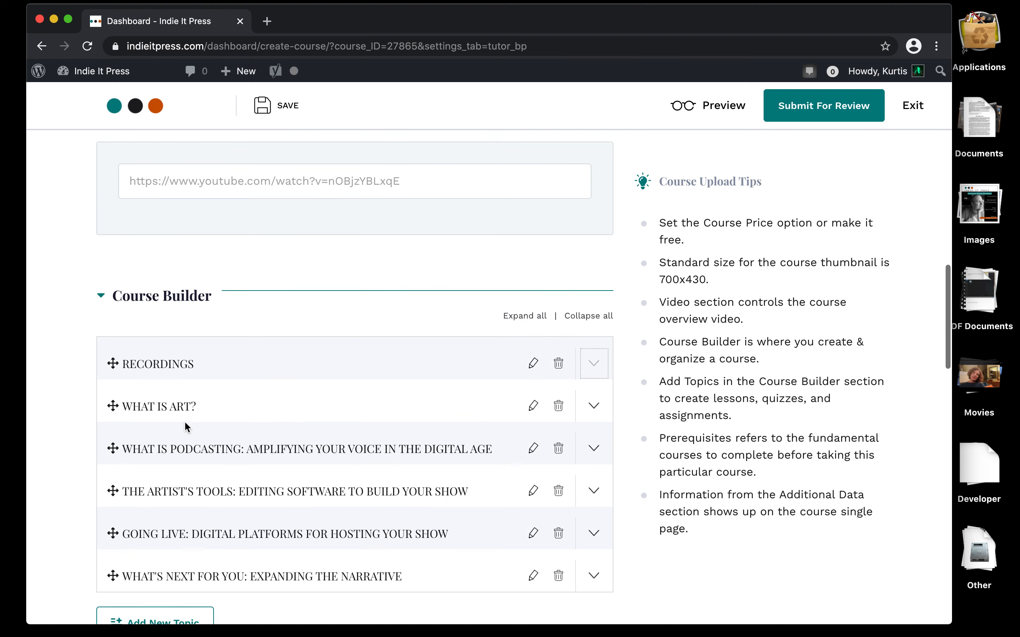
scroll(185, 426, "down", 2)
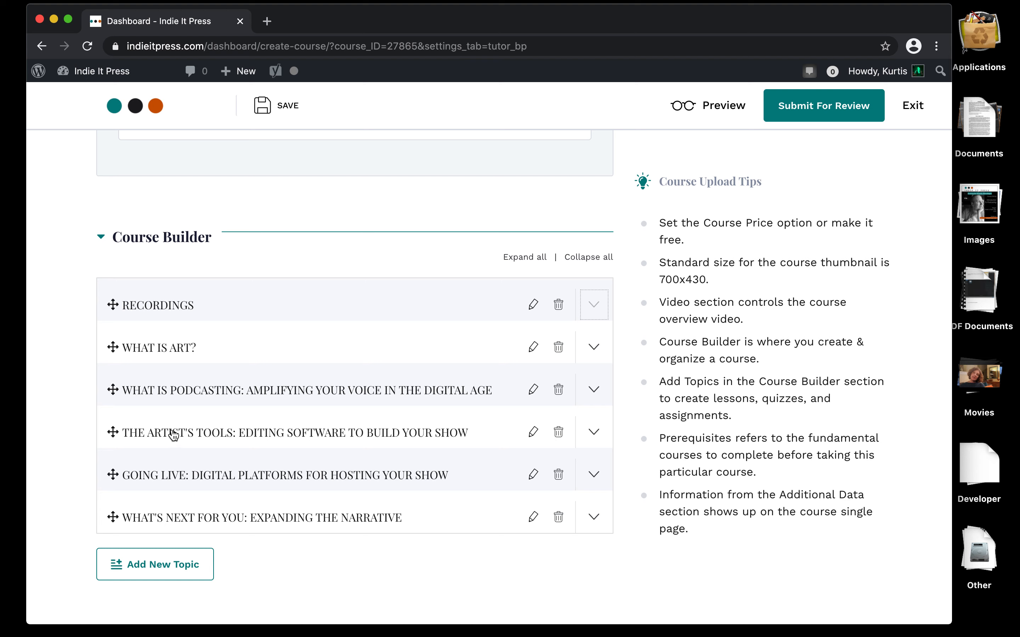
- Enable Course Preview for the lesson A little history on the origin of podcasting in the What Is Podcasting topic and update the lesson
left_click(188, 394)
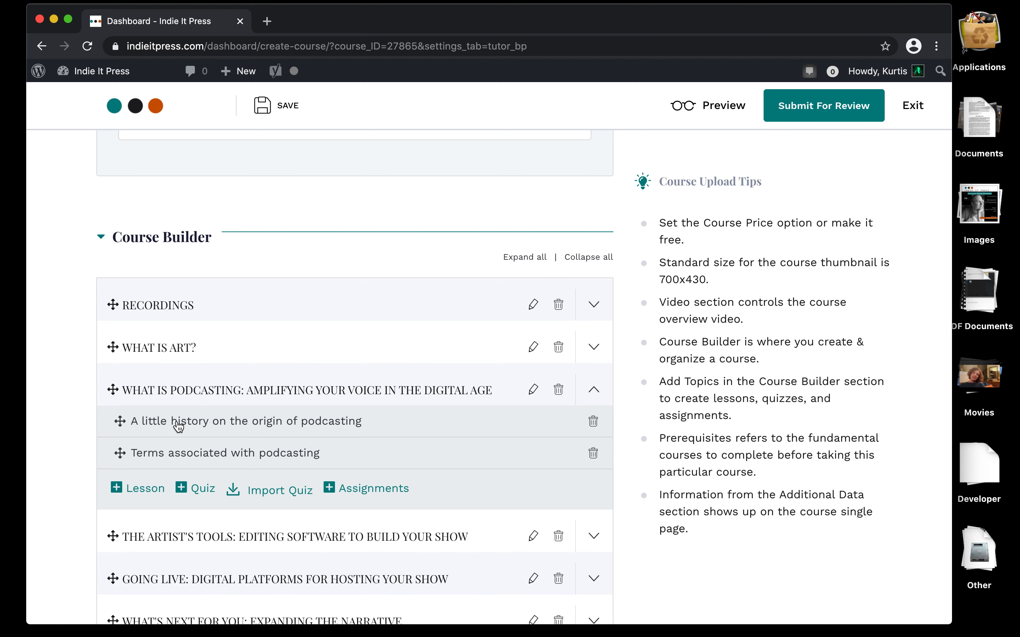
left_click(177, 423)
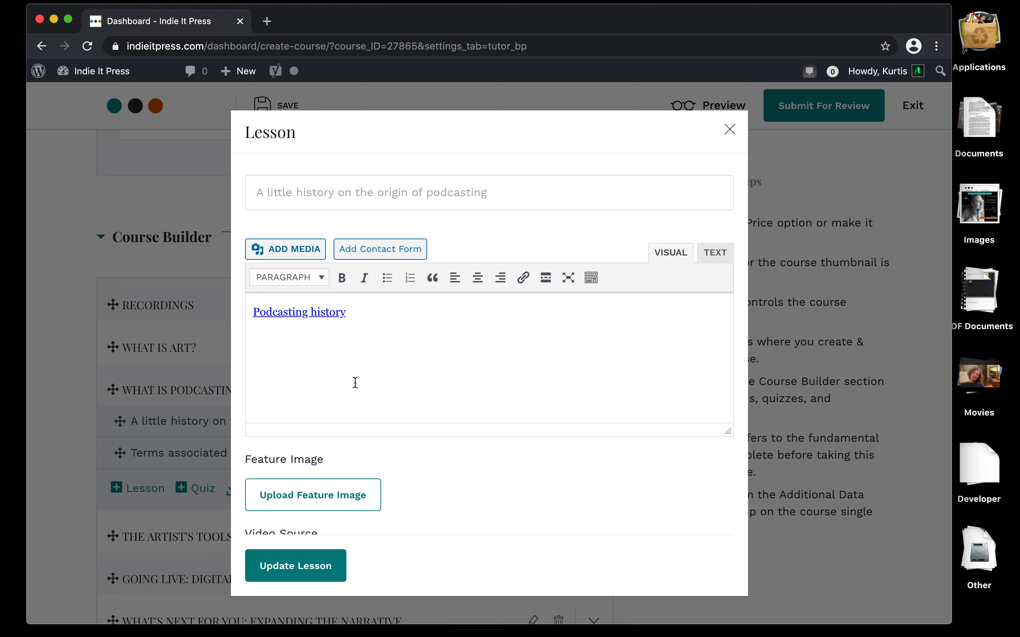
scroll(355, 382, "down", 8)
left_click(250, 477)
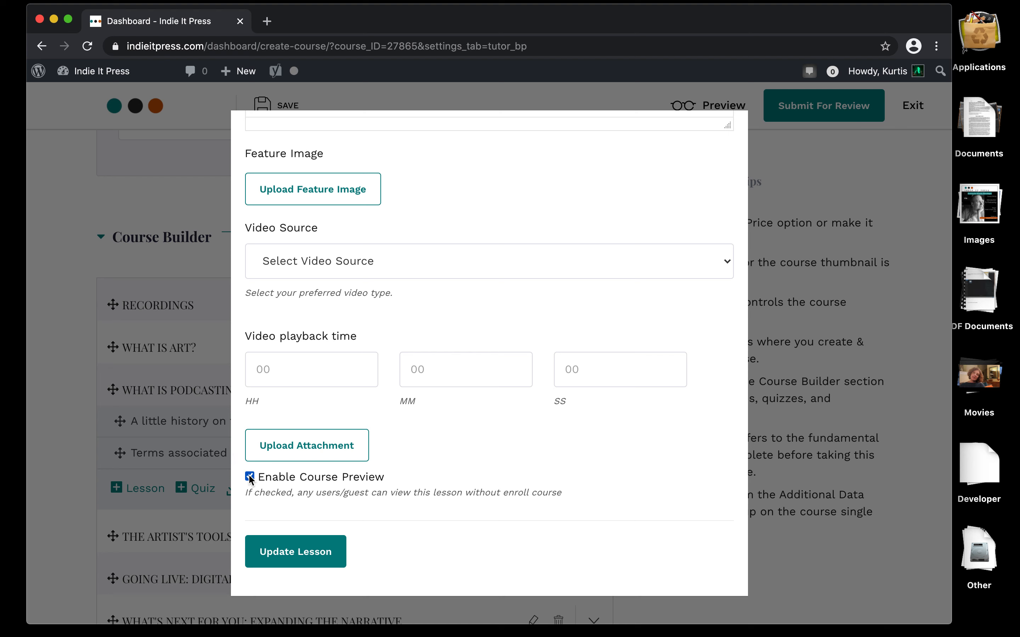
left_click(285, 551)
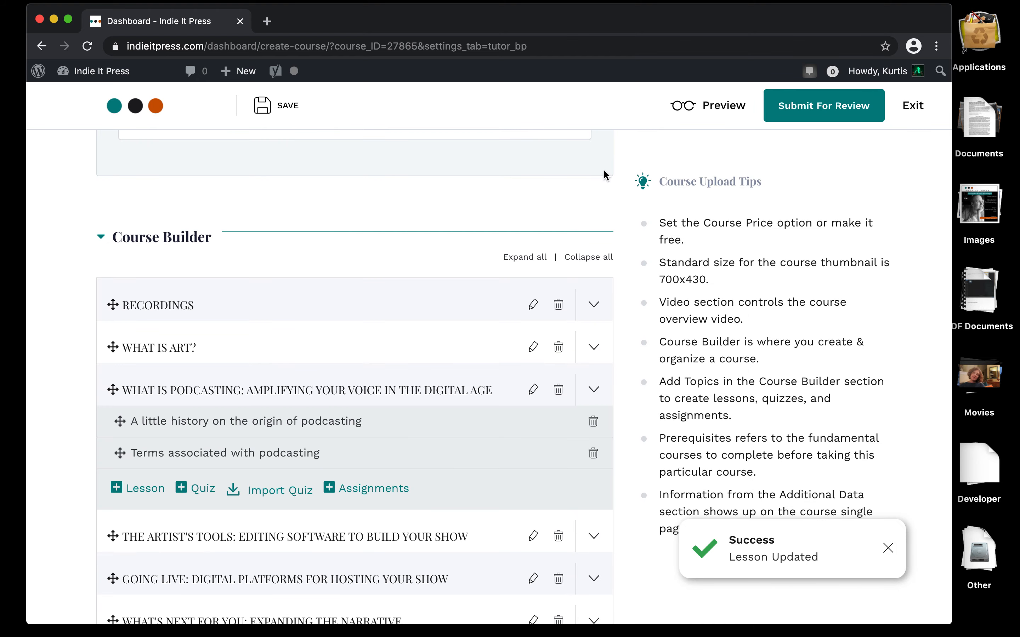
- Preview the Intro to Podcasting course page and review its description, intro video, price, learning outcomes, tags and target audience
left_click(726, 109)
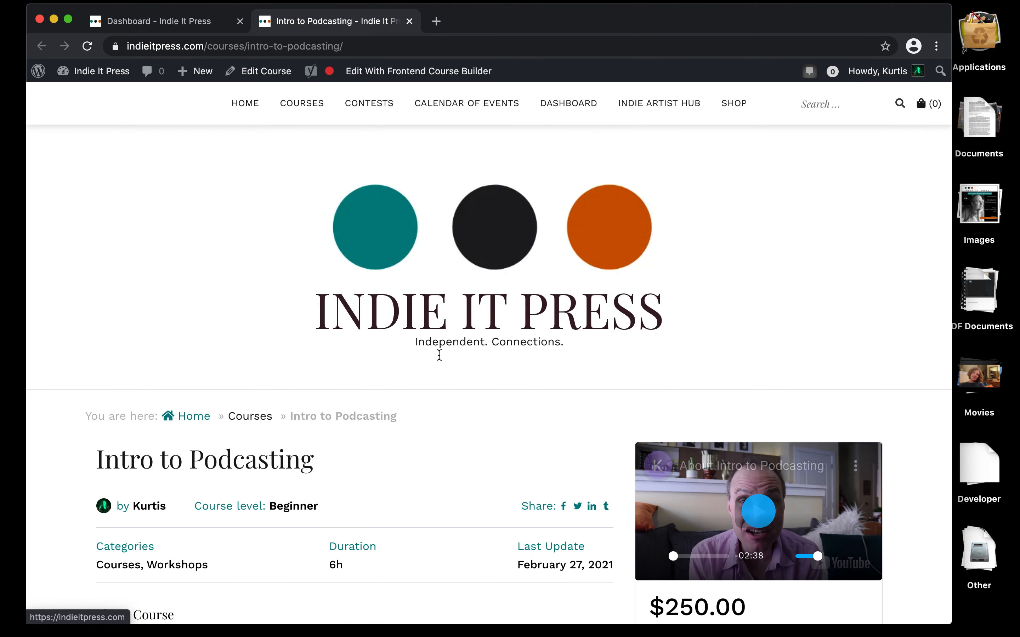
scroll(430, 411, "down", 5)
scroll(430, 407, "down", 3)
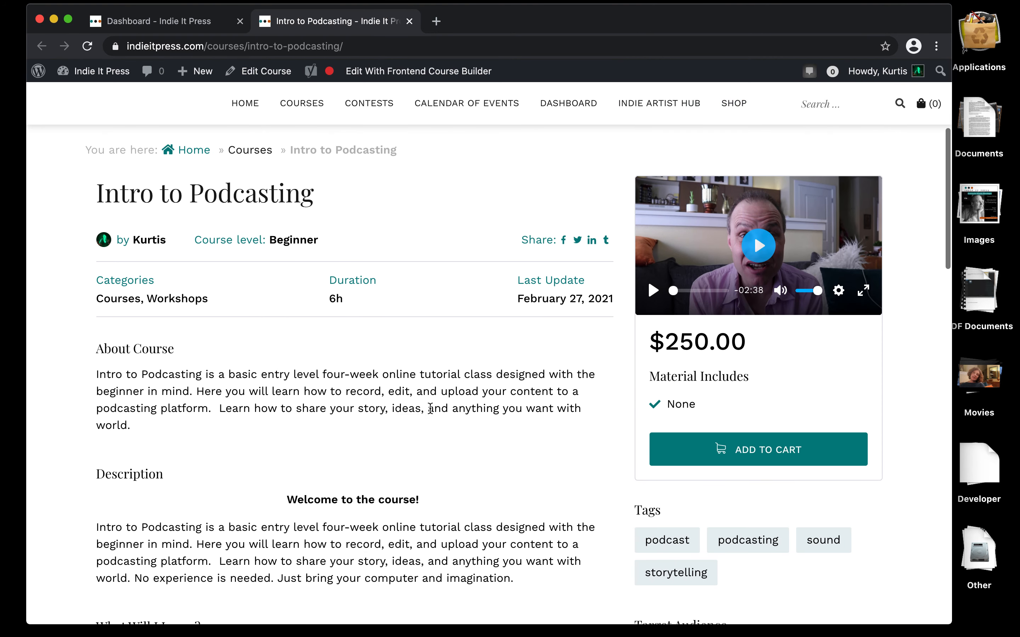
scroll(430, 408, "down", 1)
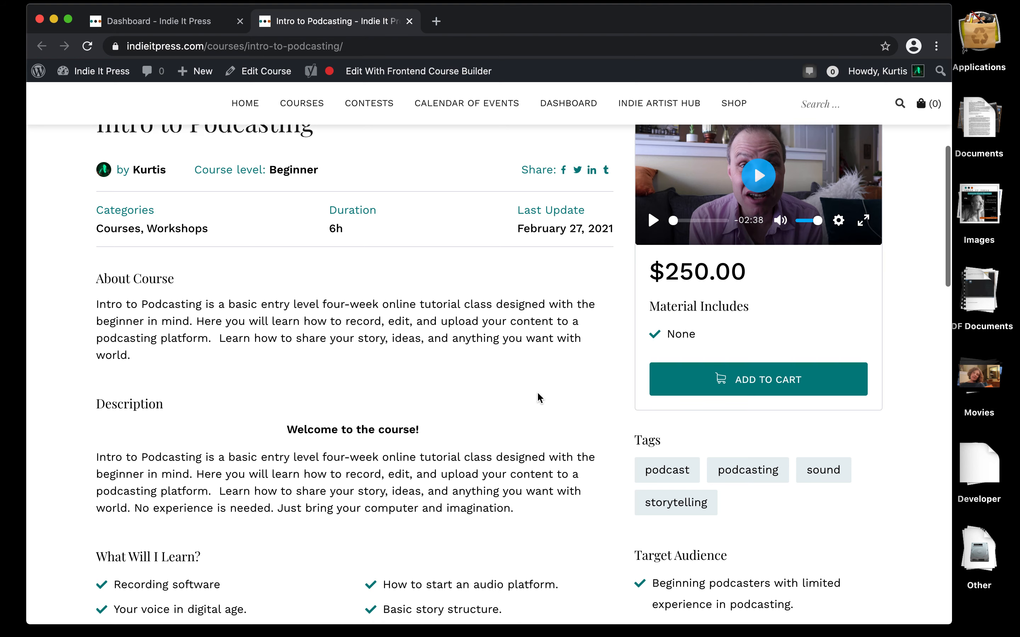
scroll(538, 396, "down", 5)
scroll(538, 393, "down", 4)
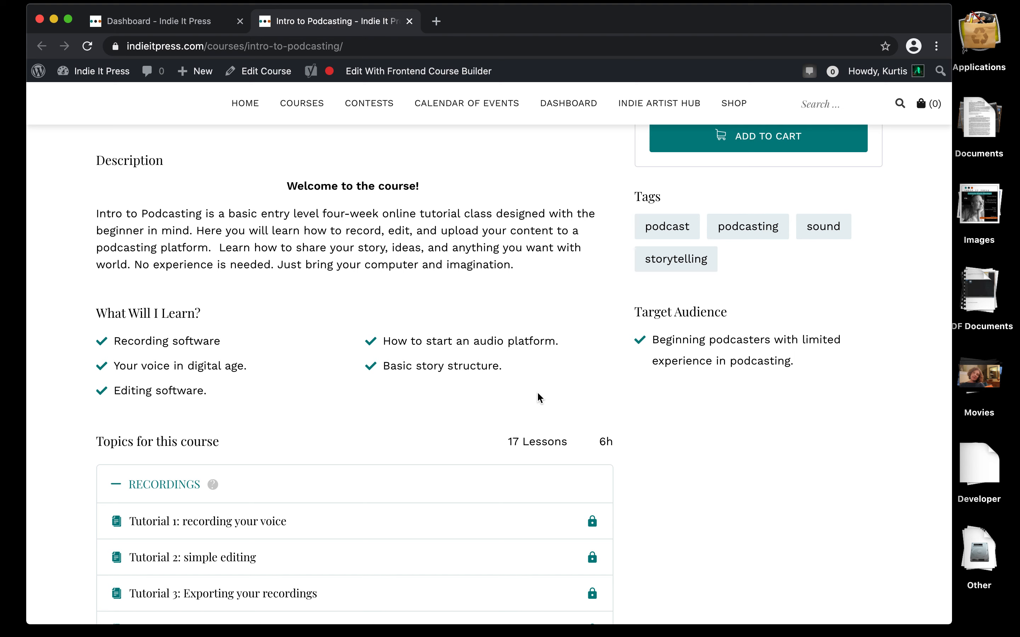
scroll(539, 397, "down", 1)
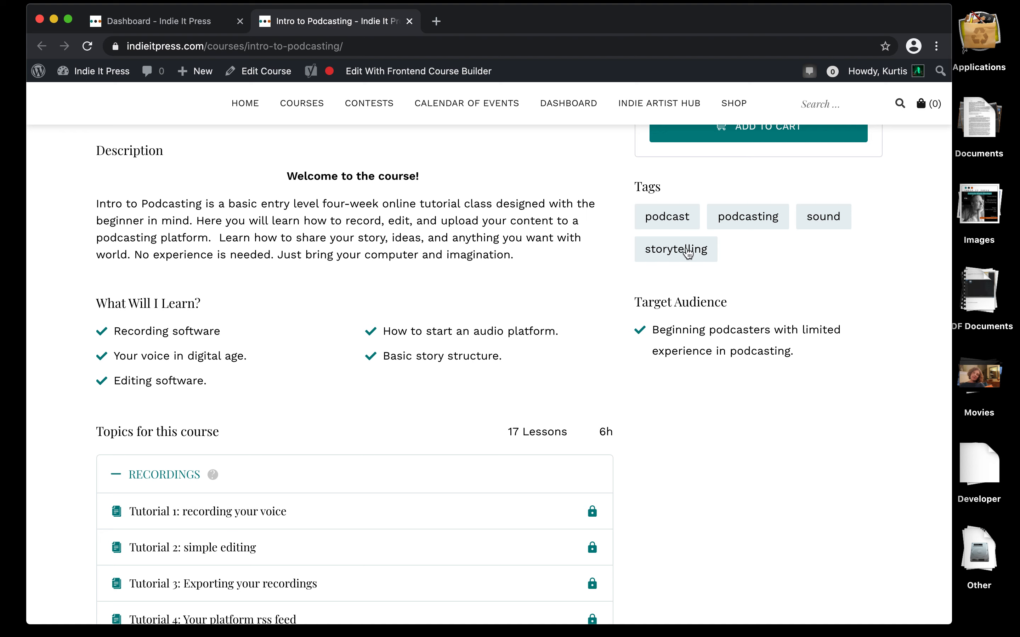
- Review the topics list on the course preview page and collapse the RECORDINGS topic
mouse_move(658, 104)
scroll(424, 431, "down", 5)
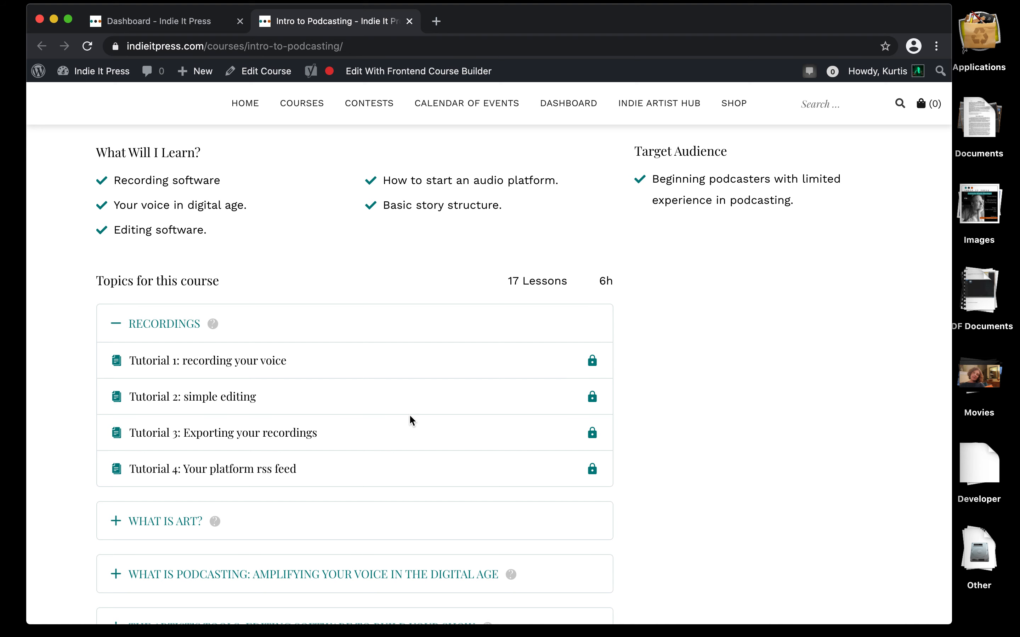
scroll(411, 420, "down", 3)
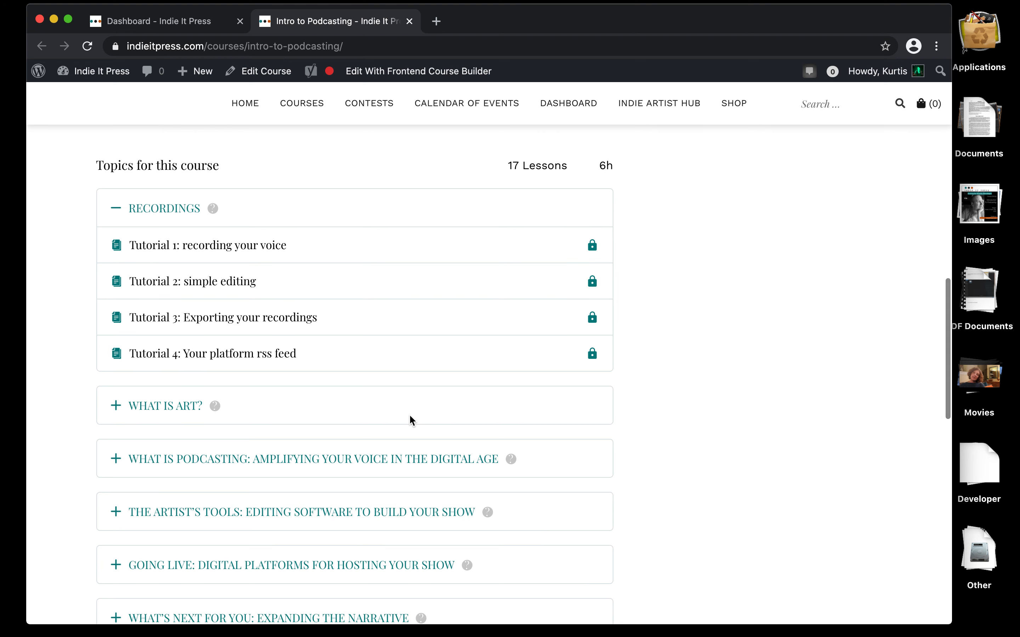
left_click(118, 210)
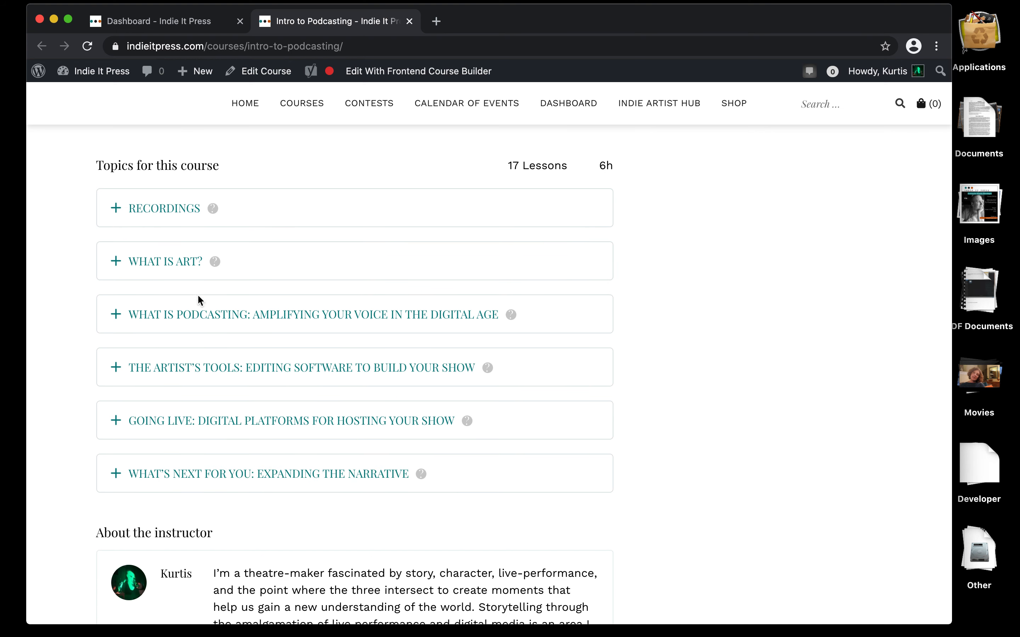
- Check the lessons under The Artist's Tools, then open A little history on the origin of podcasting from the What Is Podcasting topic
left_click(244, 370)
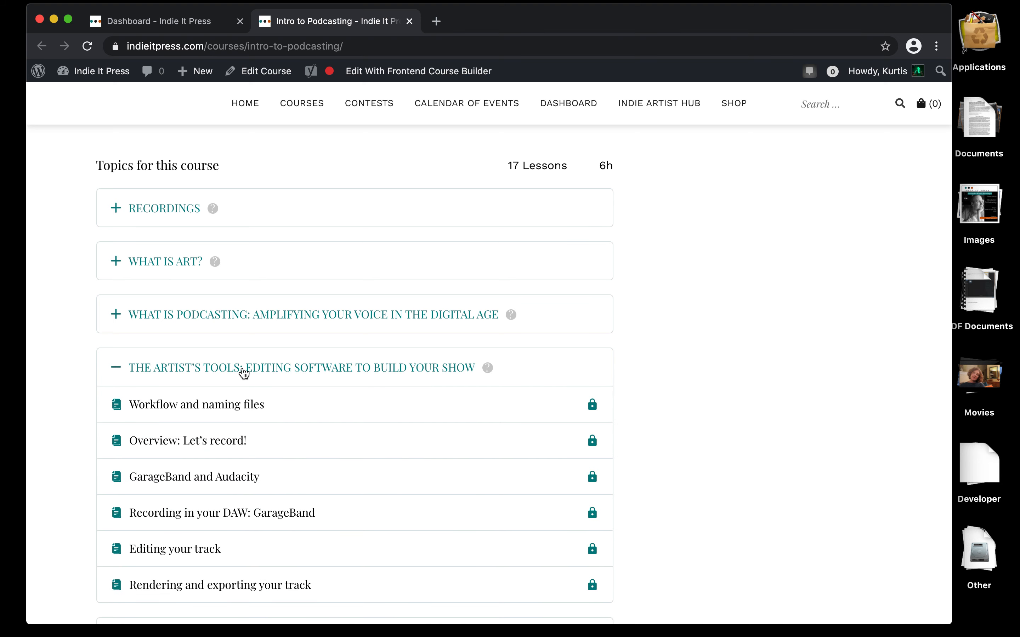
left_click(244, 373)
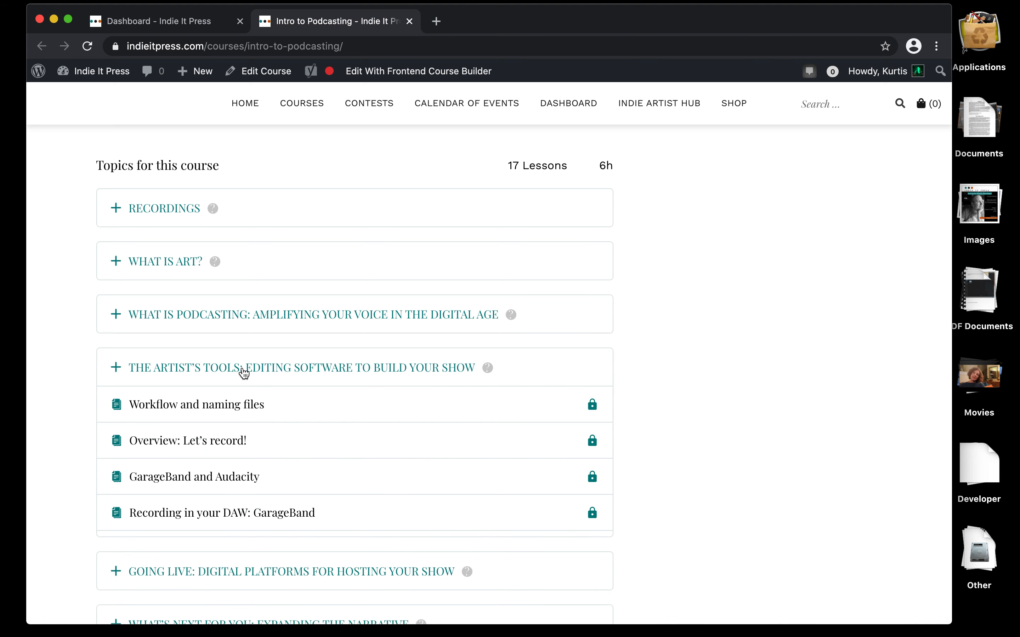
left_click(256, 322)
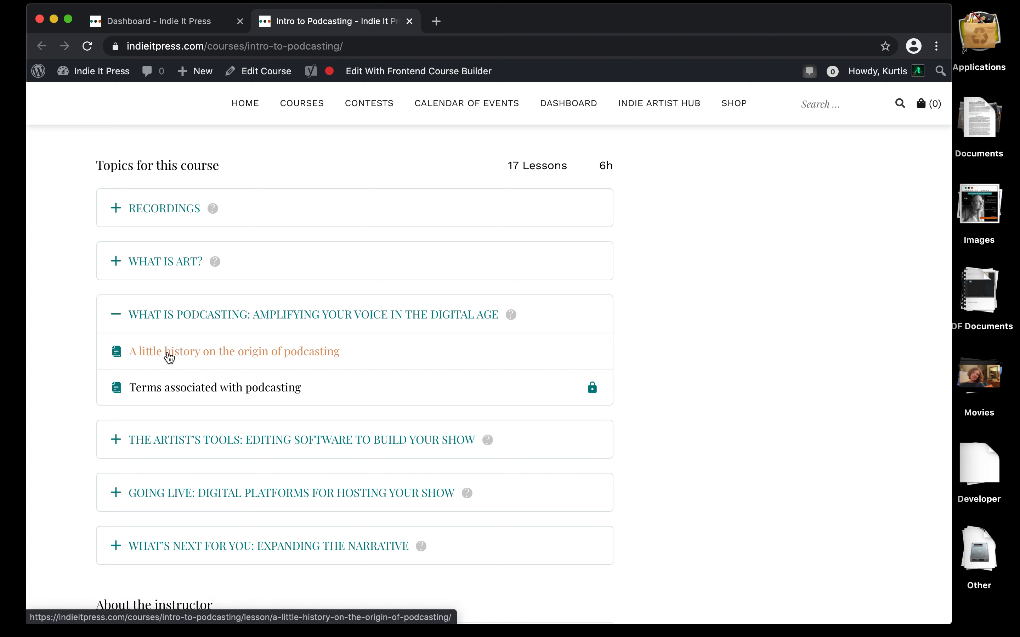
left_click(169, 358)
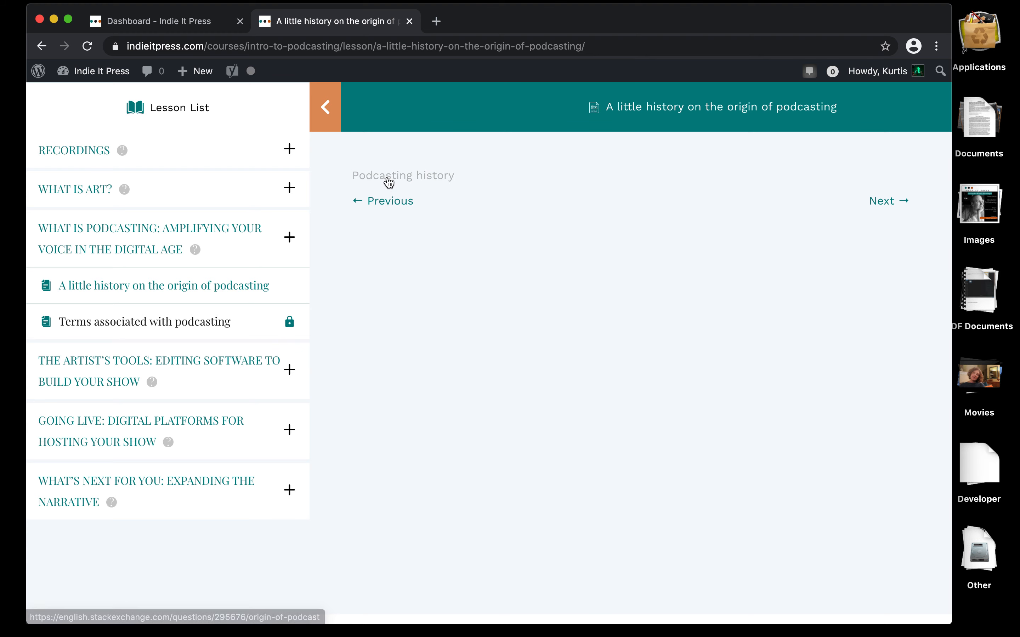
- Open the lesson's Podcasting history link, skim the Origin of podcast page on Stack Exchange, and close it
left_click(388, 181)
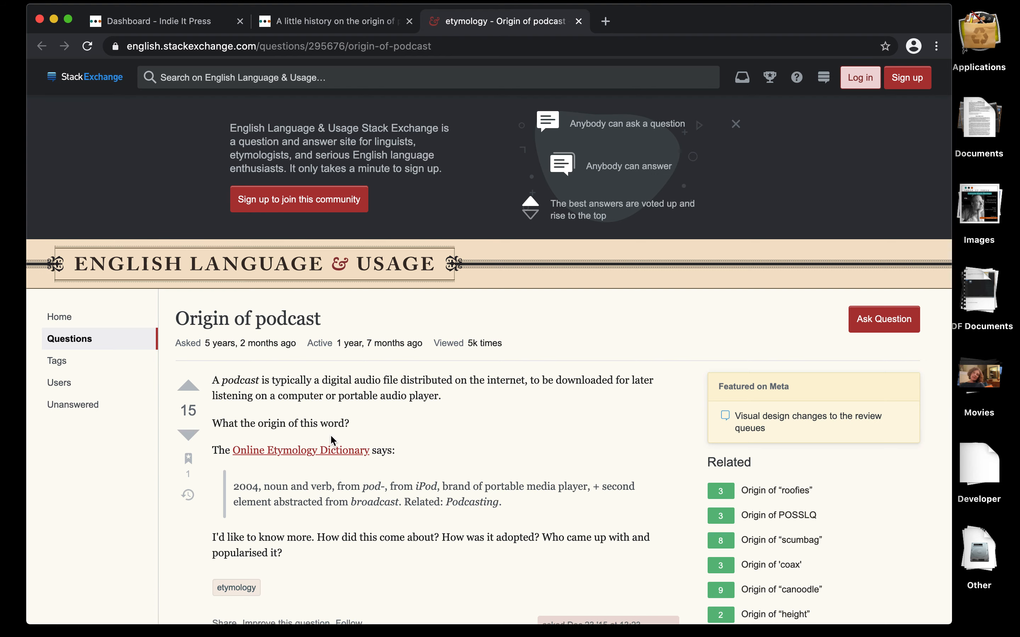
scroll(330, 434, "down", 5)
scroll(331, 436, "down", 2)
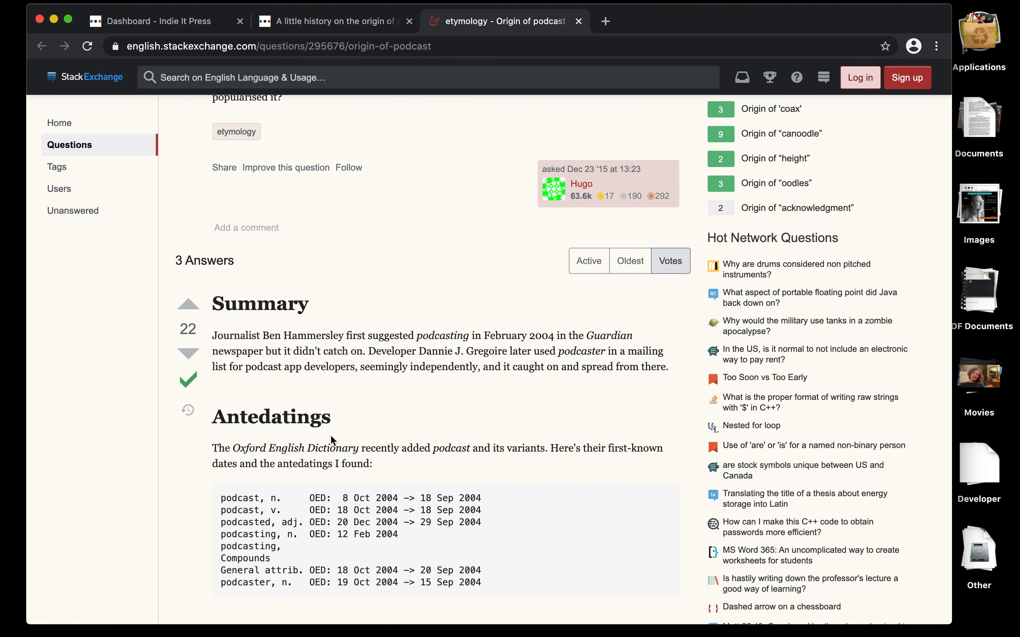
scroll(331, 437, "down", 4)
scroll(331, 435, "down", 5)
scroll(202, 239, "up", 20)
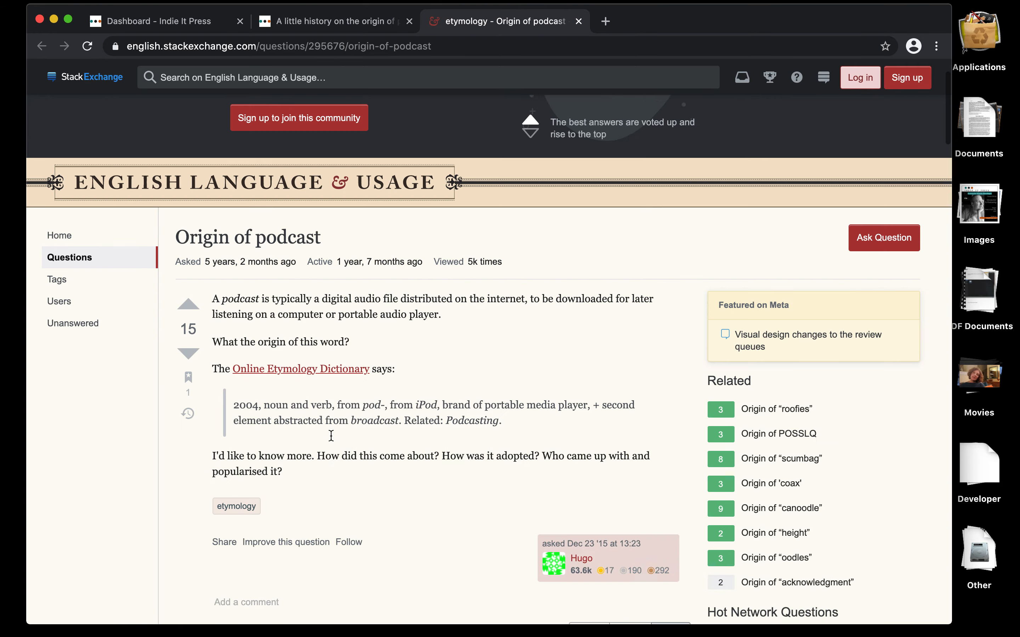
left_click(330, 23)
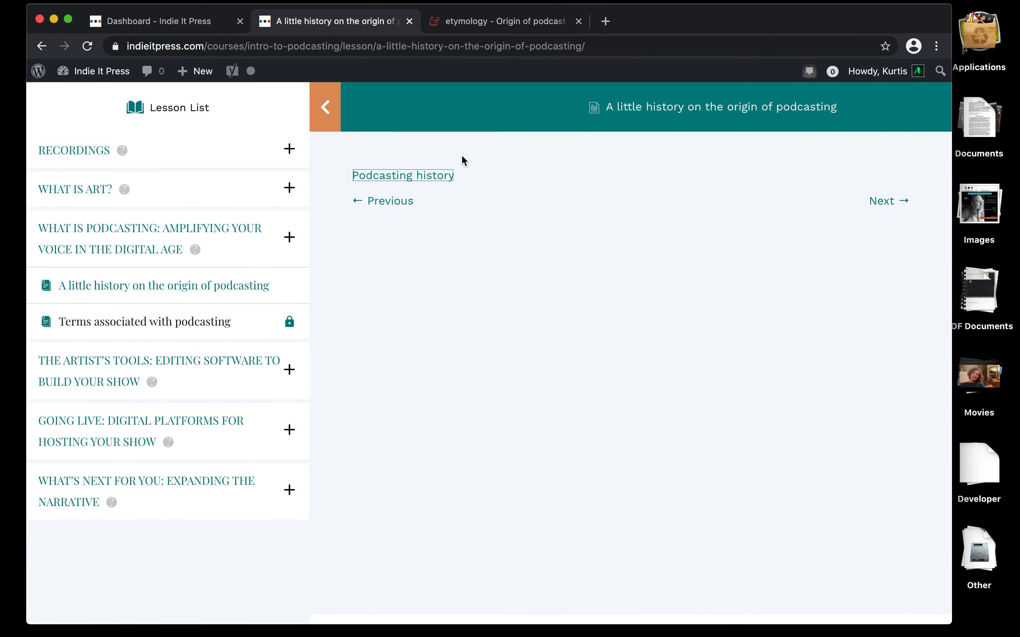
left_click(494, 23)
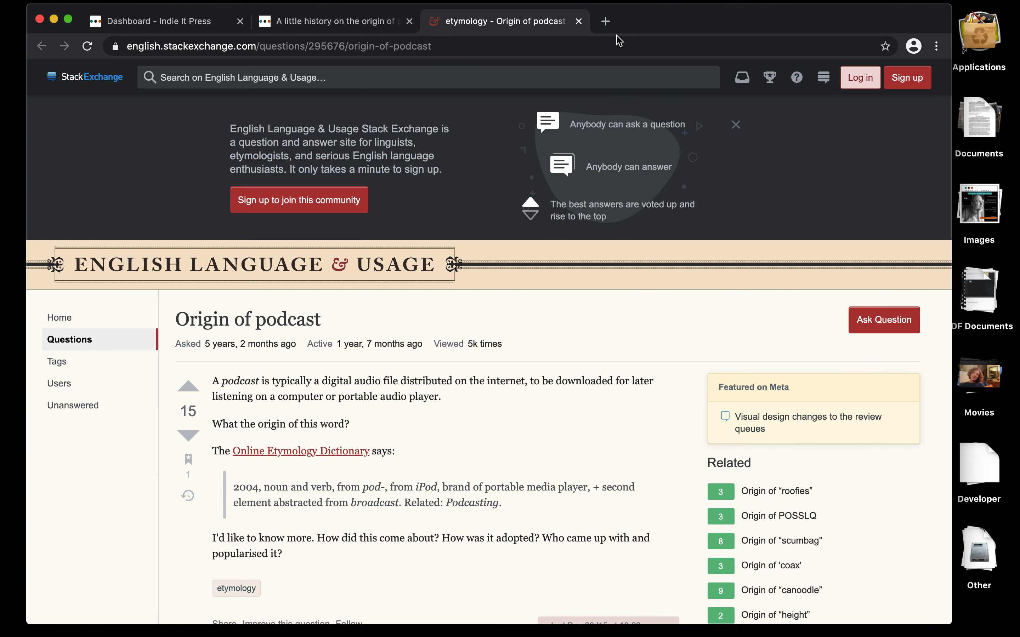
left_click(578, 21)
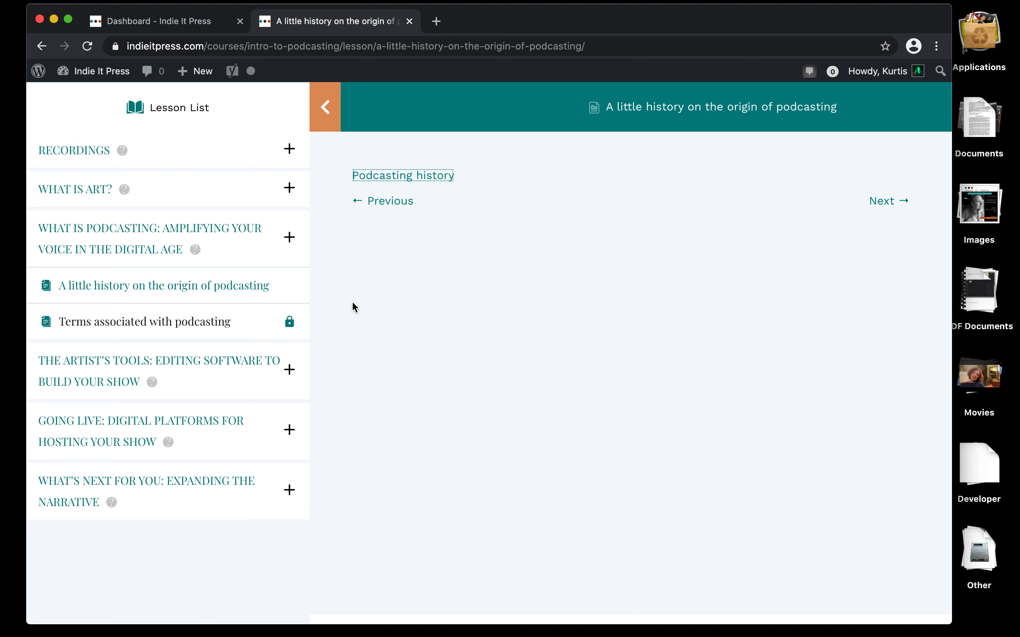
- Go back through the lessons to Two examples that challenge our concept of art and view its linked 'Fountain' by Duchamp page
left_click(383, 208)
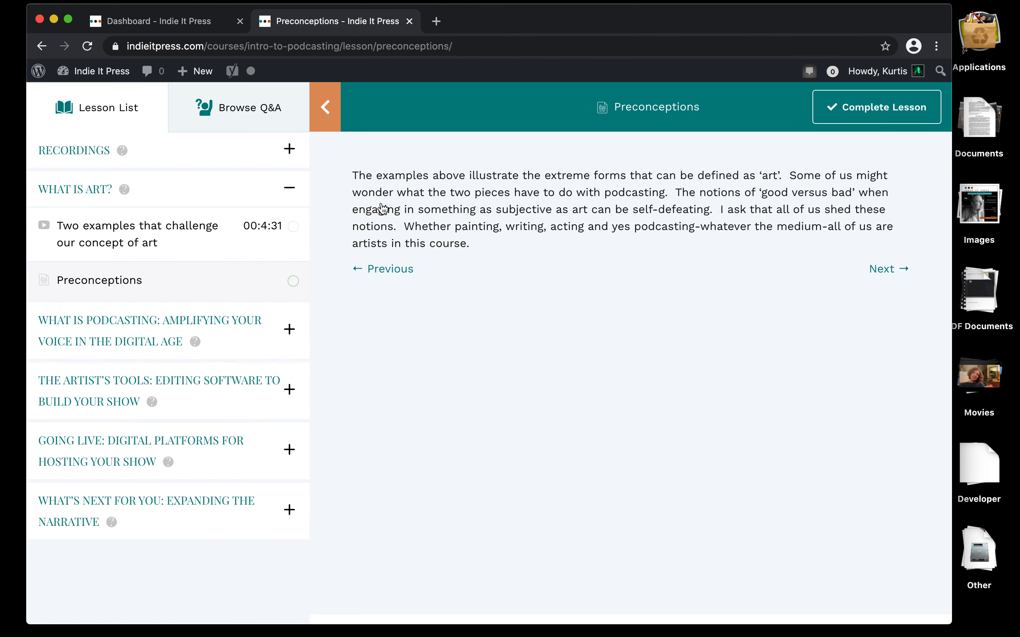
left_click(381, 273)
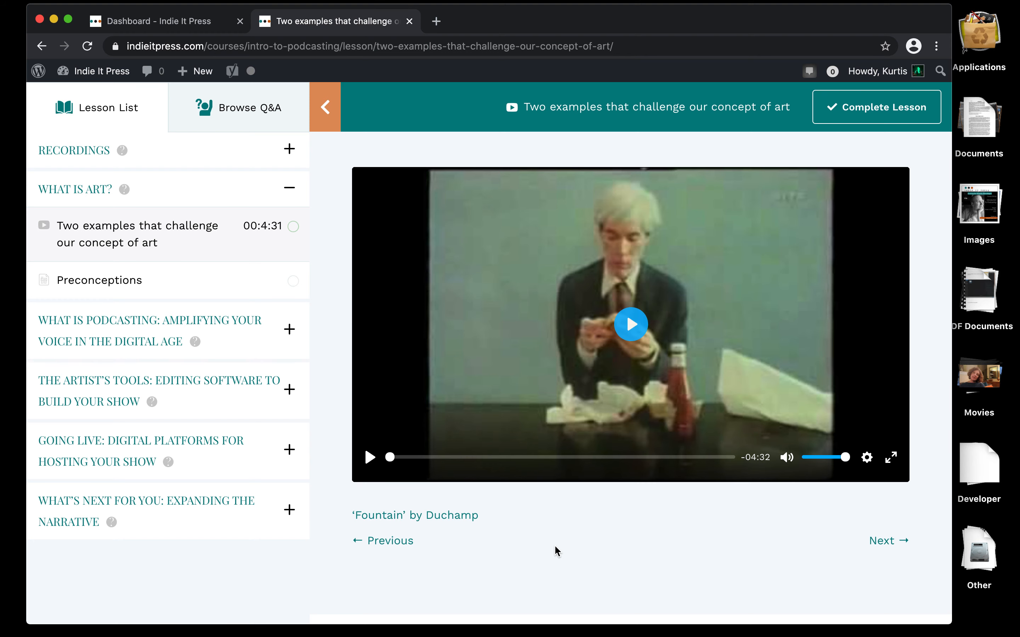
left_click(439, 520)
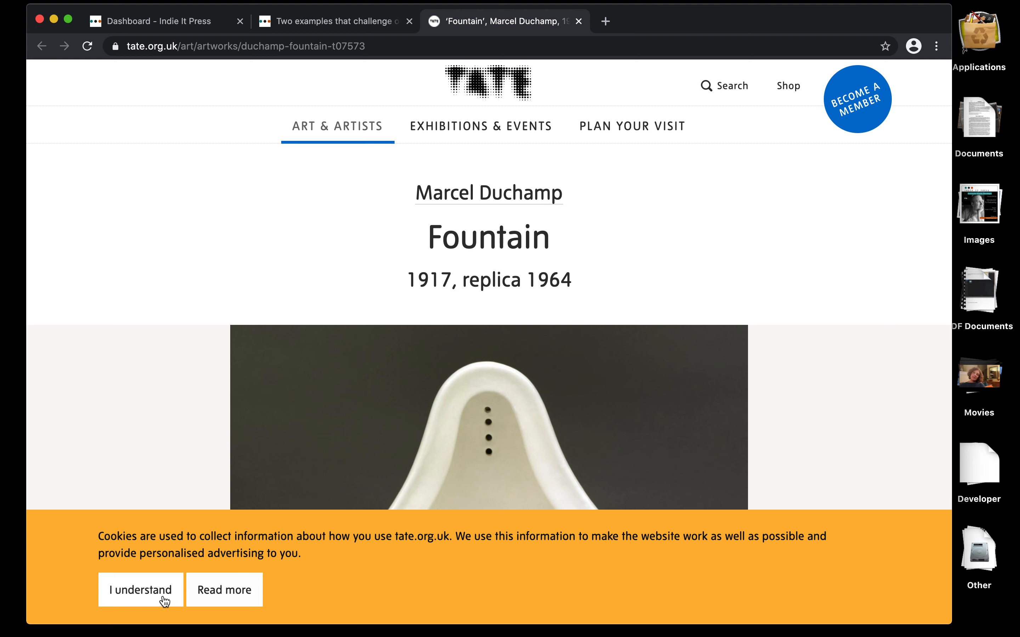
left_click(142, 590)
scroll(290, 463, "down", 6)
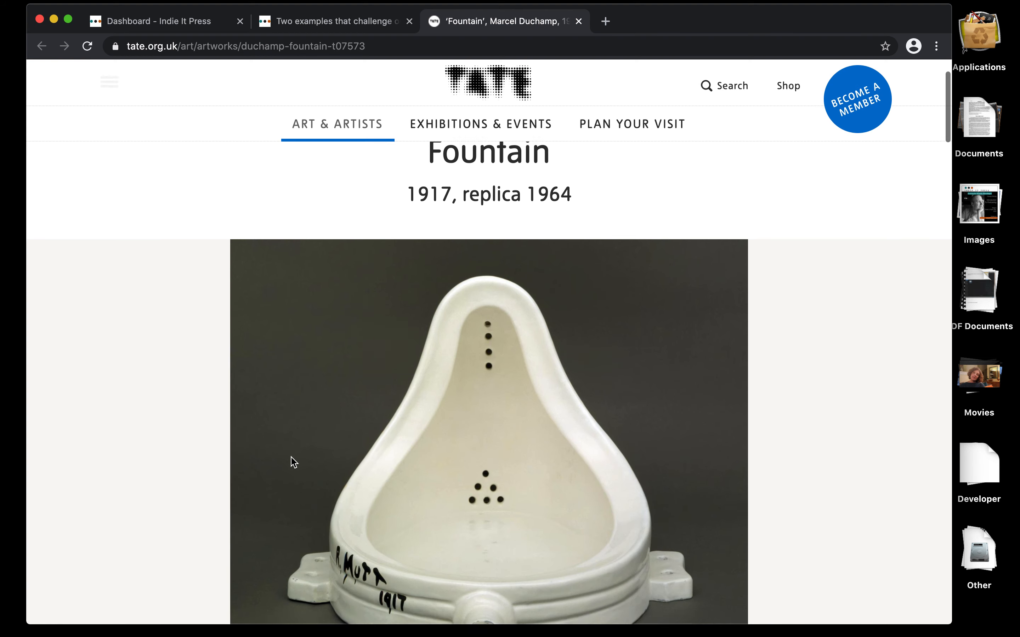
scroll(291, 462, "down", 1)
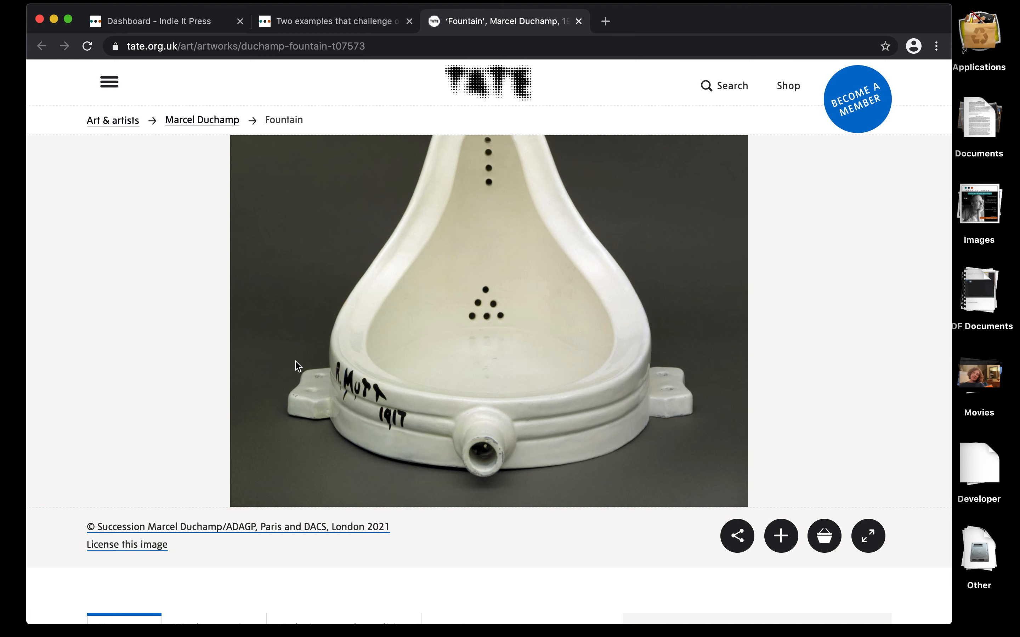
scroll(298, 366, "up", 3)
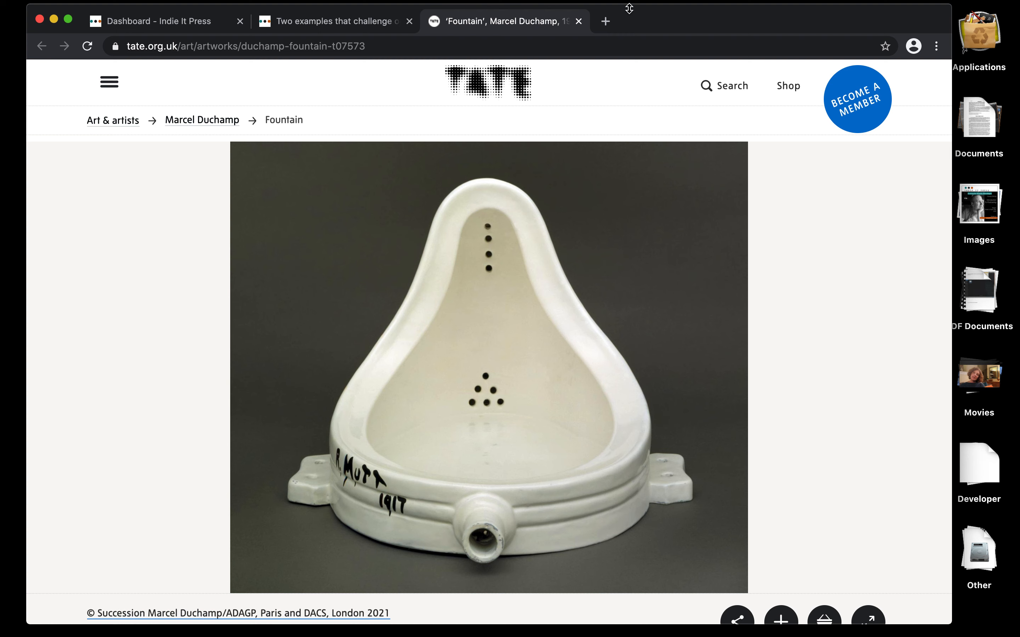
left_click(579, 21)
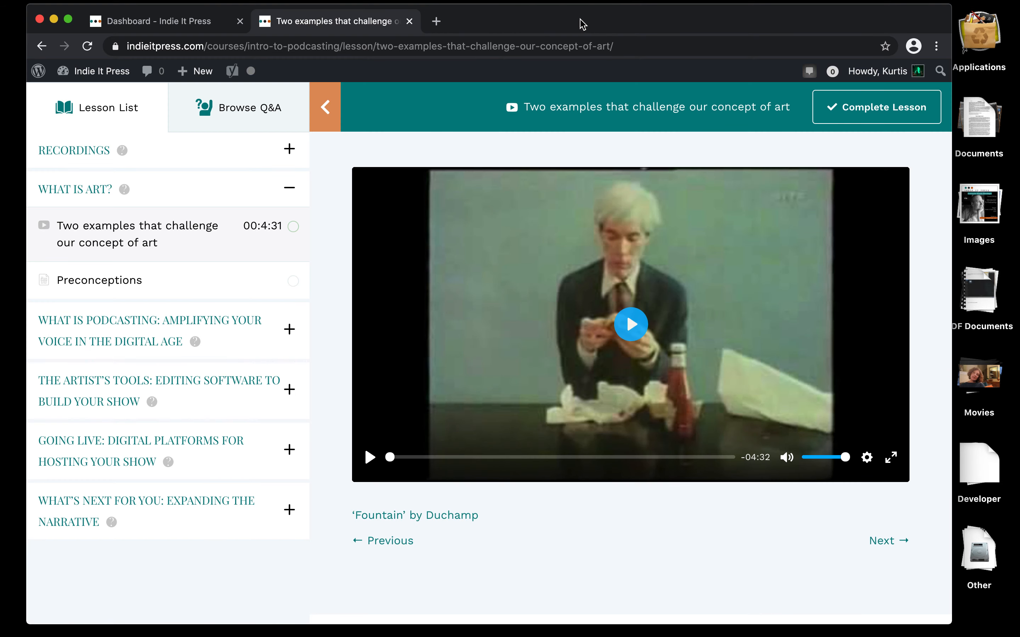
- Play the lesson's video, skip ahead to around the 30-second mark, and pause it
left_click(631, 327)
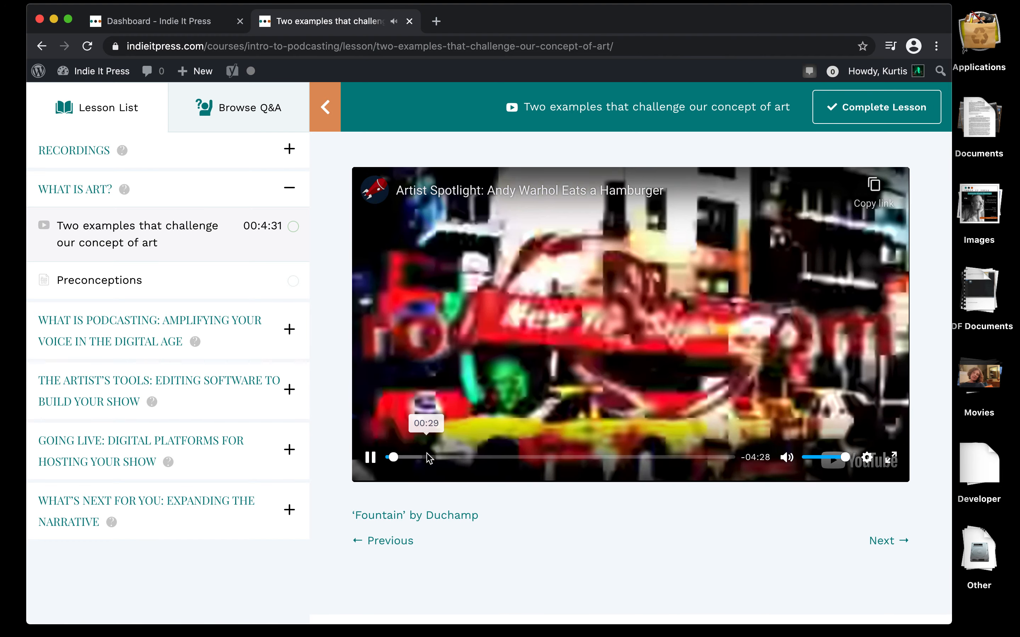
left_click(423, 457)
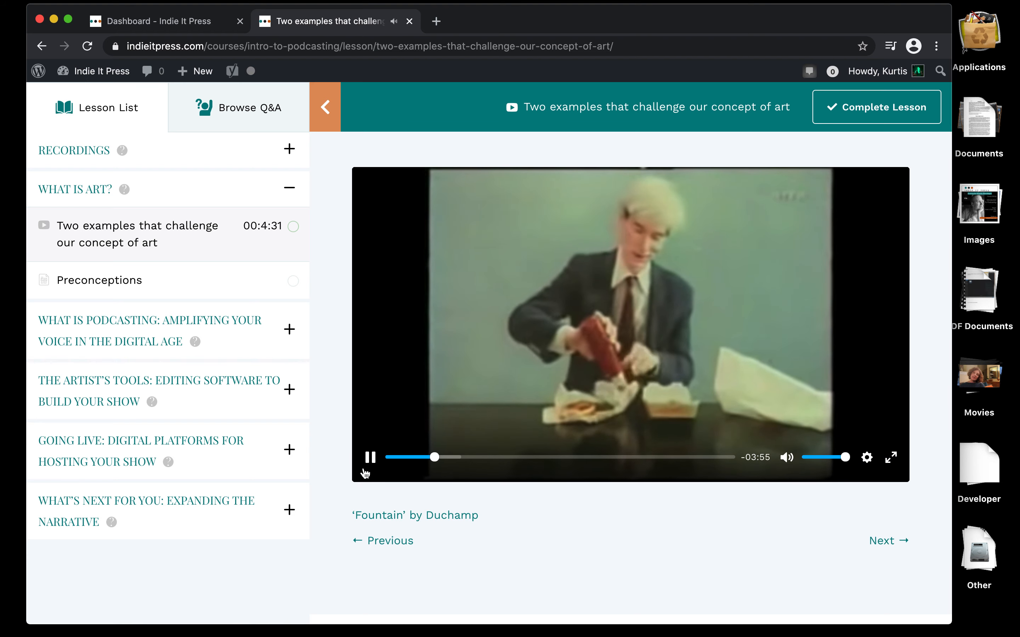
left_click(370, 460)
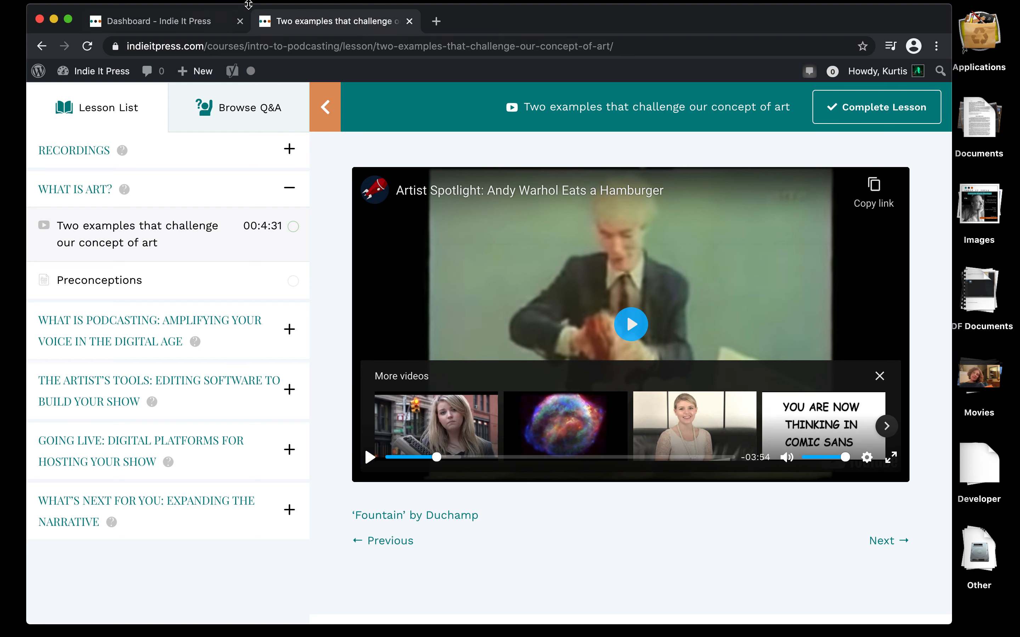
- Return to the Intro to Podcasting course page and close the preview to get back to the course editor
left_click(40, 47)
left_click(40, 47)
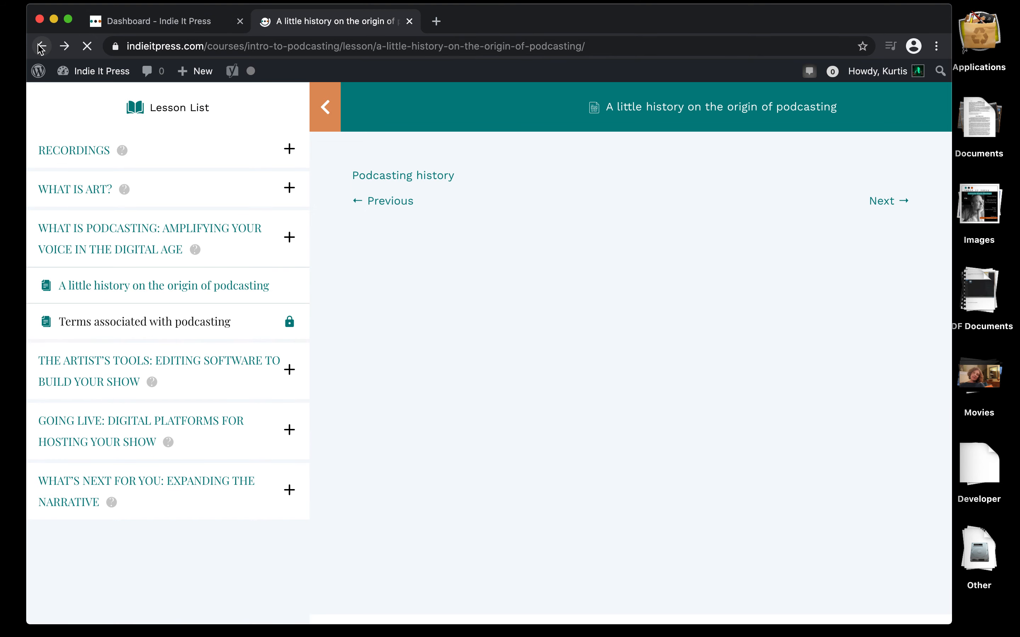
left_click(40, 47)
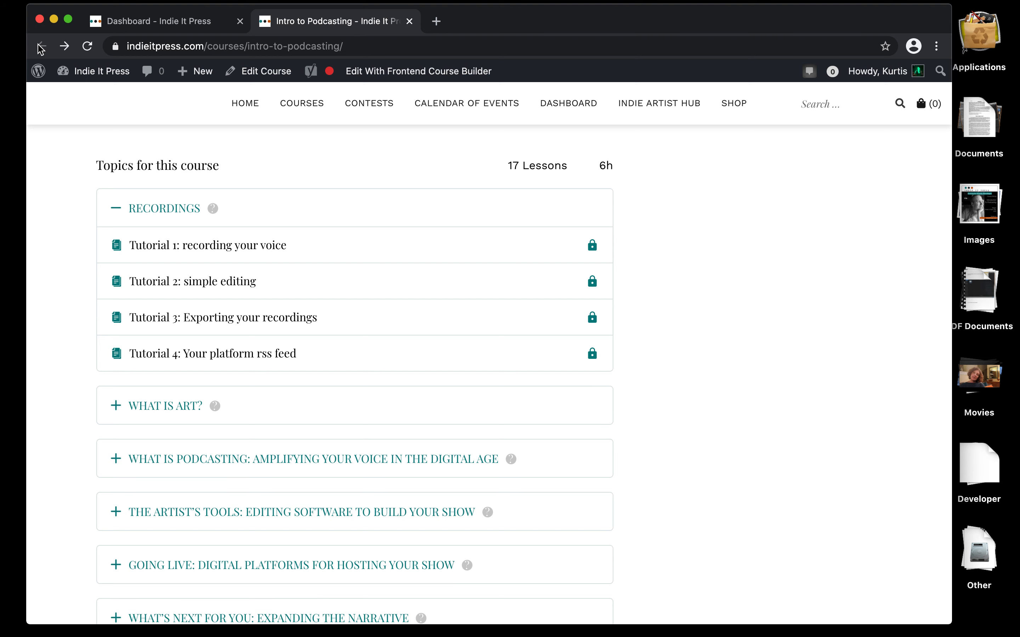
left_click(410, 22)
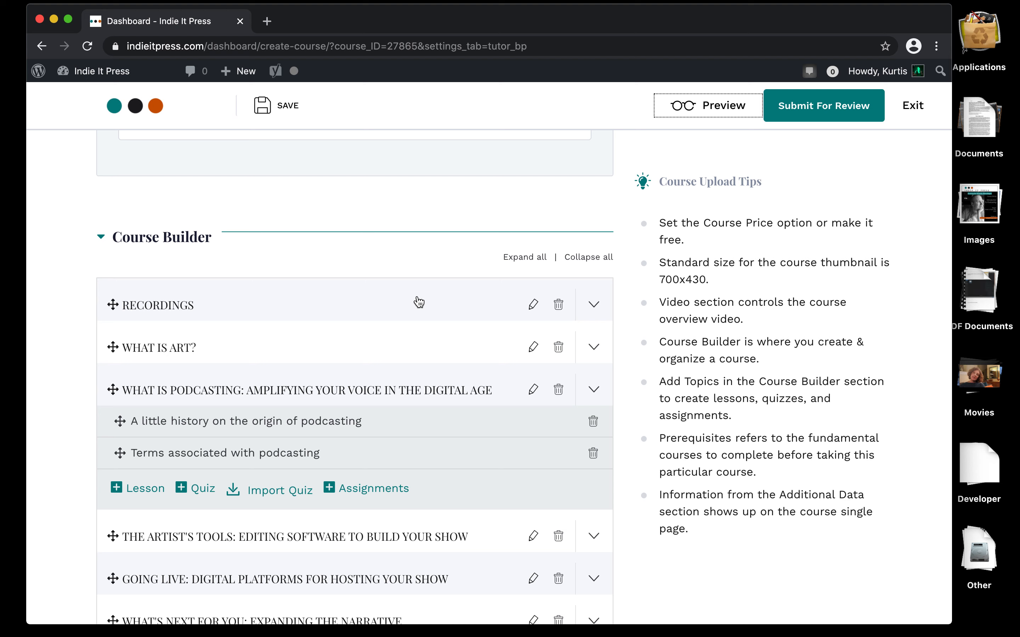
- Turn off Enable Course Preview for the lesson A little history on the origin of podcasting and update the lesson
left_click(321, 422)
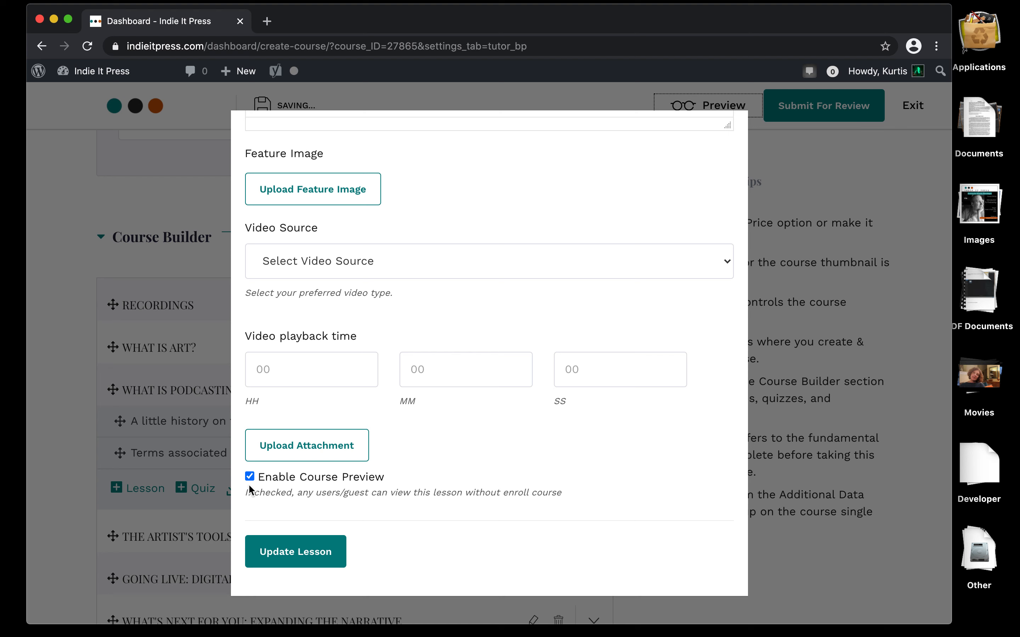
left_click(250, 479)
left_click(291, 557)
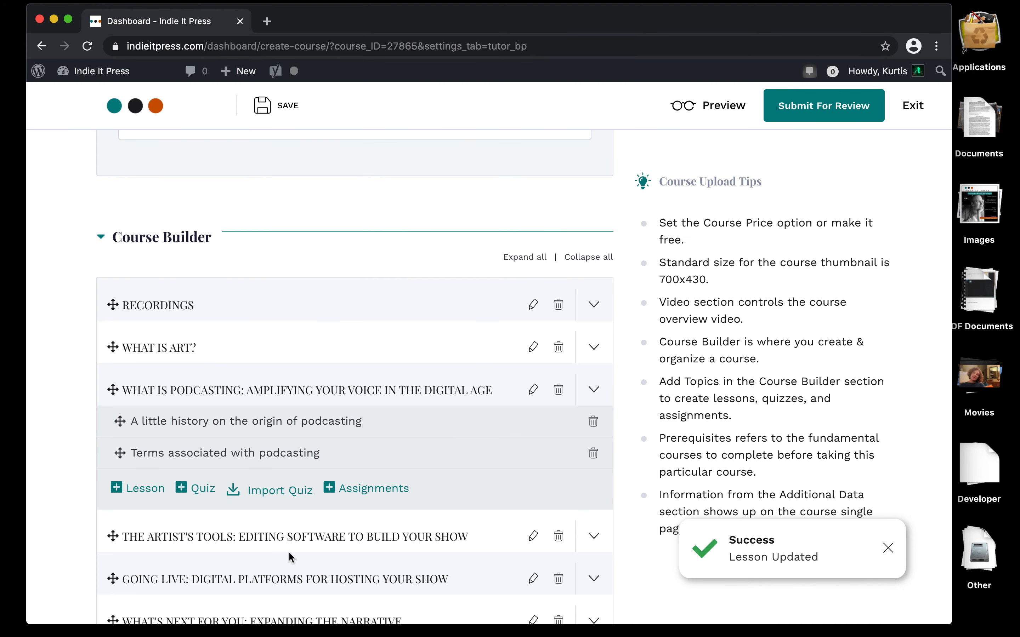
- Collapse the What Is Podcasting topic and check the lessons inside the Going Live topic
left_click(275, 392)
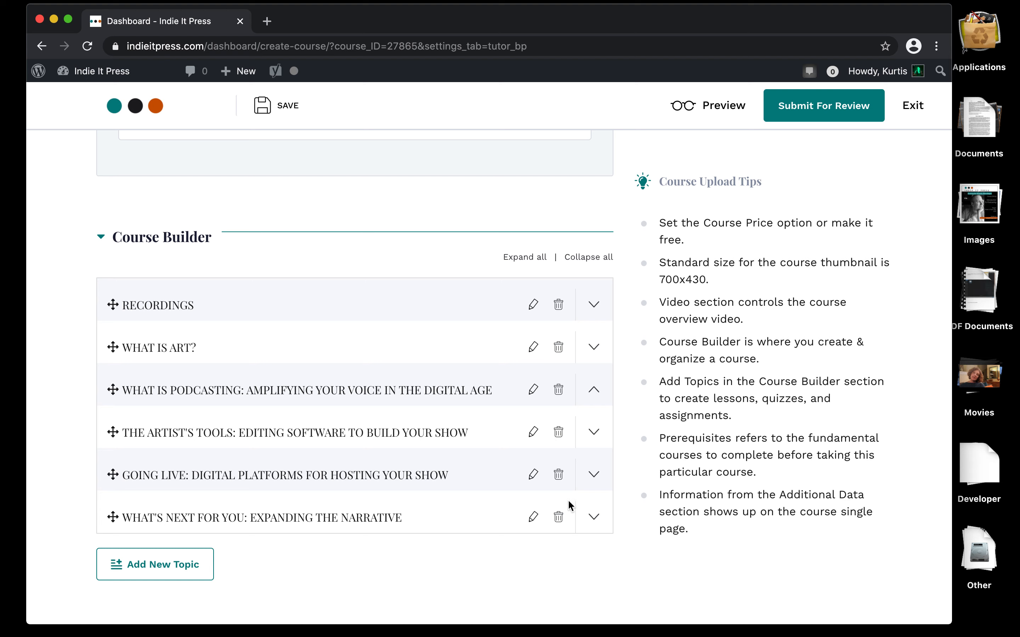
left_click(593, 475)
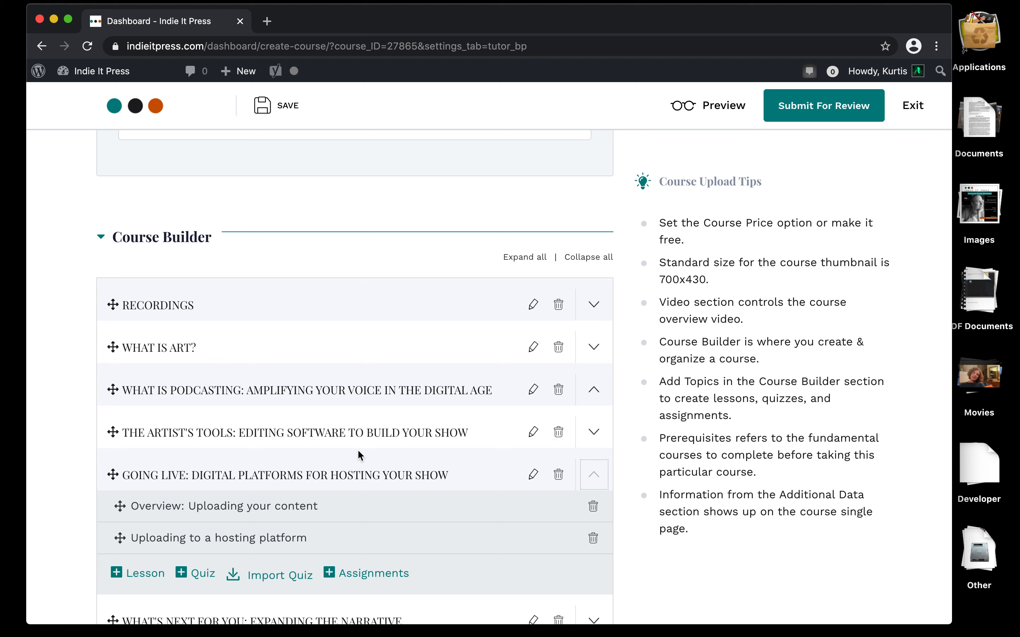
left_click(598, 478)
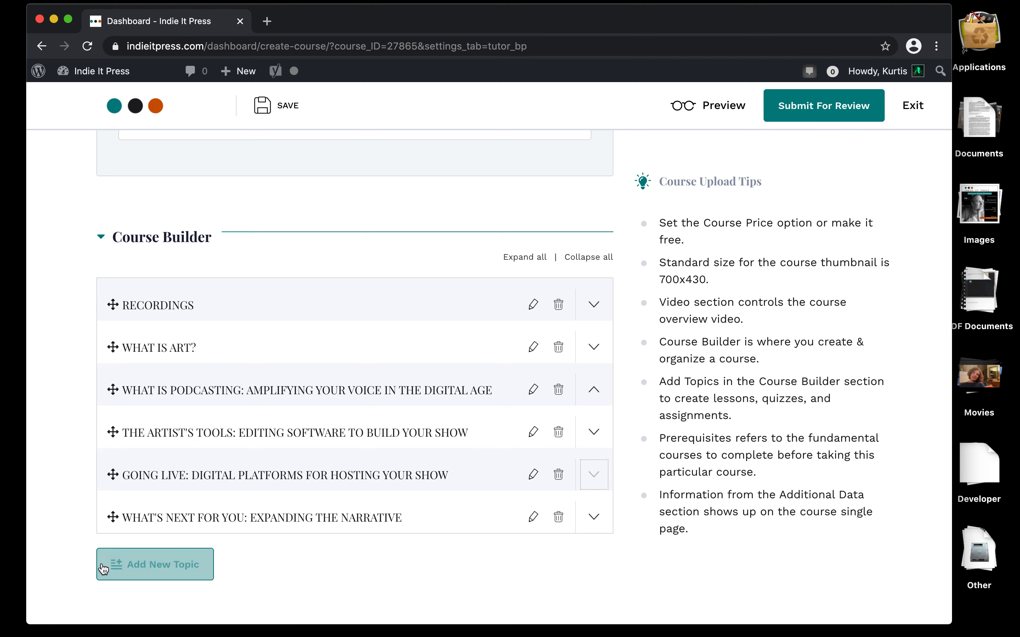
- Start a new topic in the Course Builder with the name "launching the show"
left_click(156, 565)
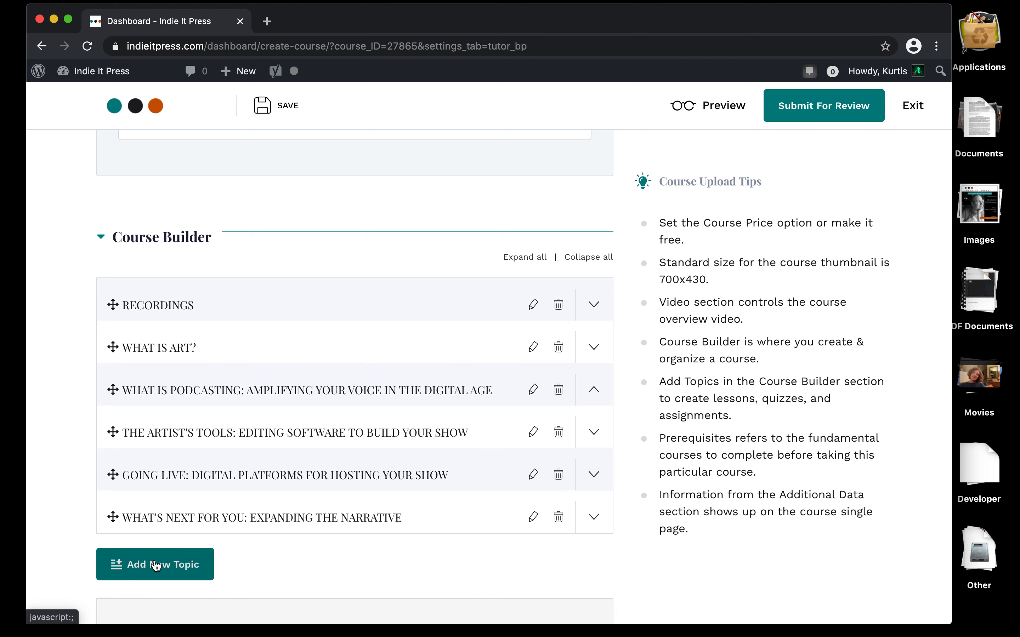
scroll(155, 563, "down", 7)
left_click(176, 428)
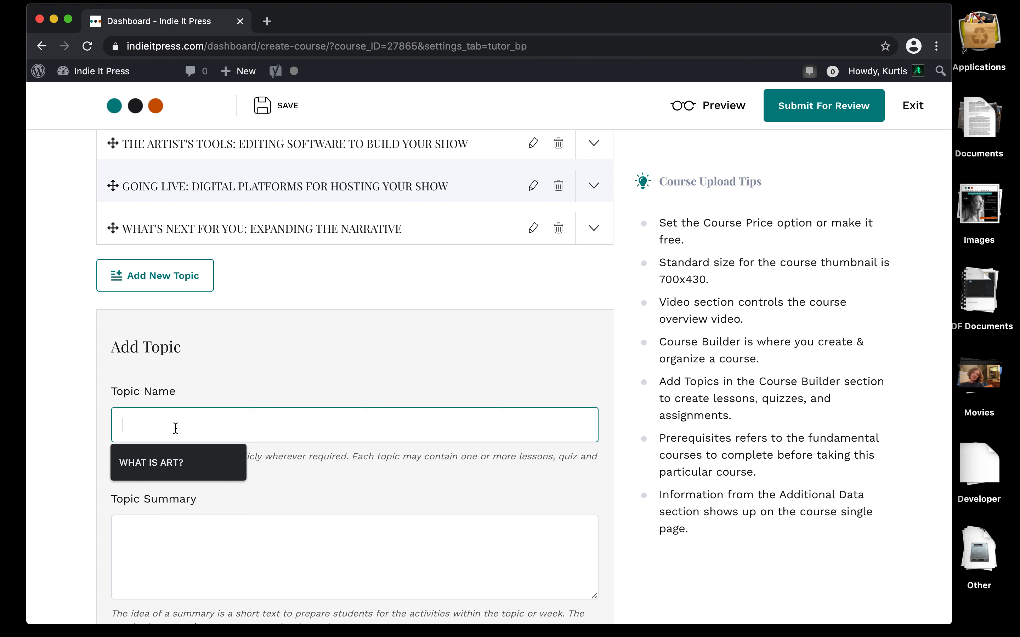
type("launching")
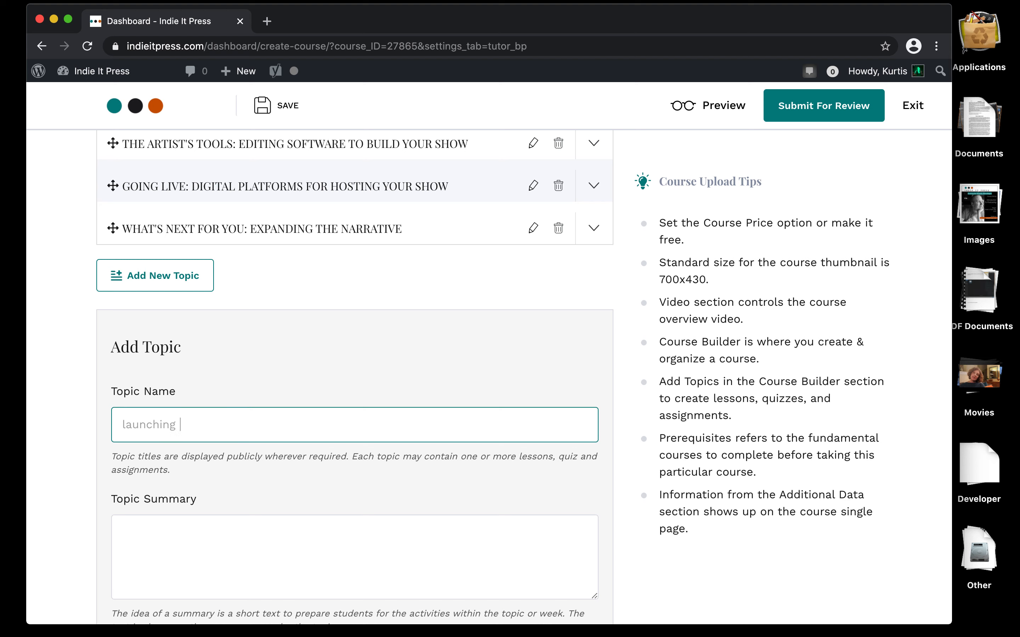
type(" the show")
- Enter the topic summary "This is how you hold a launch party." and add the topic to the course
left_click(153, 539)
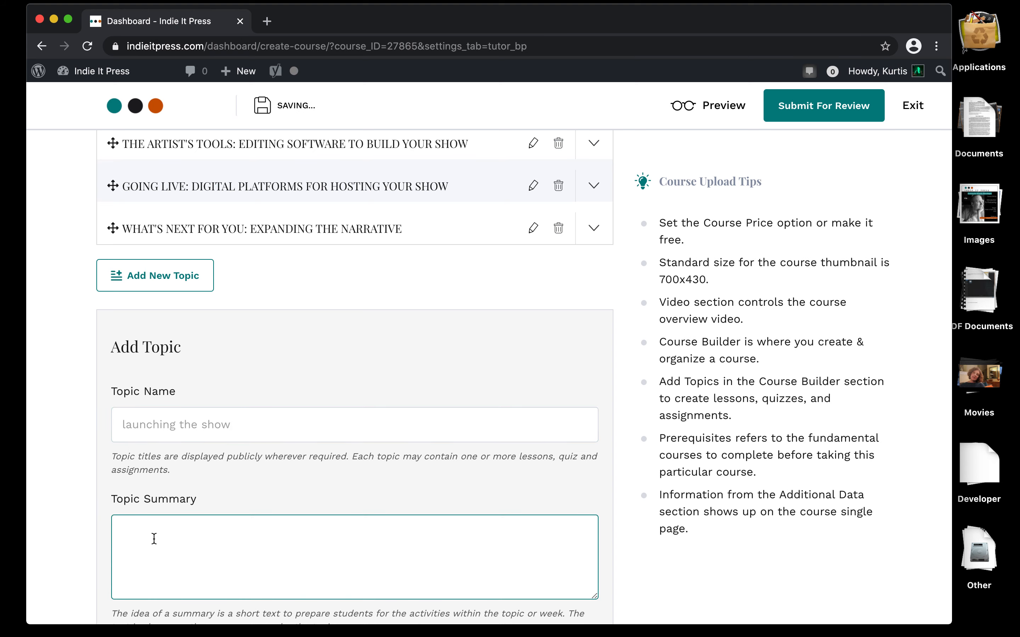
type("This is how you")
type("hold a launch")
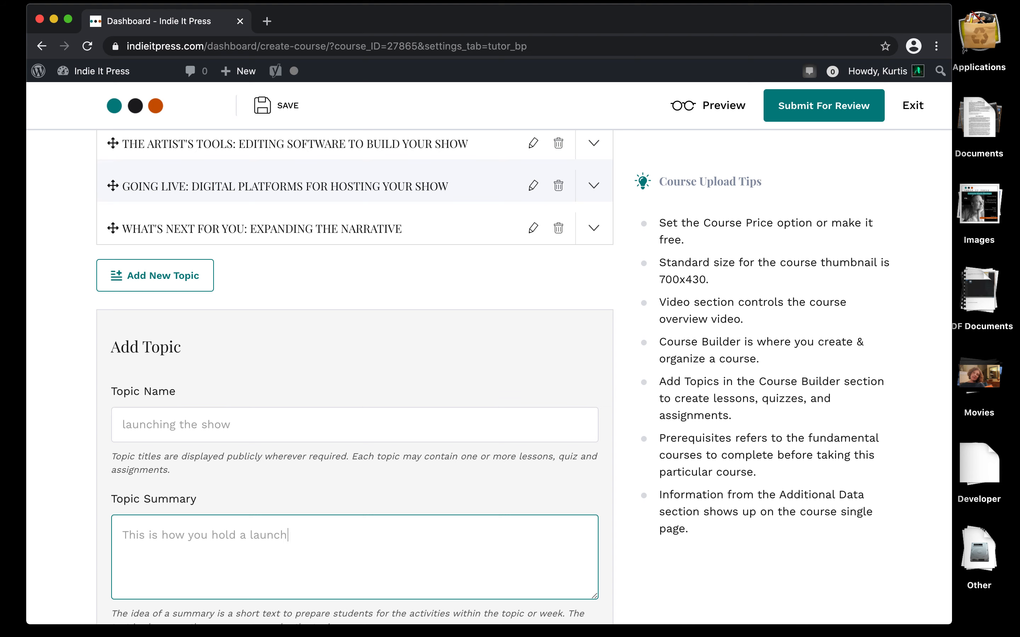
type(" party.")
scroll(320, 379, "down", 7)
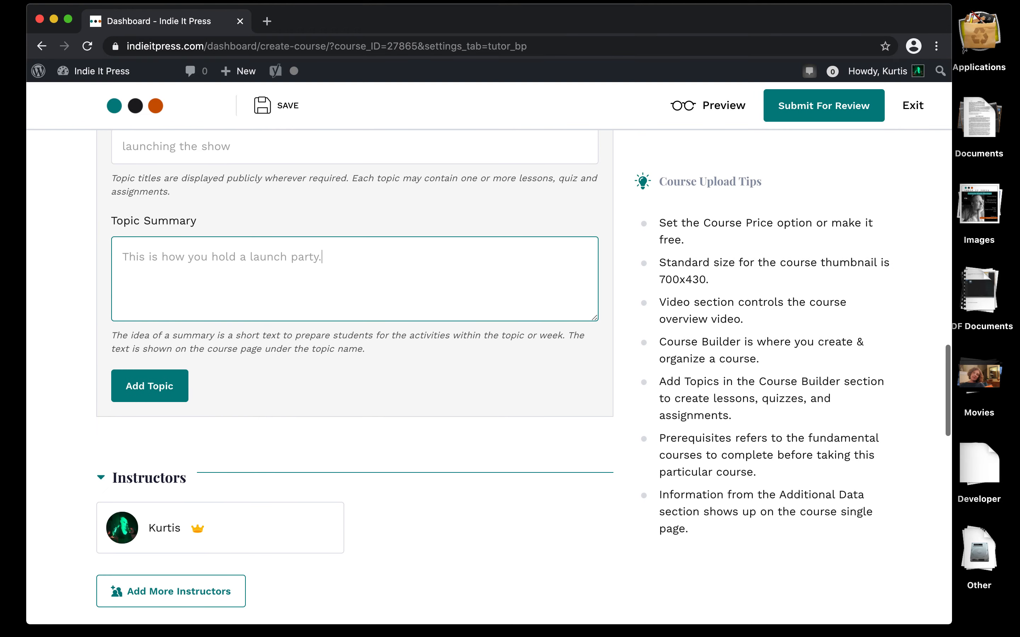
left_click(151, 376)
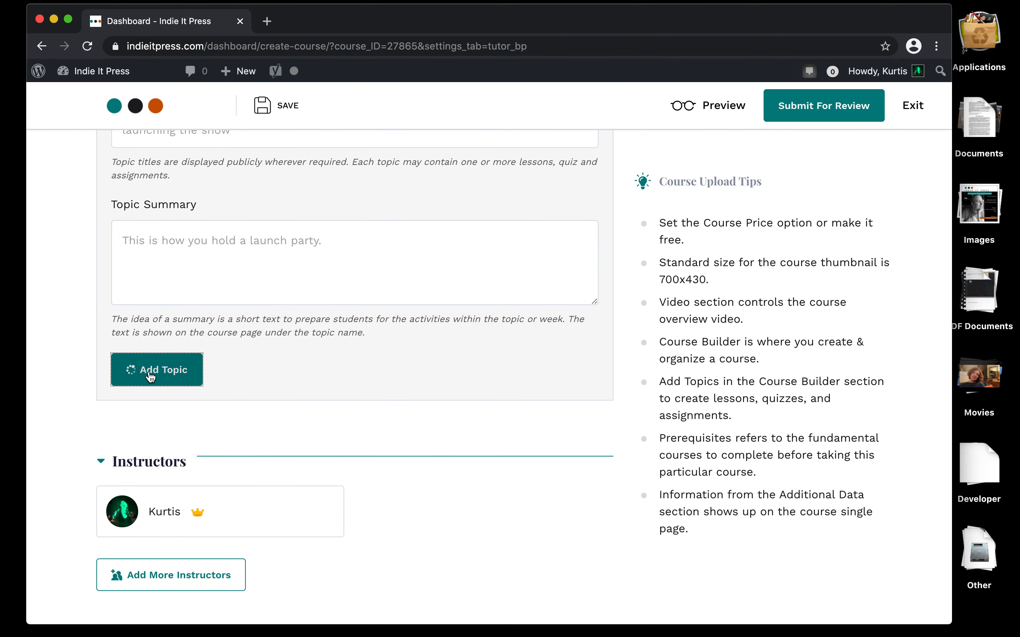
- Reorder the "launching the show" topic above "What's Next for You" in the Course Builder and return it to the end
scroll(150, 373, "down", 7)
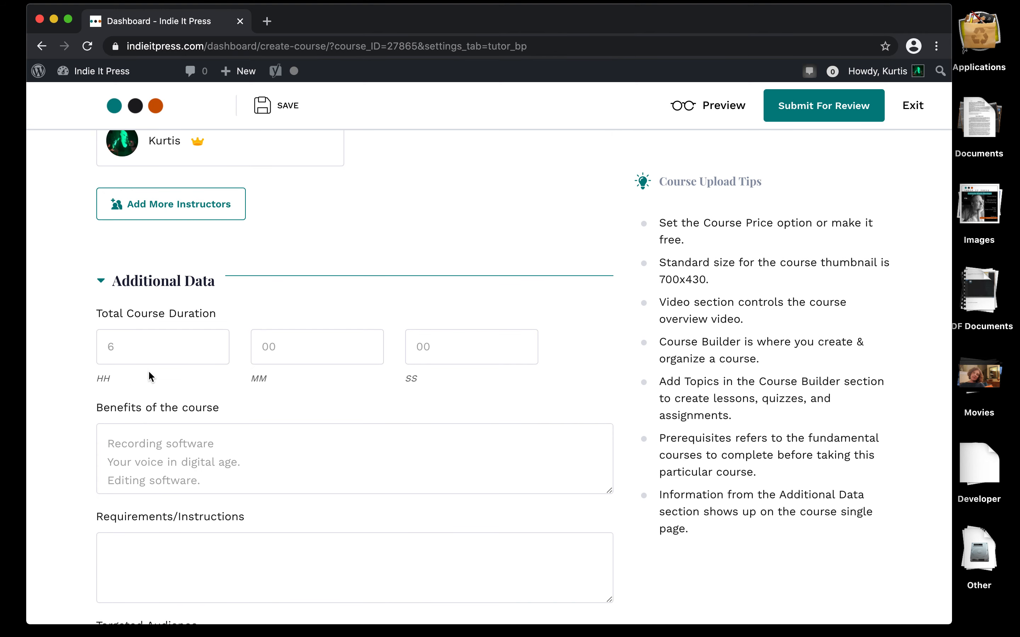
scroll(149, 376, "up", 12)
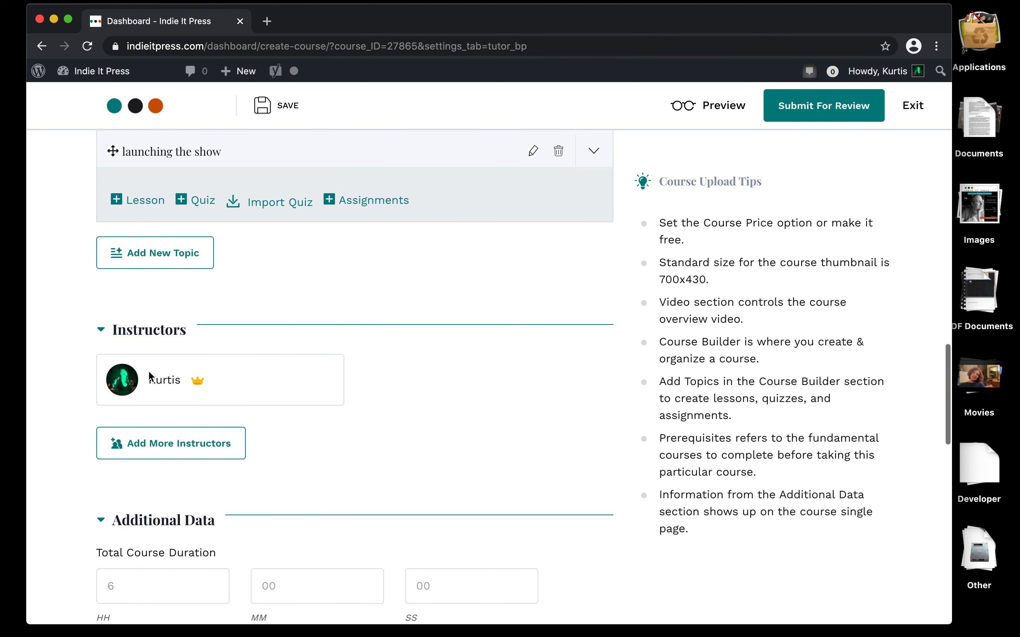
scroll(151, 377, "down", 3)
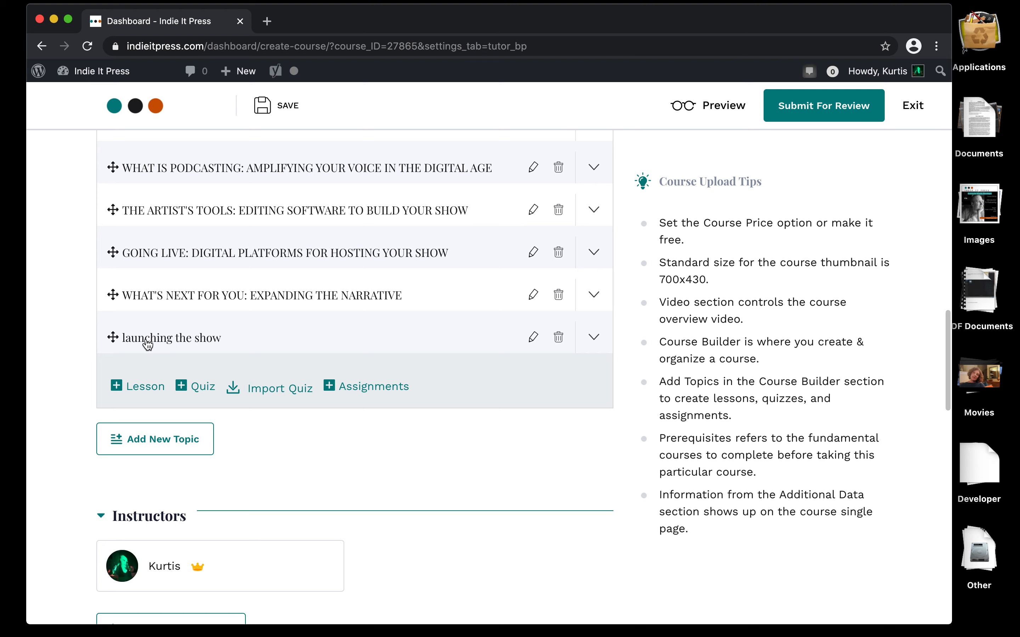
left_click_drag(113, 338, 113, 268)
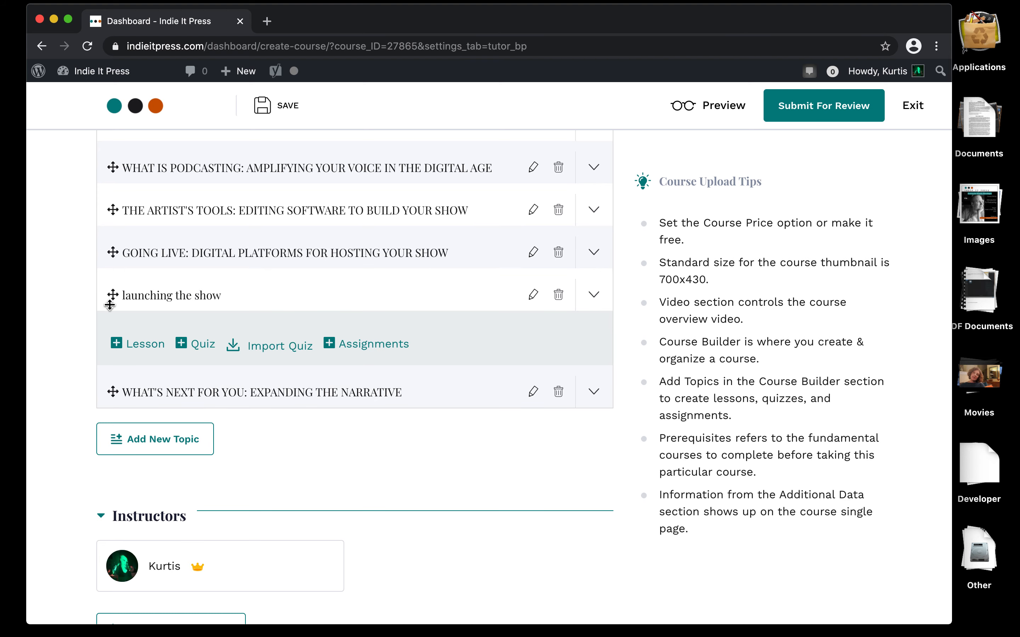
left_click_drag(112, 296, 110, 359)
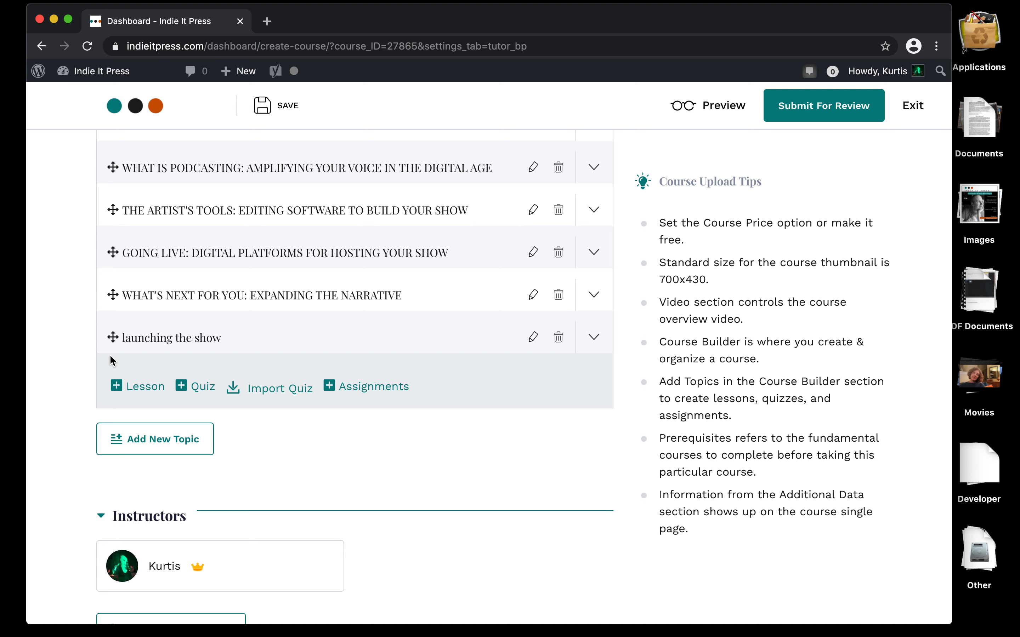
- Start a new lesson in the "launching the show" topic and upload IMG_1008.JPG from the desktop as its feature image
left_click(142, 387)
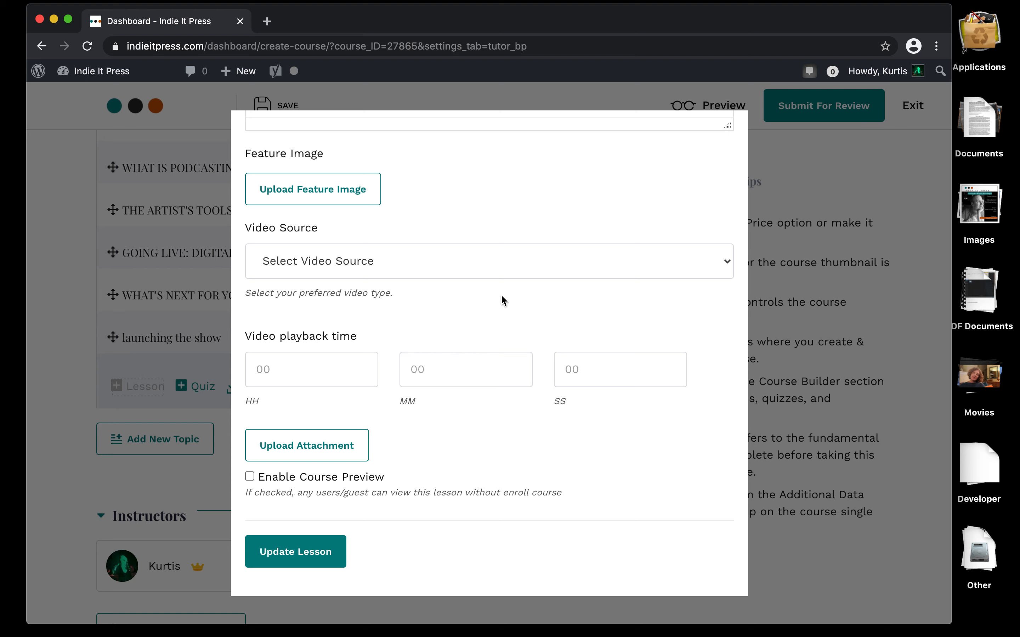
left_click(356, 190)
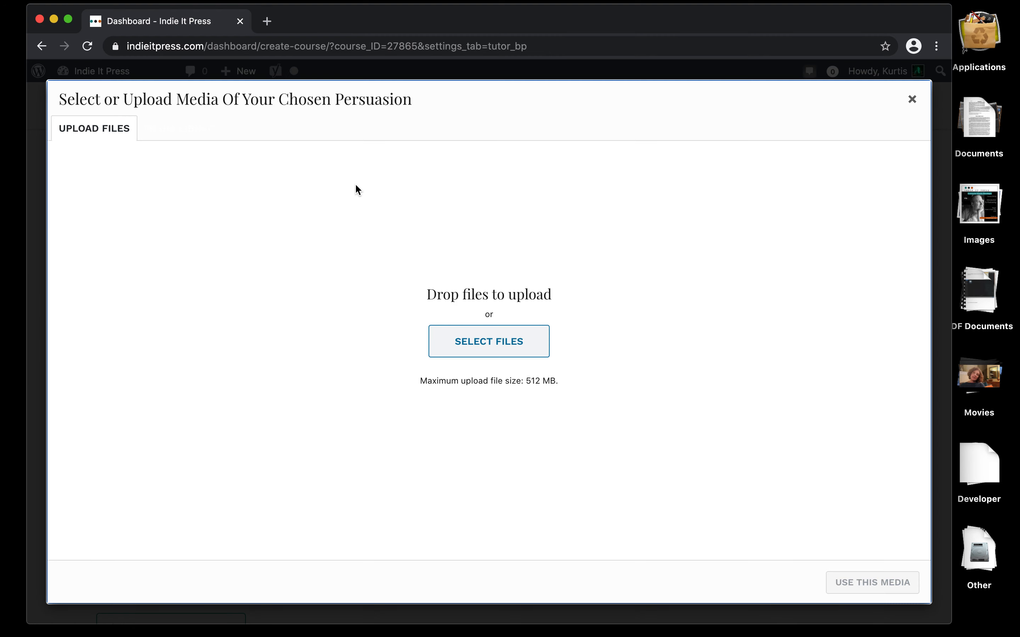
left_click_drag(775, 12, 596, 7)
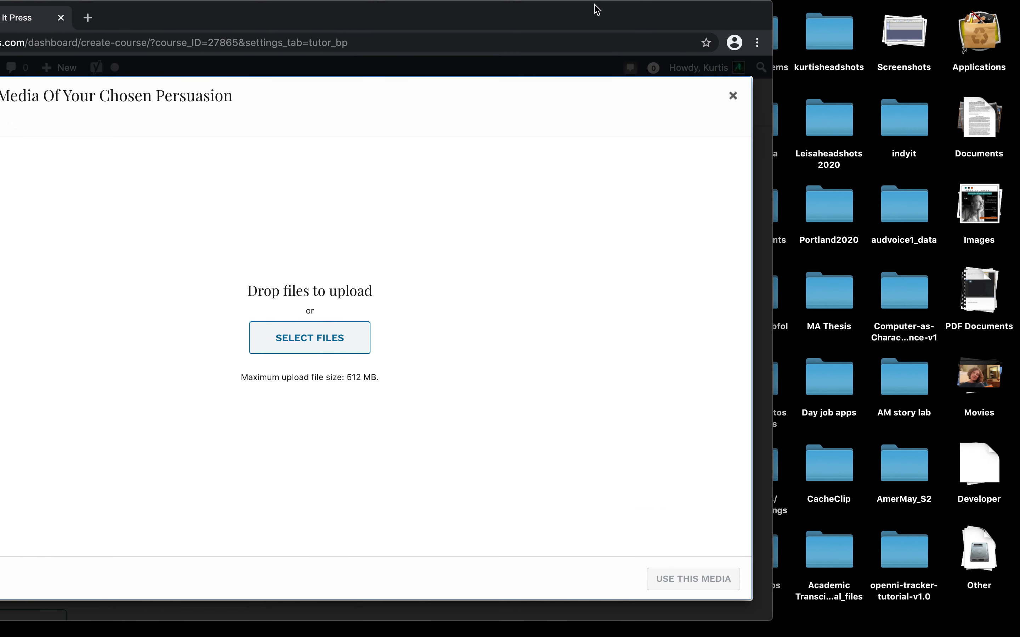
left_click(978, 204)
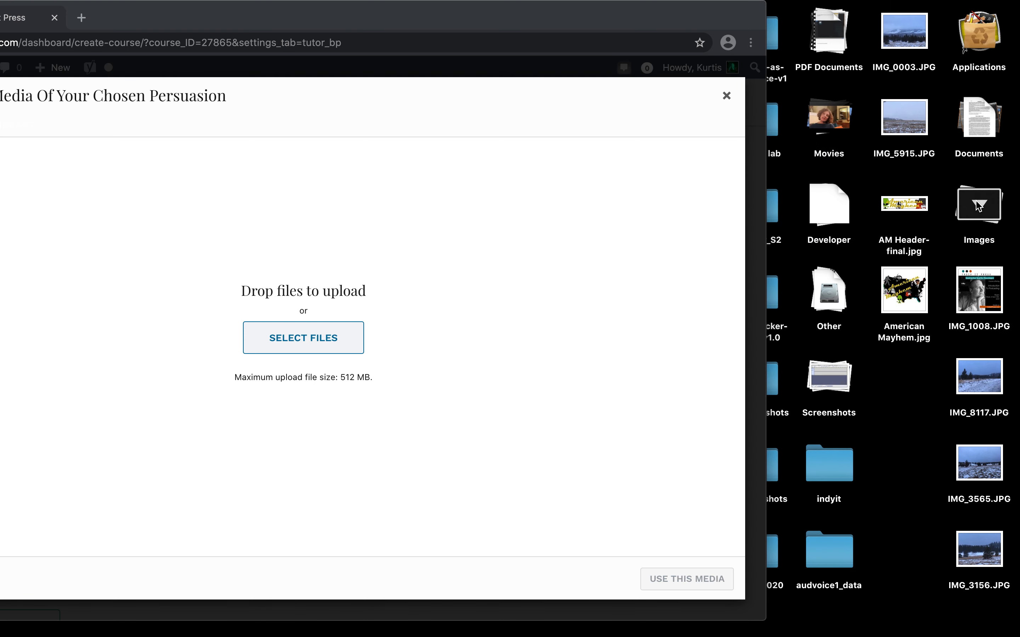
left_click_drag(979, 290, 330, 341)
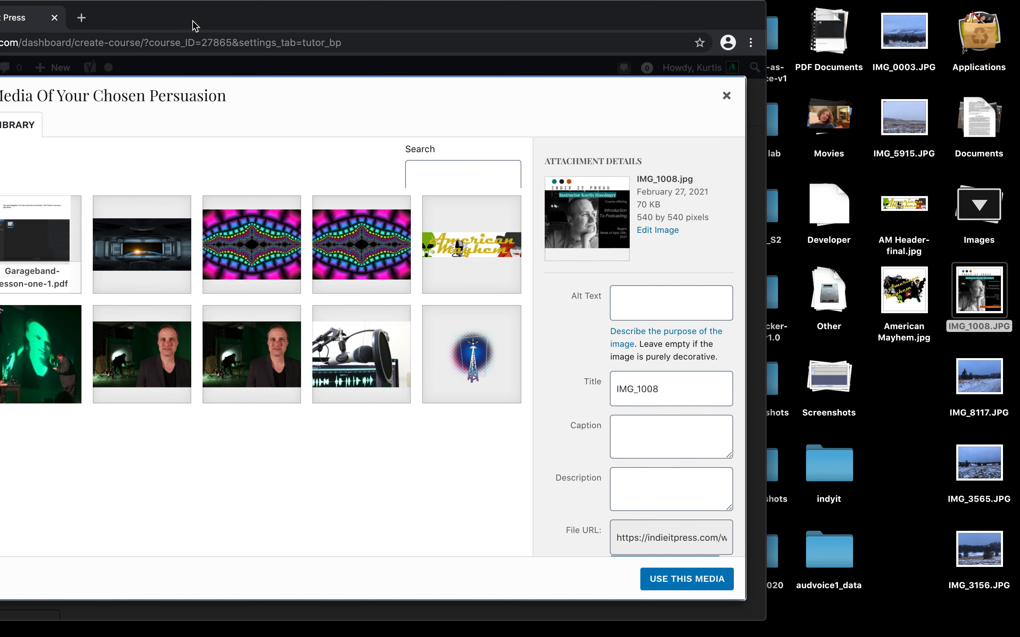
left_click_drag(191, 10, 349, 2)
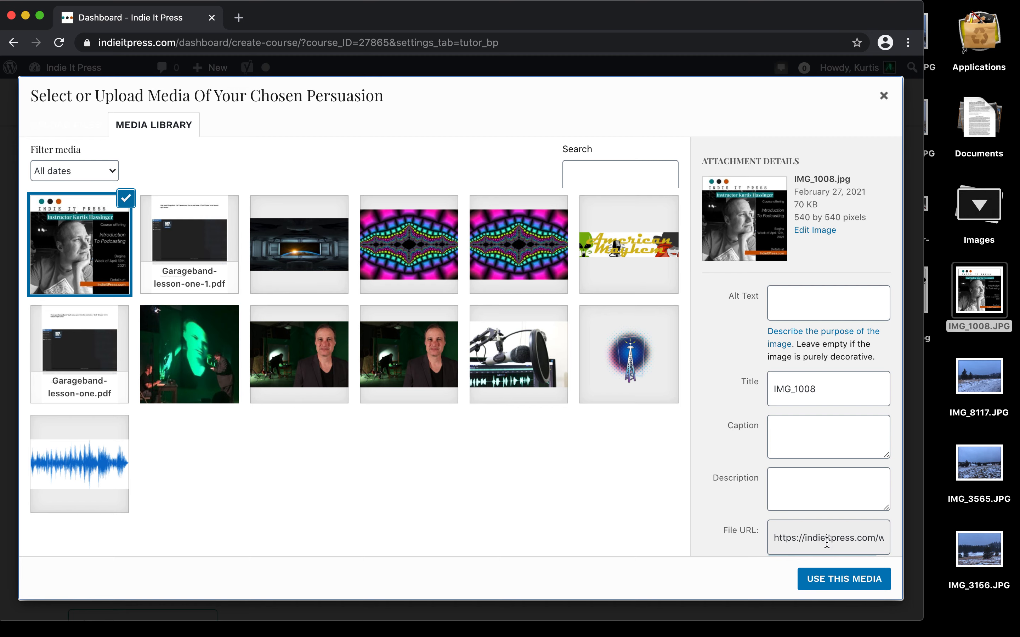
left_click(844, 579)
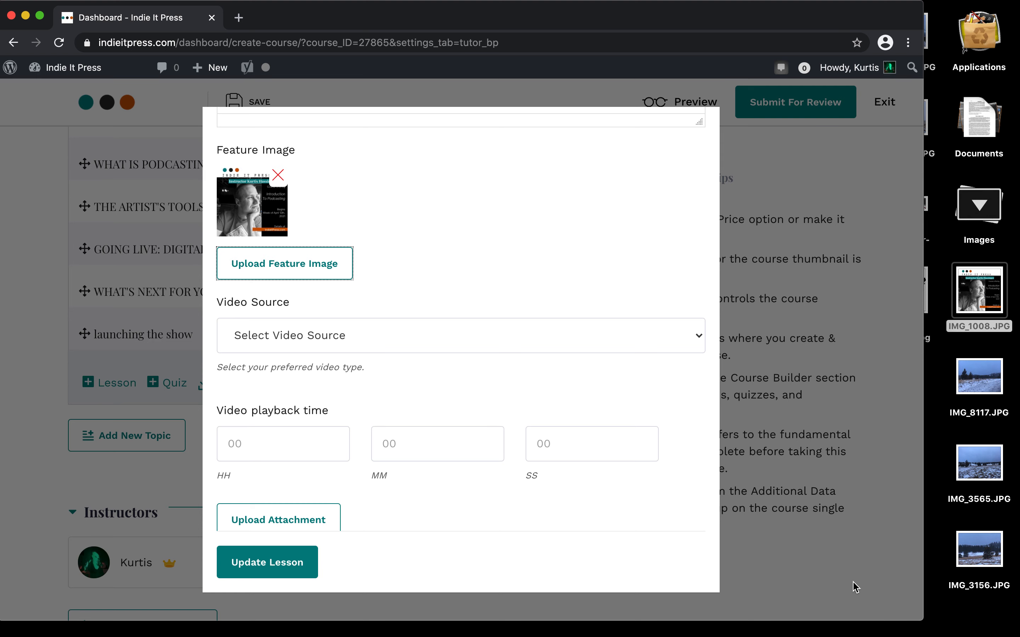
- Turn on Enable Course Preview for the draft lesson and turn it off again
scroll(855, 586, "down", 3)
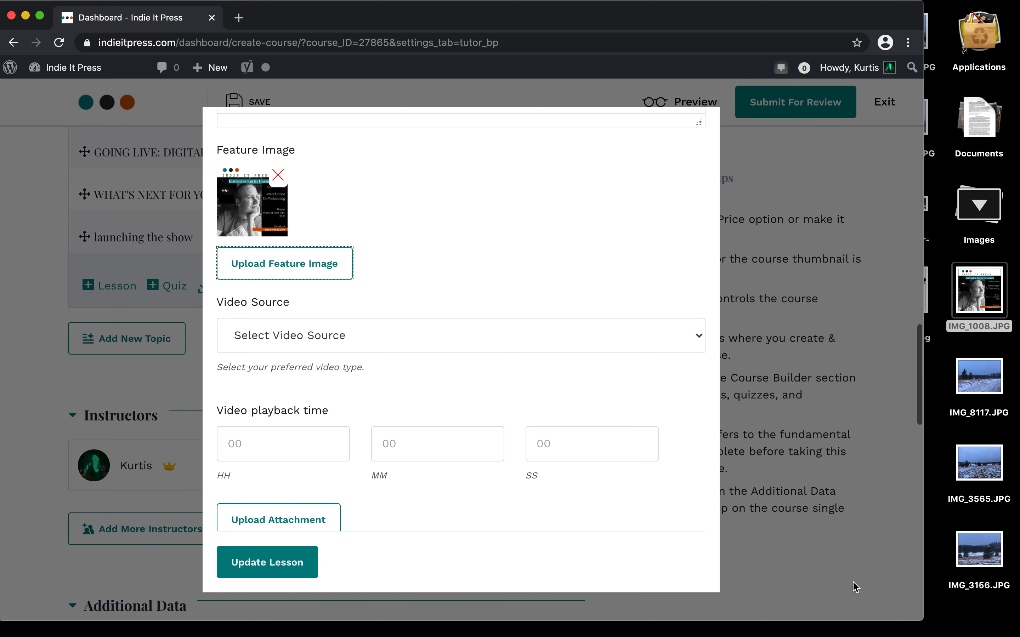
scroll(599, 393, "down", 5)
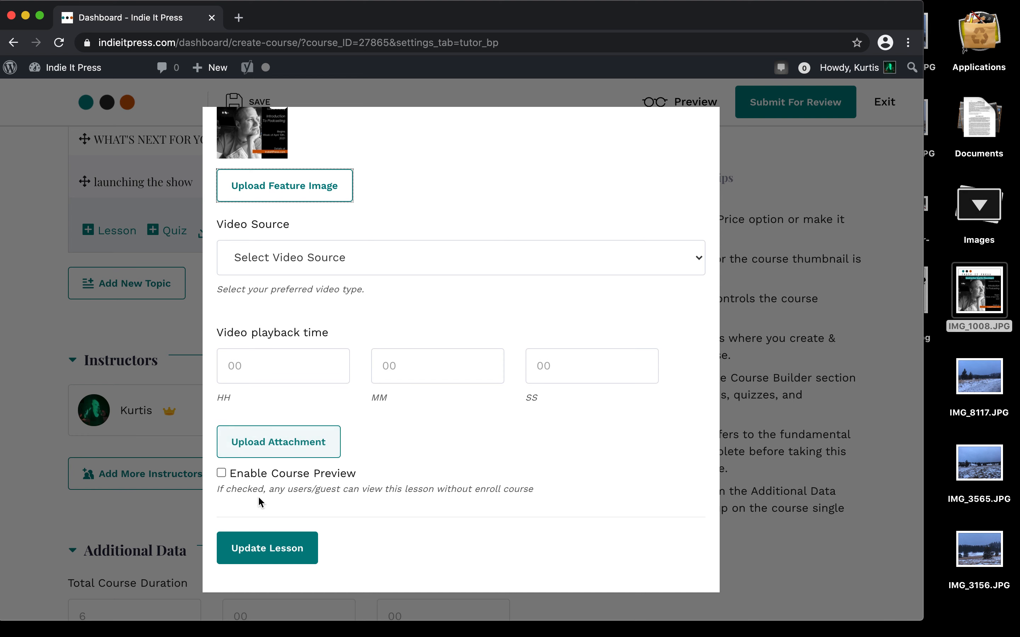
left_click(222, 473)
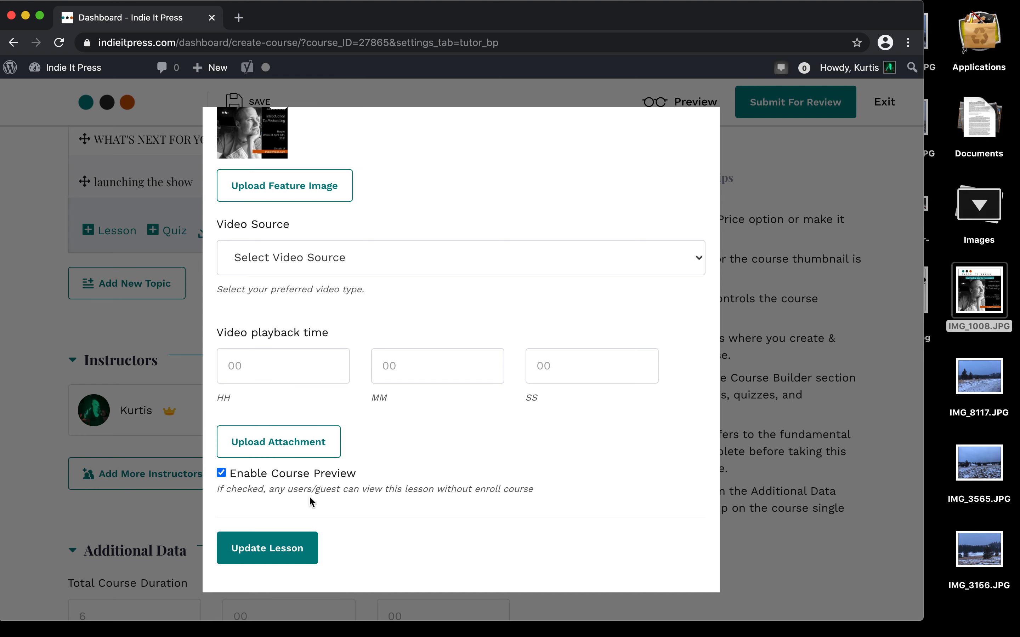
left_click(222, 473)
- Look over the draft lesson's settings and content area, and close the lesson without updating it
scroll(385, 518, "up", 3)
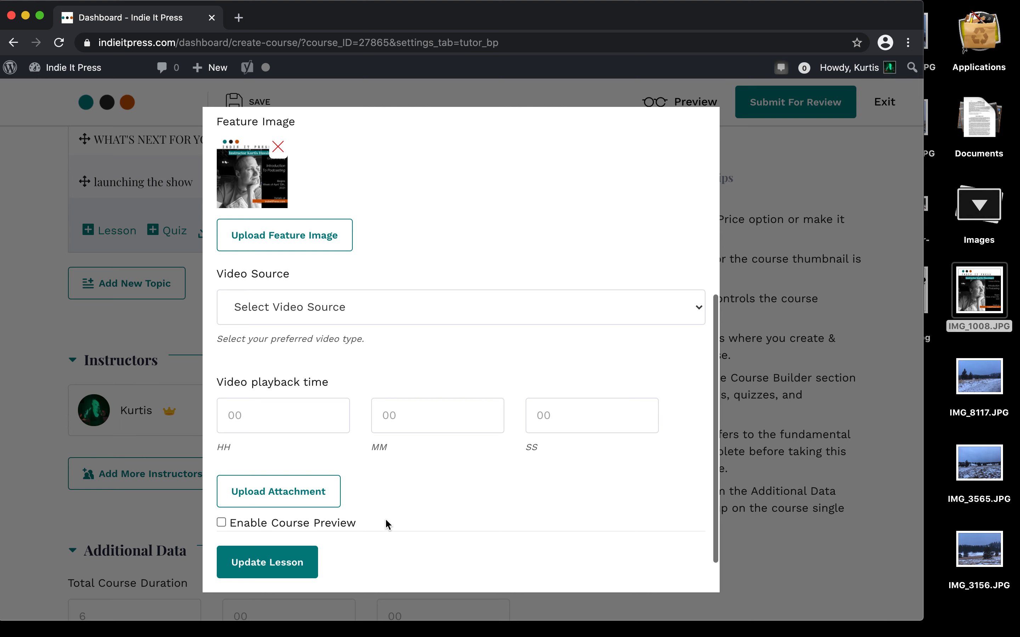
scroll(385, 518, "up", 1)
scroll(385, 520, "down", 3)
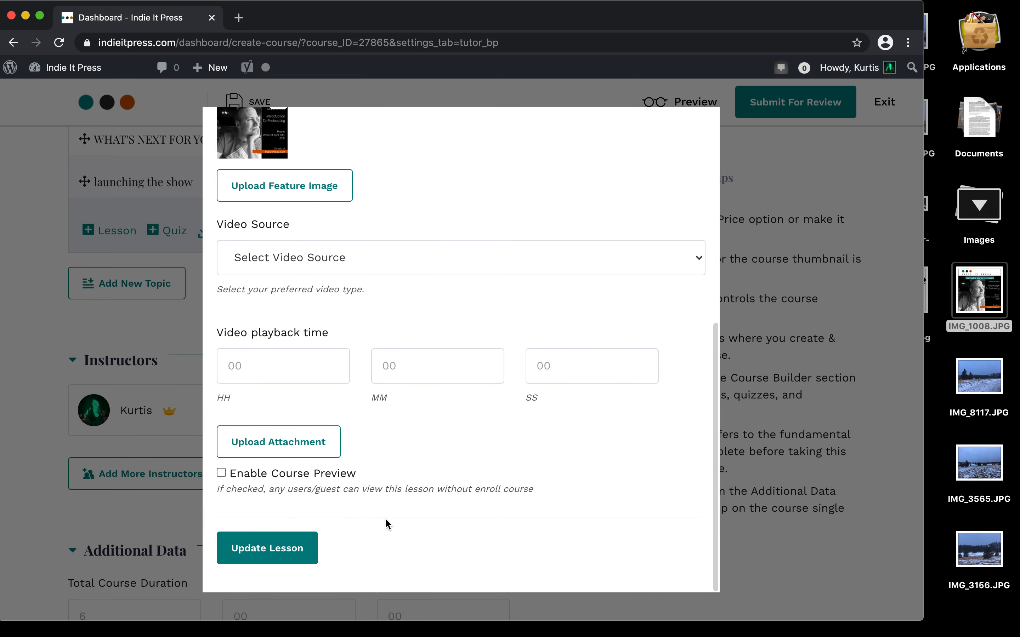
scroll(346, 500, "up", 5)
scroll(521, 321, "up", 5)
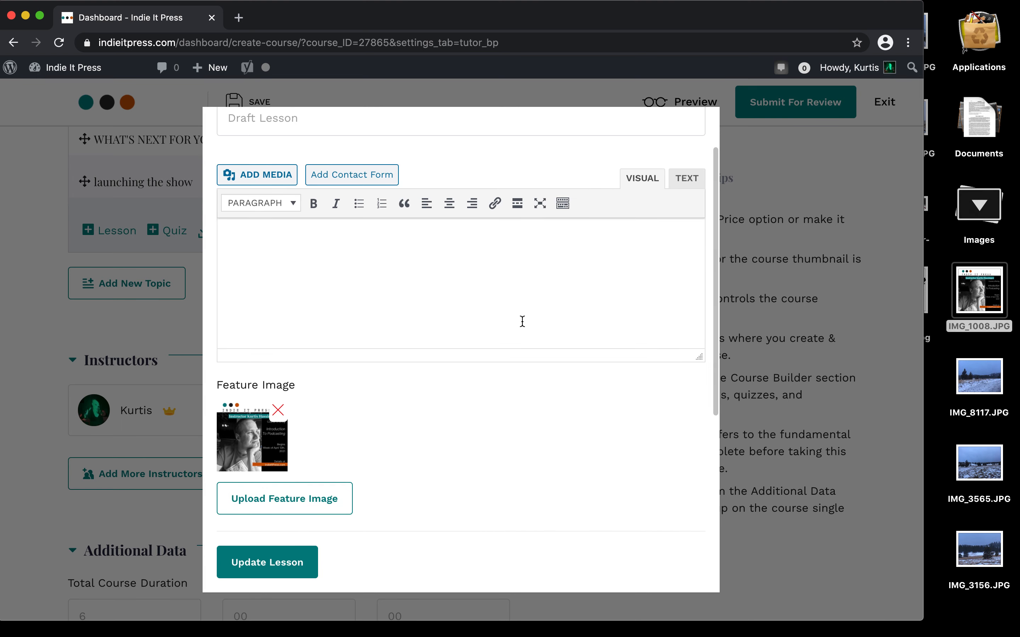
scroll(522, 321, "up", 2)
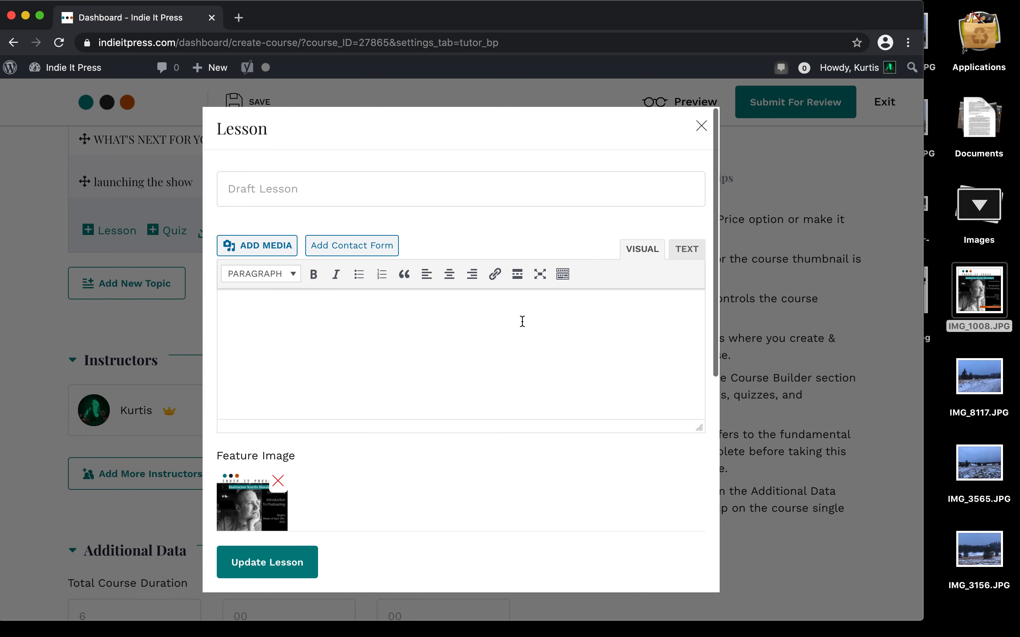
left_click(701, 126)
- Look over the remaining course sections and save the Intro to Podcasting course
scroll(511, 256, "down", 10)
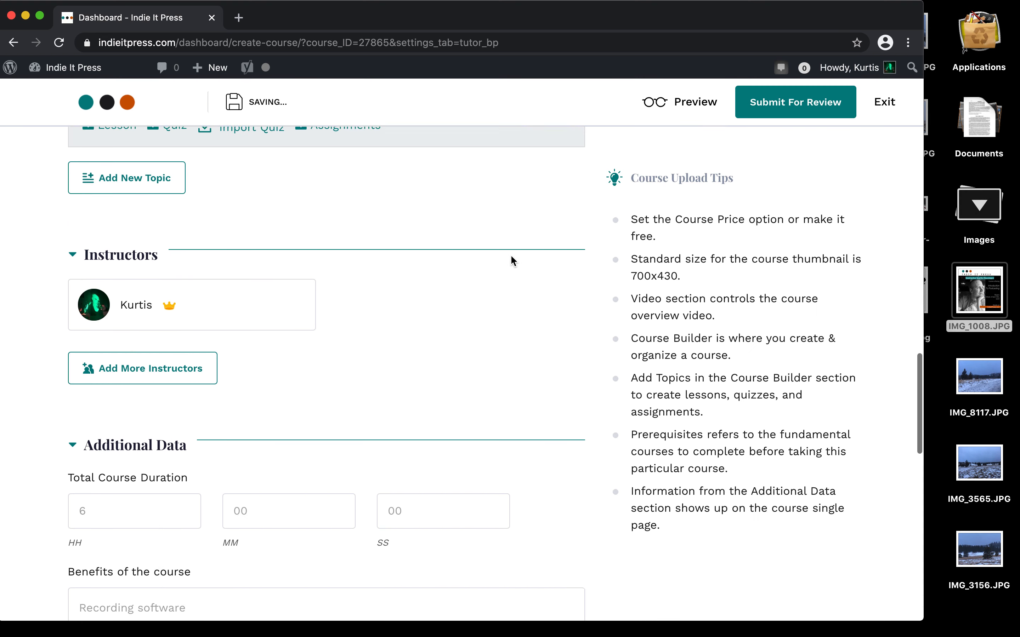
scroll(510, 259, "down", 12)
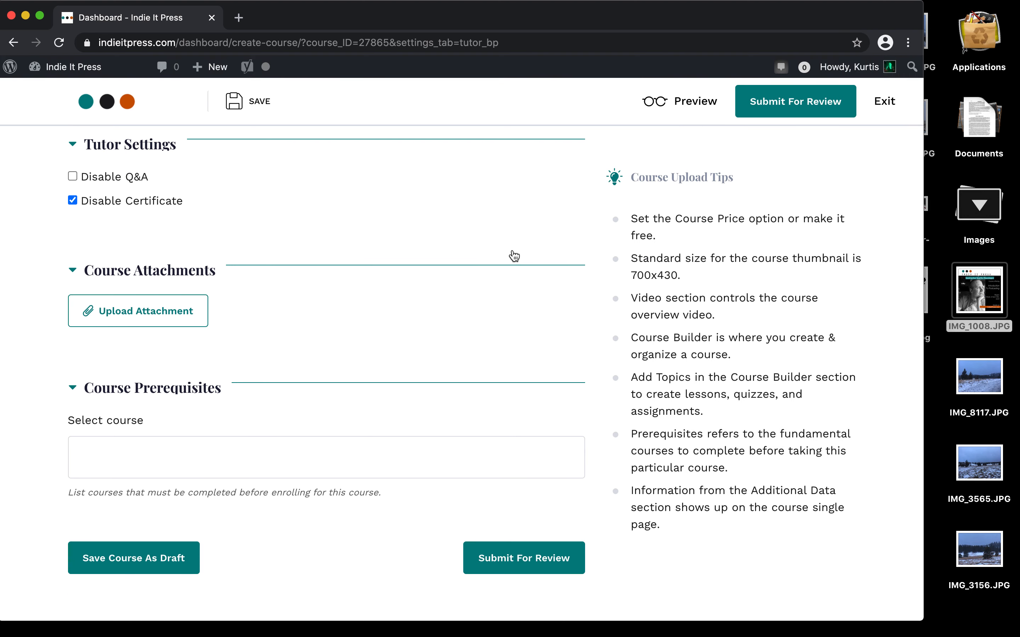
scroll(514, 256, "up", 3)
scroll(514, 257, "up", 15)
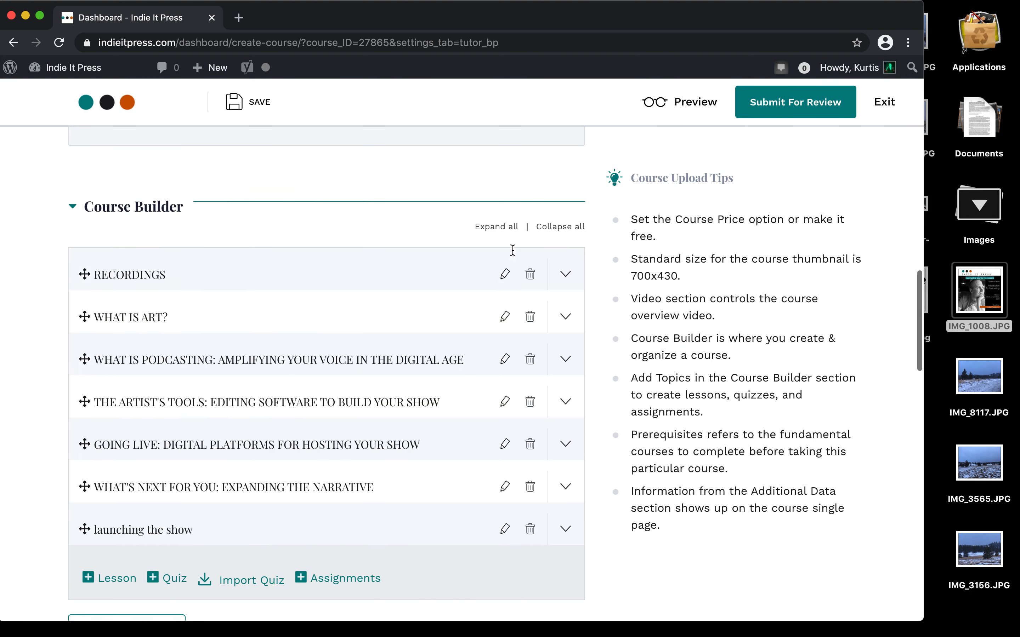
scroll(512, 249, "up", 4)
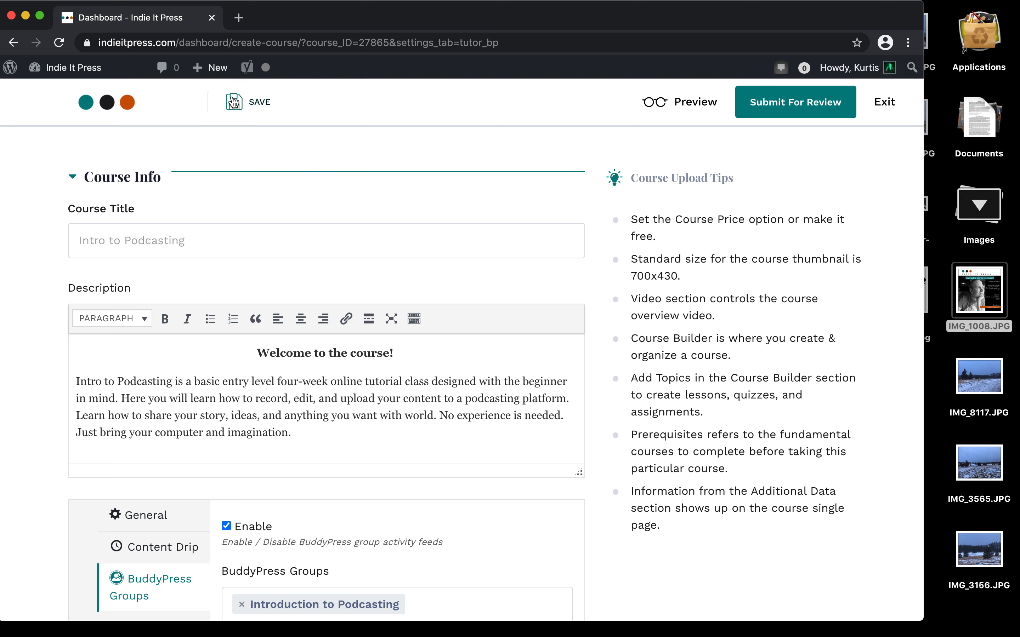
left_click(238, 111)
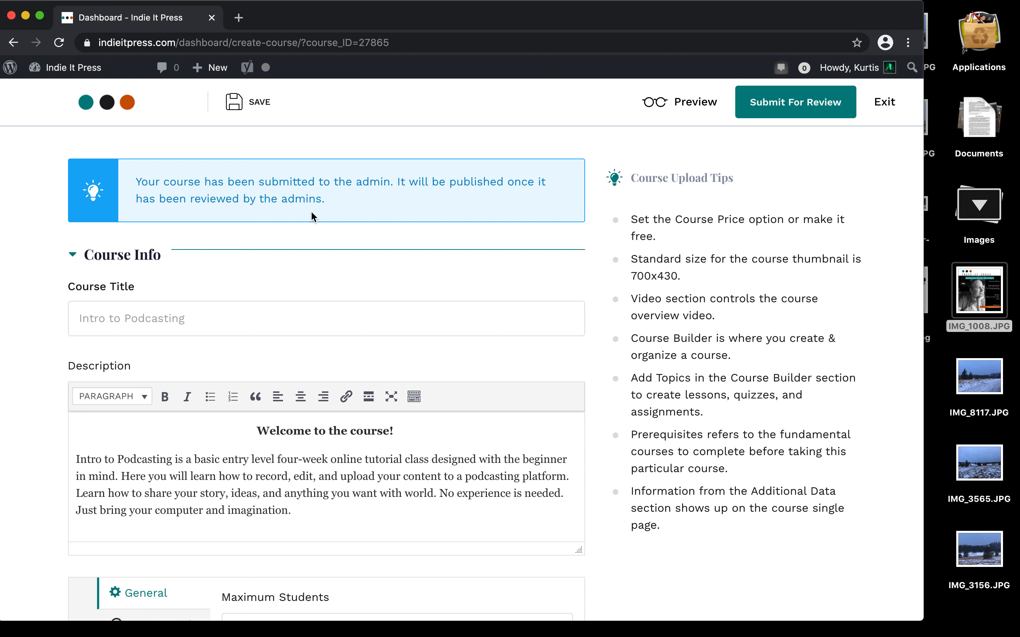
scroll(380, 315, "down", 10)
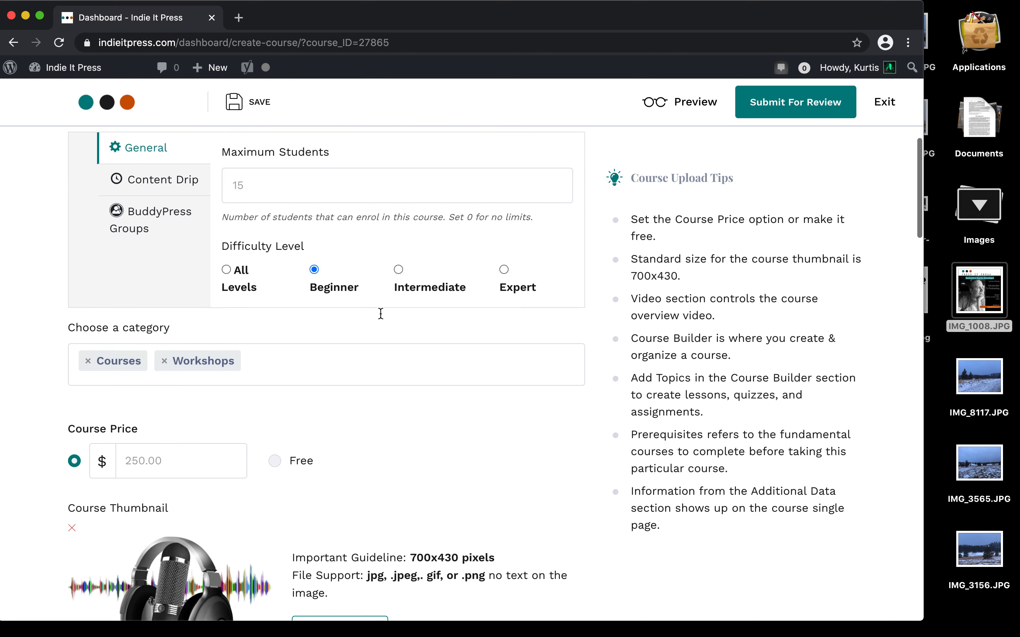
scroll(381, 318, "down", 15)
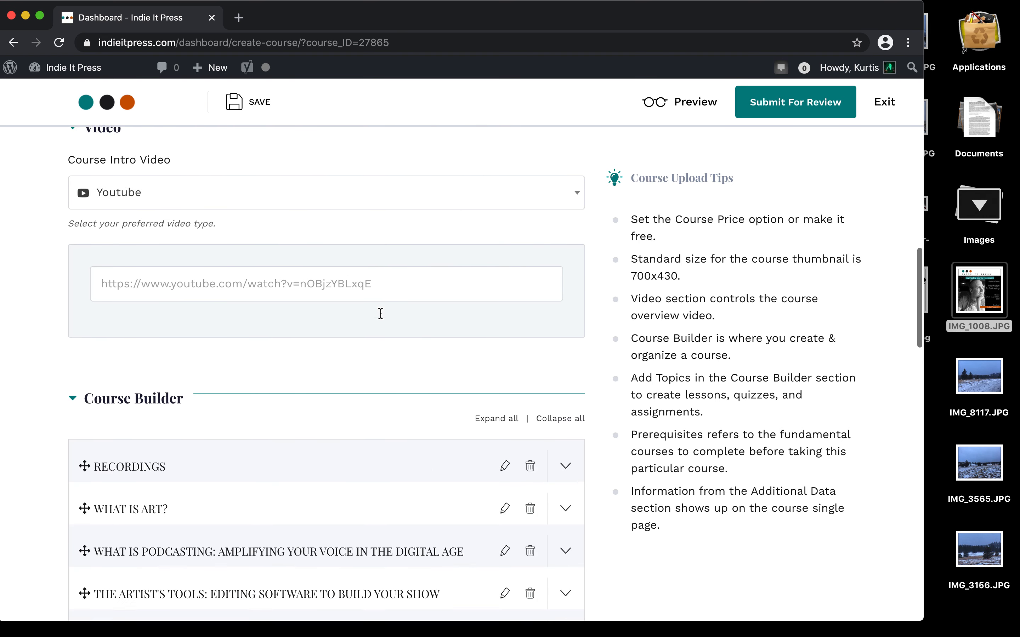
scroll(381, 314, "down", 2)
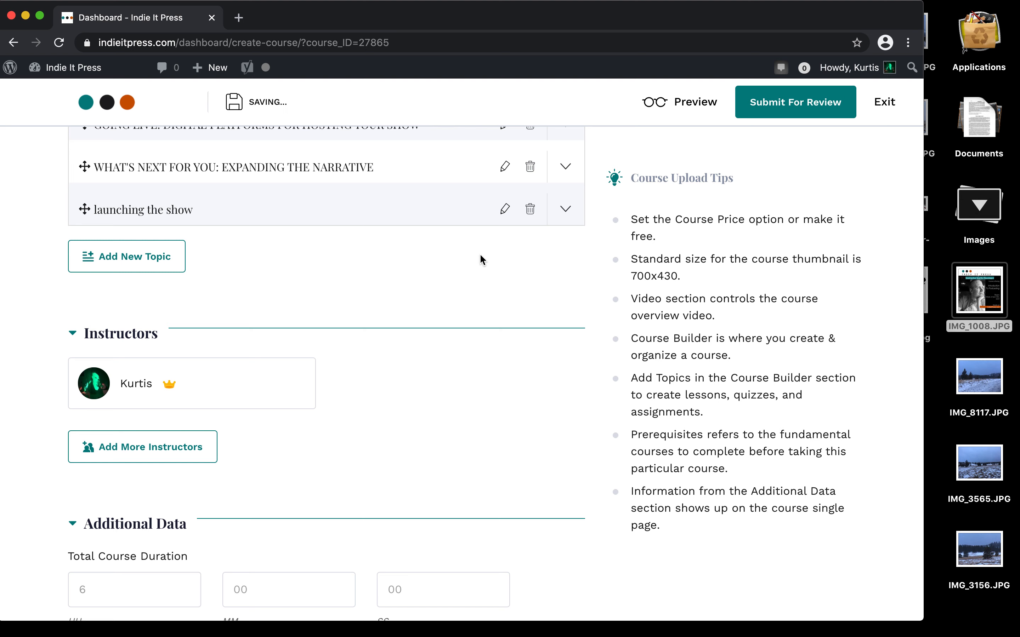
left_click(529, 211)
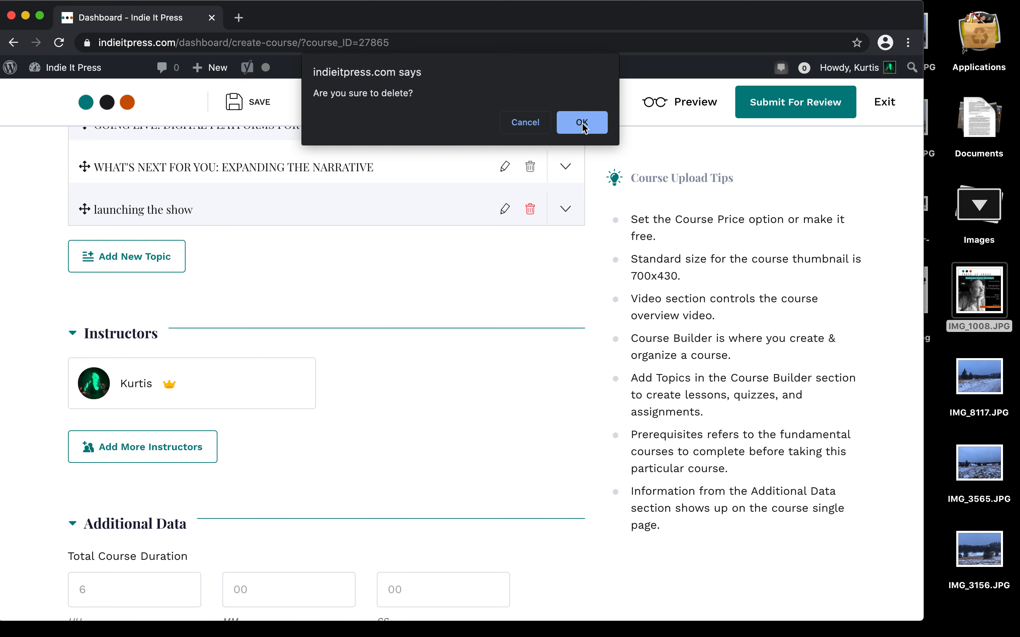
left_click(514, 128)
- Expand the "launching the show" topic, view the settings of a new blank lesson, and close the lesson form
left_click(166, 215)
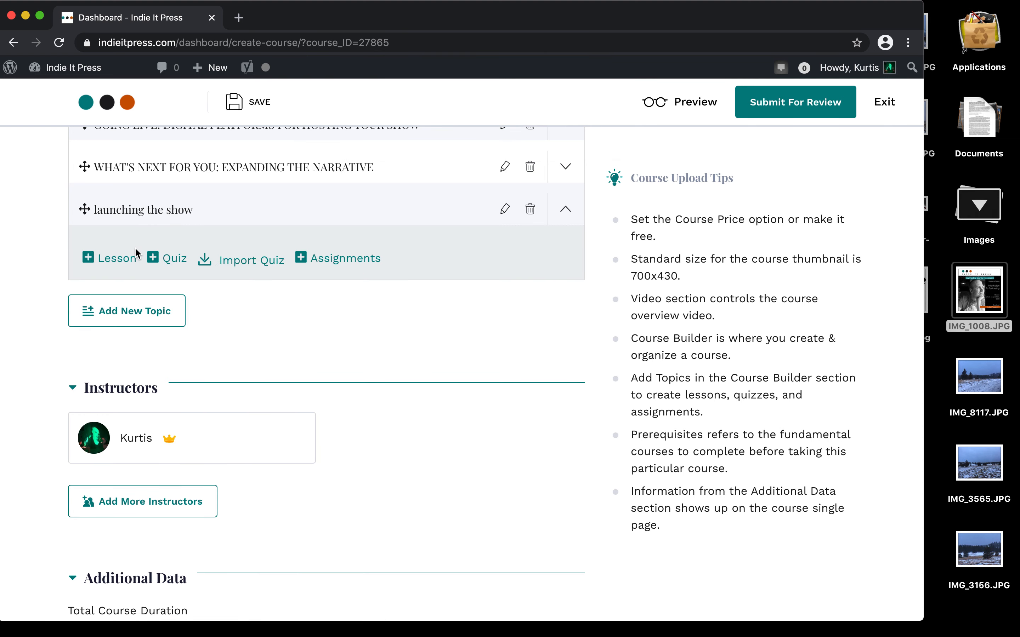
left_click(118, 259)
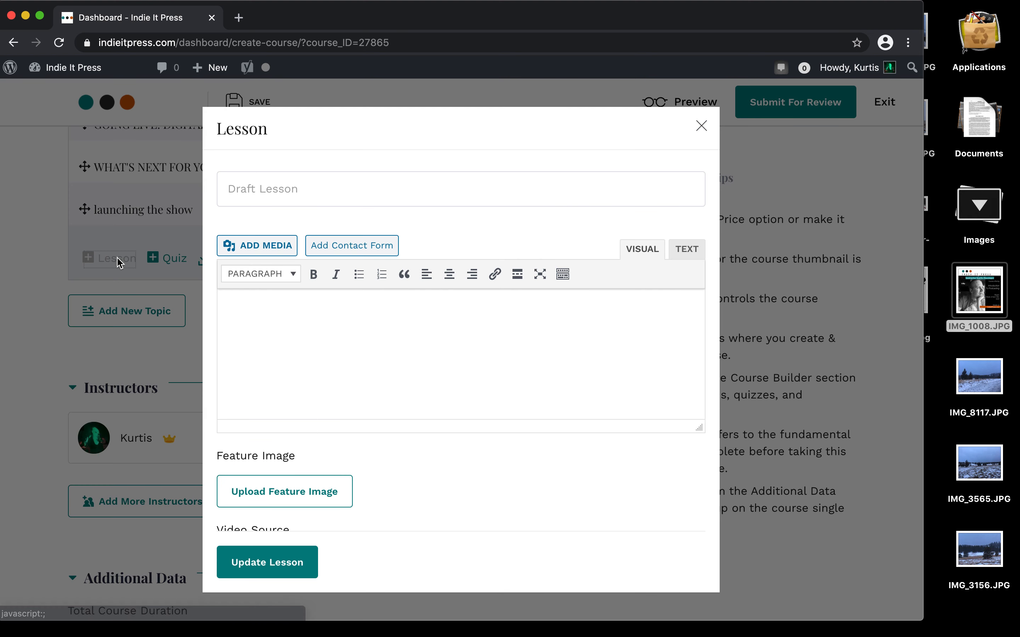
scroll(342, 340, "down", 10)
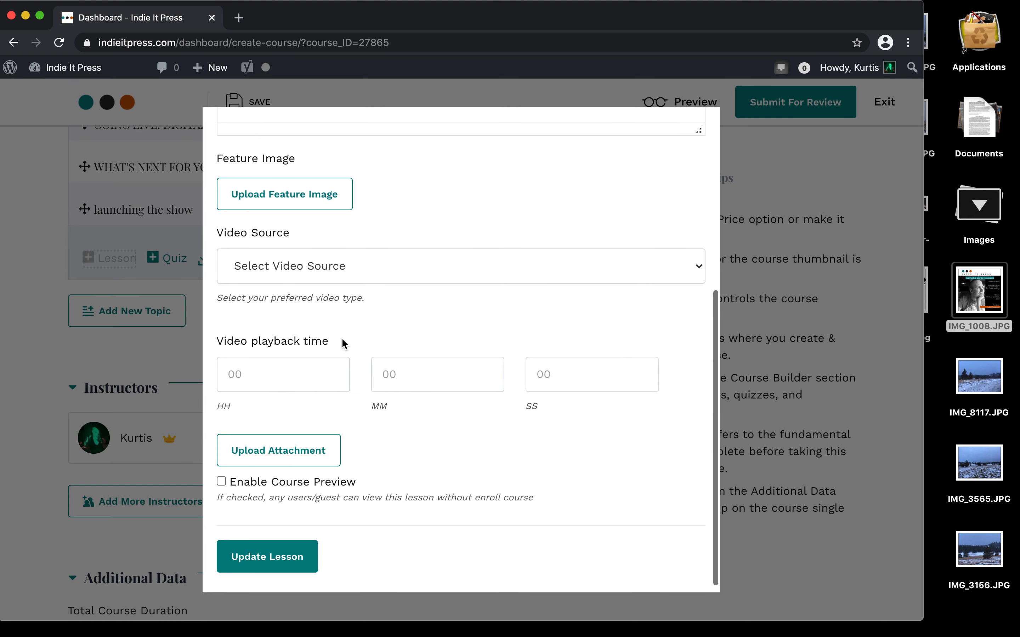
scroll(341, 338, "up", 10)
left_click(701, 126)
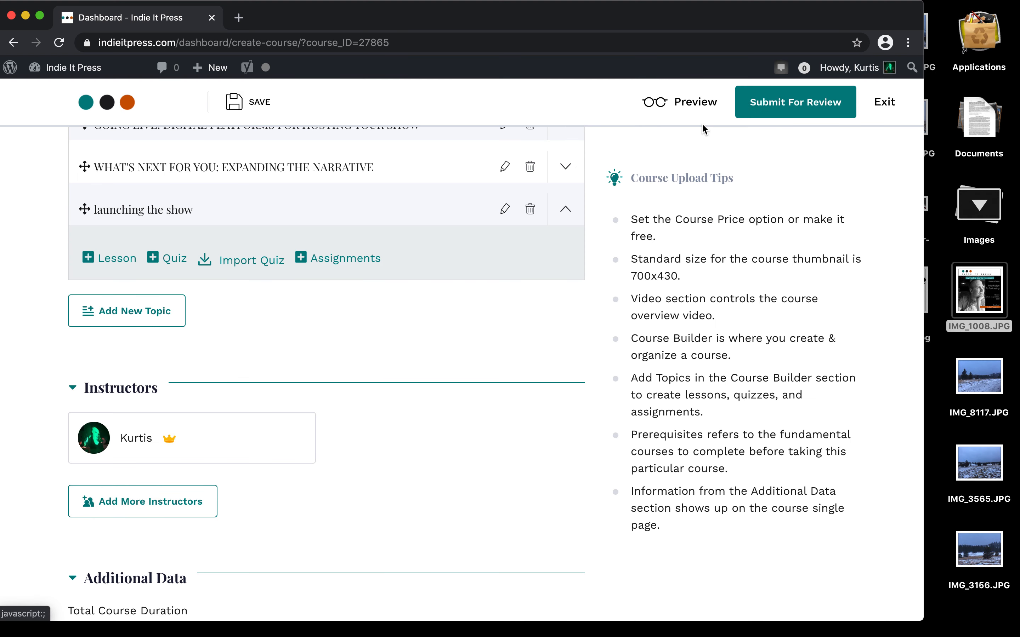
- Delete the "launching the show" topic from the course and check the remaining topics in the Course Builder
left_click(529, 212)
left_click(587, 121)
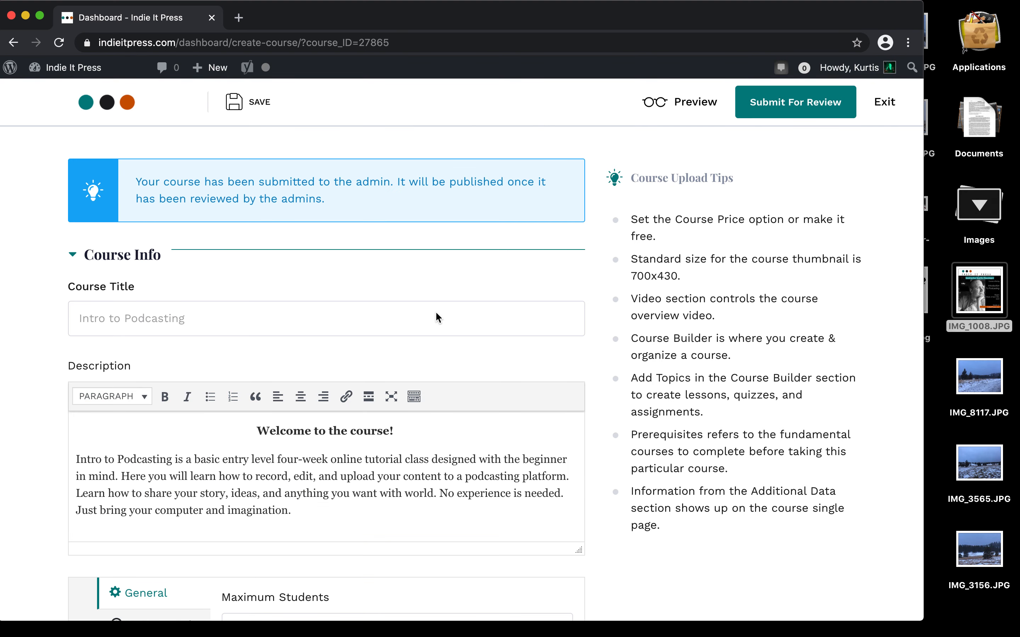
scroll(436, 313, "down", 15)
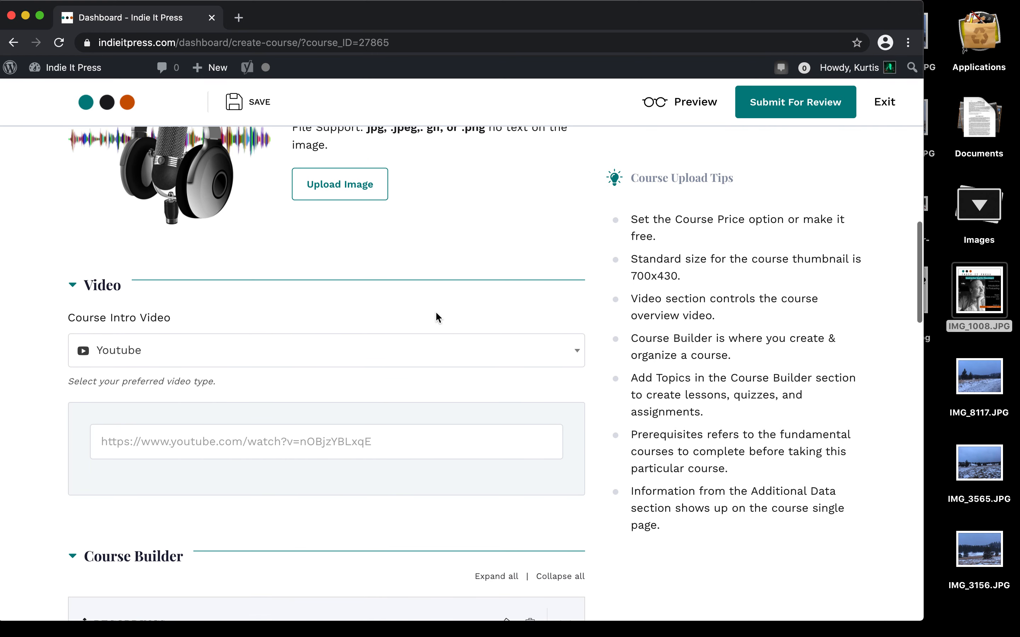
scroll(436, 313, "down", 10)
scroll(436, 313, "up", 3)
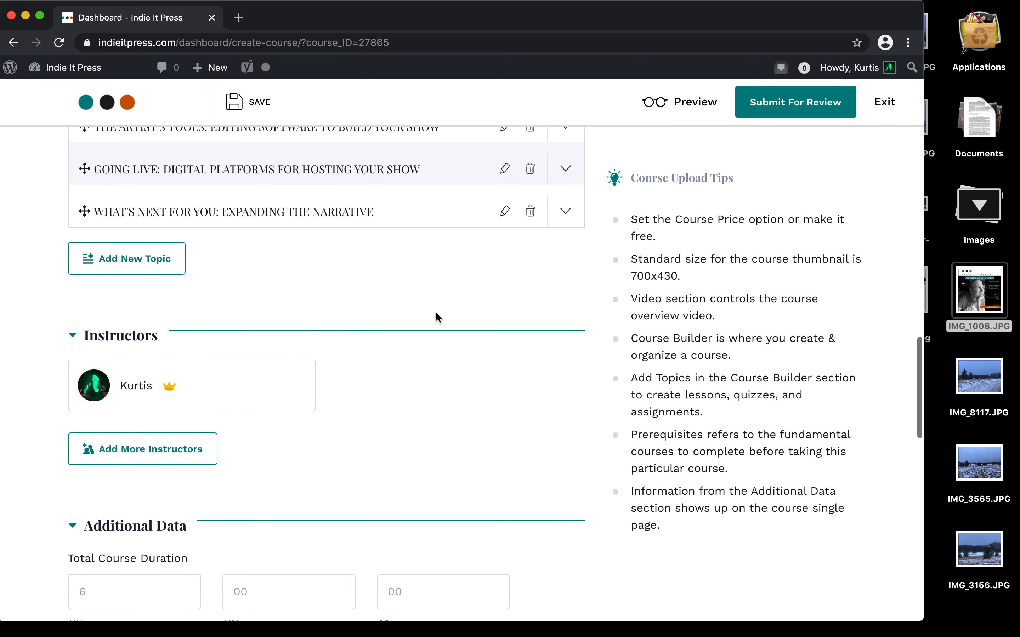
scroll(437, 316, "up", 2)
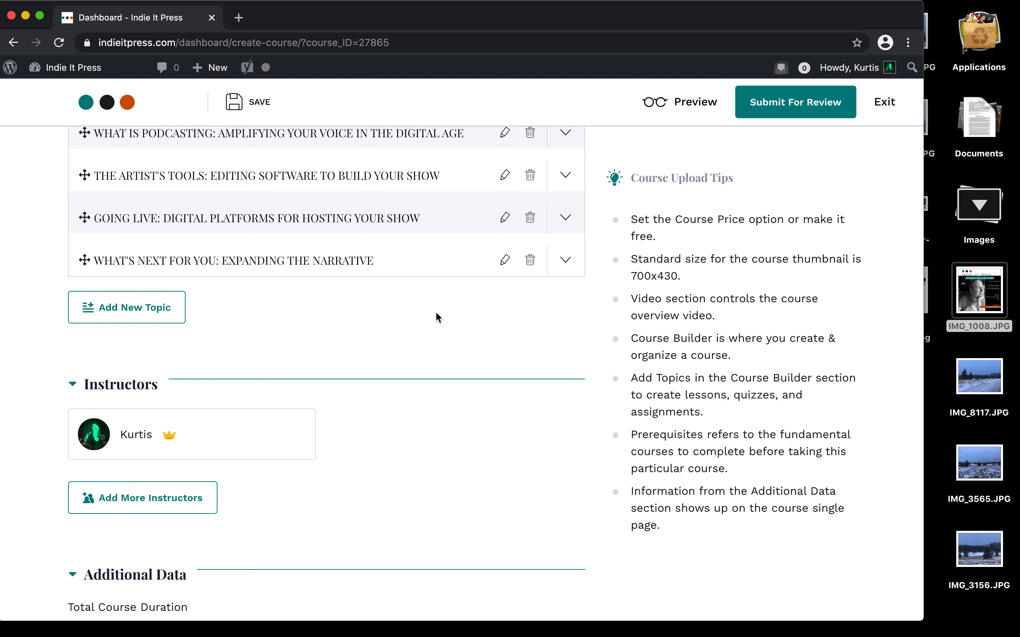